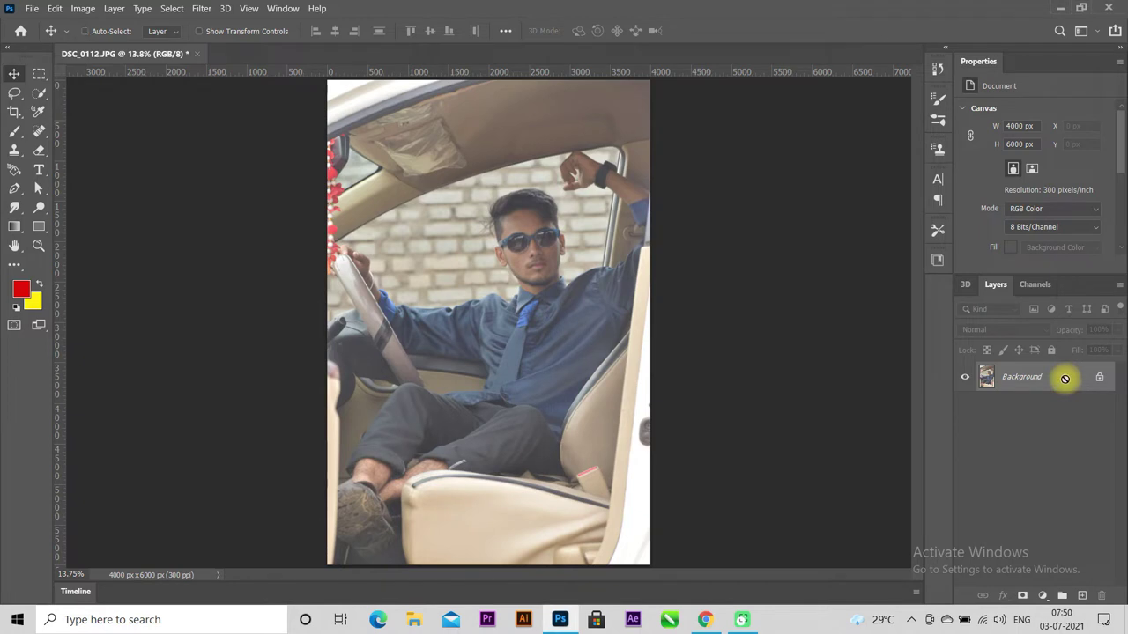
Duplicate the Background layer as Layer 1 and bring up the Filter menu.
key("ctrl+j")
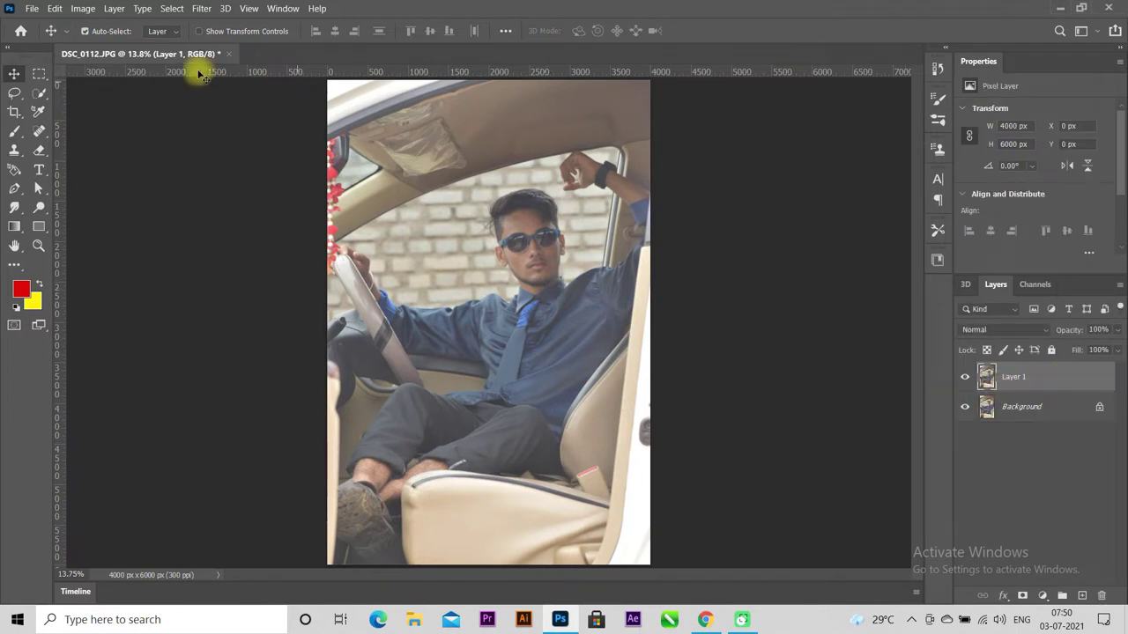
left_click(199, 8)
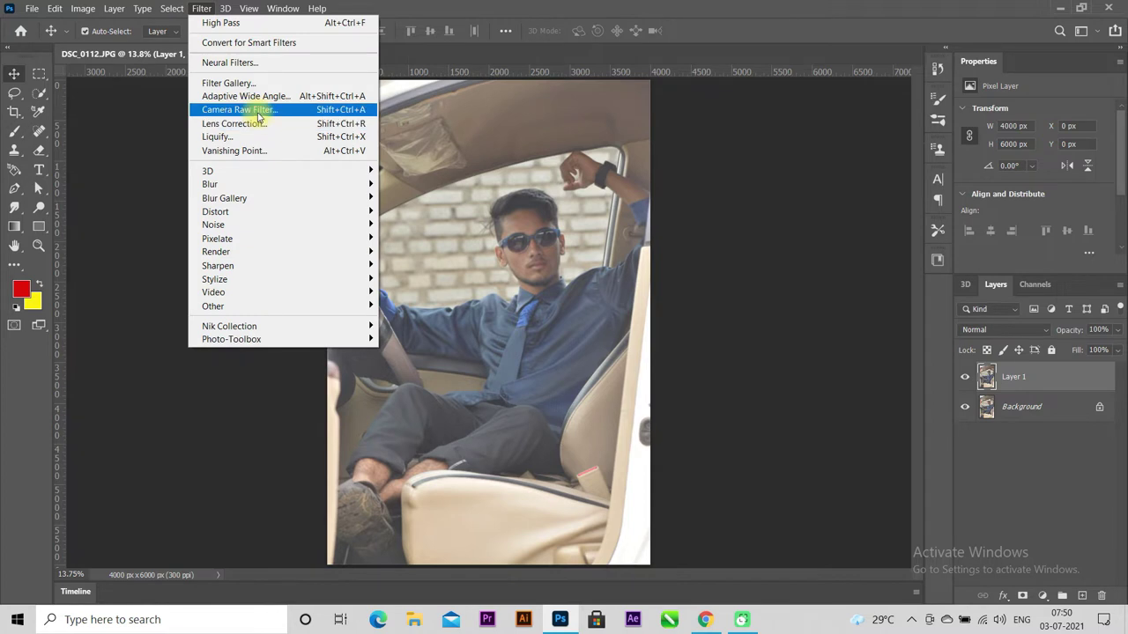
In Camera Raw Basic, set Blacks/Shadows +100, Highlights/Whites -100, Contrast +24, Clarity +100, Dehaze +16.
left_click(258, 114)
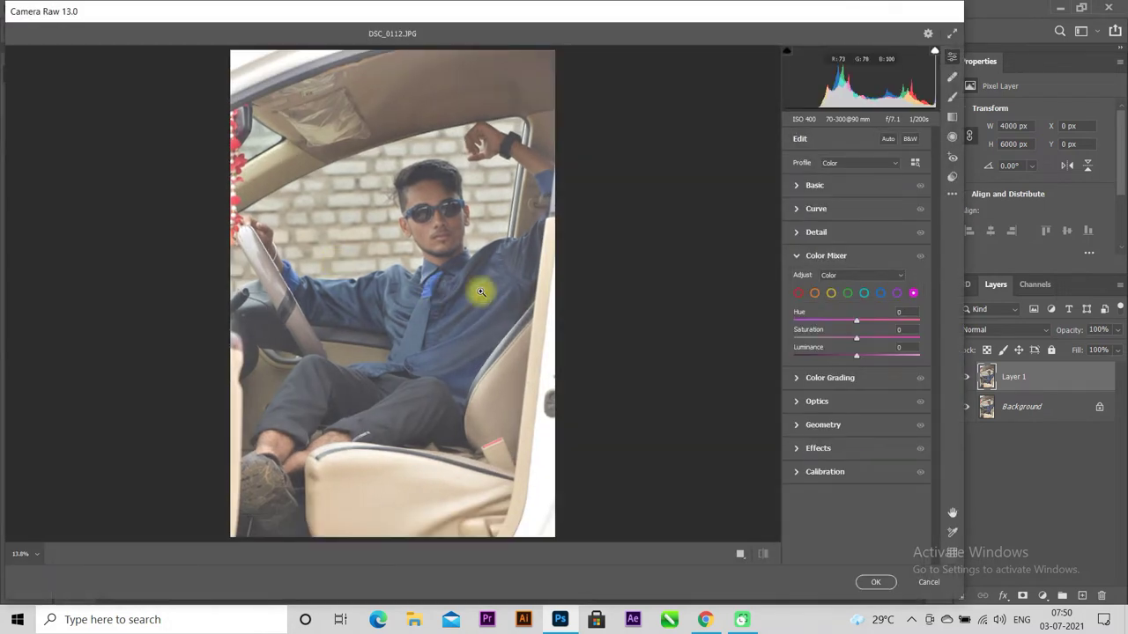
left_click(797, 255)
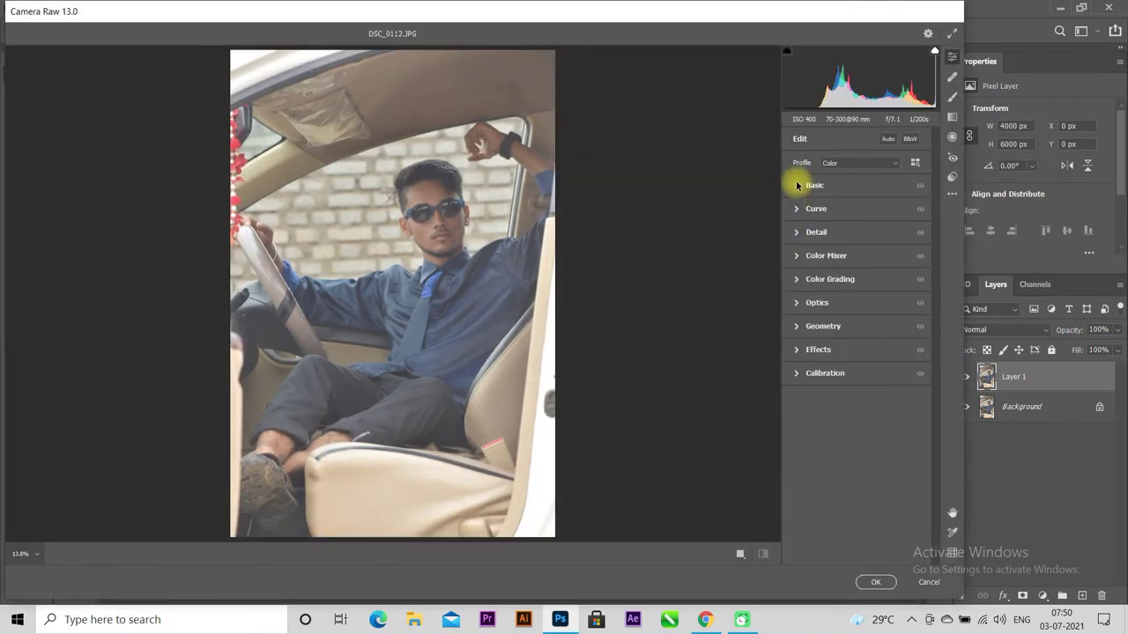
left_click(792, 187)
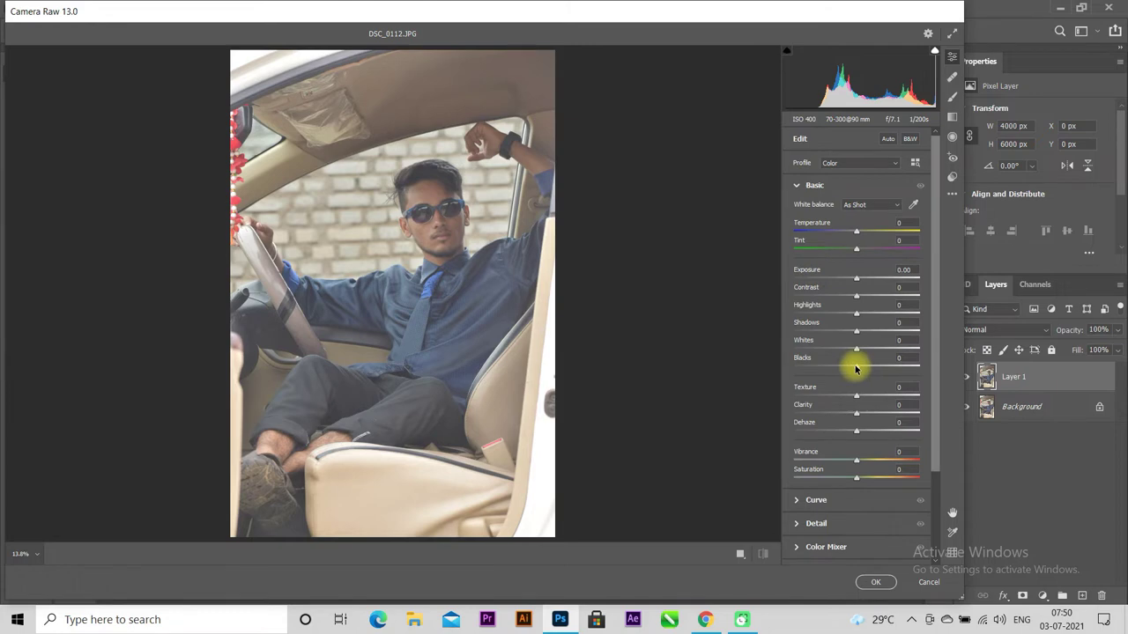
mouse_move(856, 367)
left_mouse_down()
mouse_move(913, 370)
mouse_move(804, 392)
mouse_move(956, 378)
left_mouse_up()
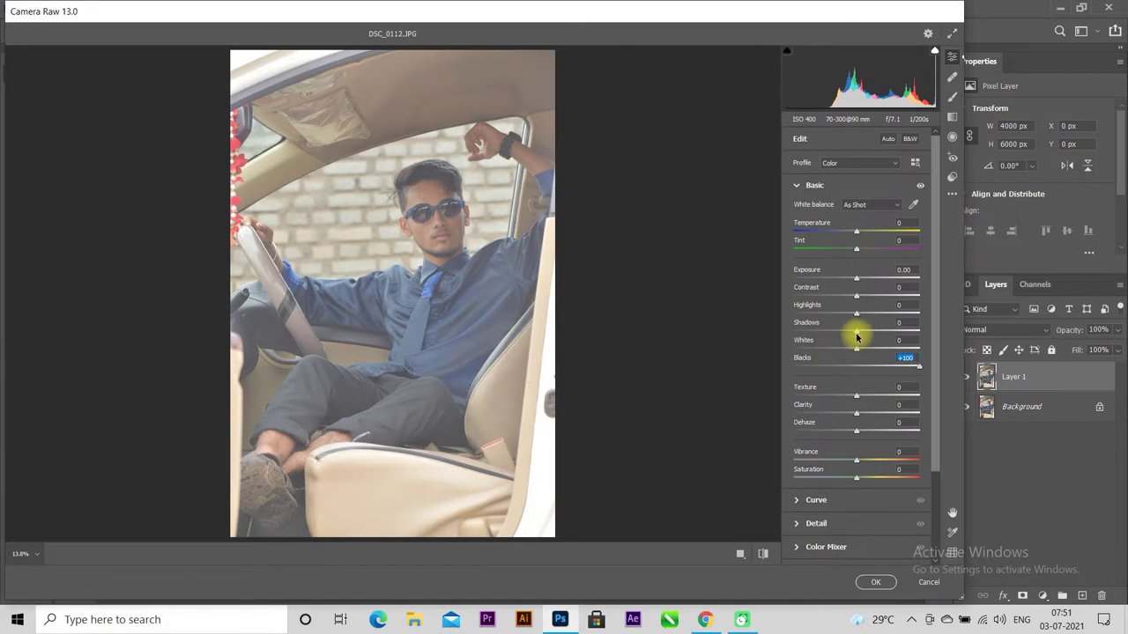
left_click_drag(854, 333, 937, 335)
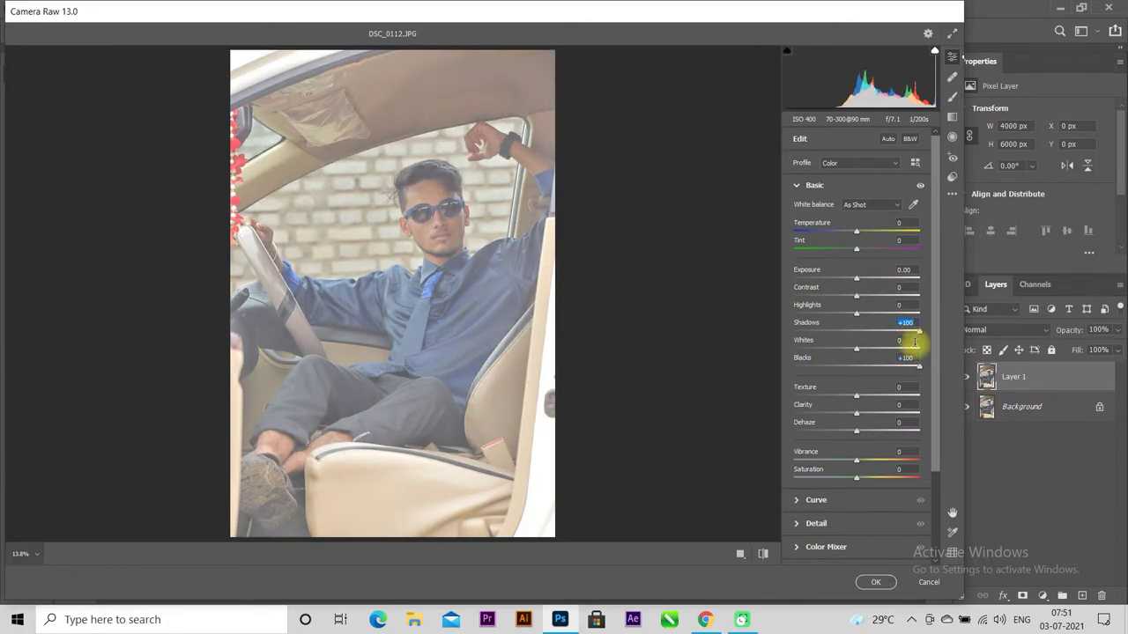
mouse_move(856, 299)
left_mouse_down()
mouse_move(919, 300)
mouse_move(869, 303)
left_mouse_up()
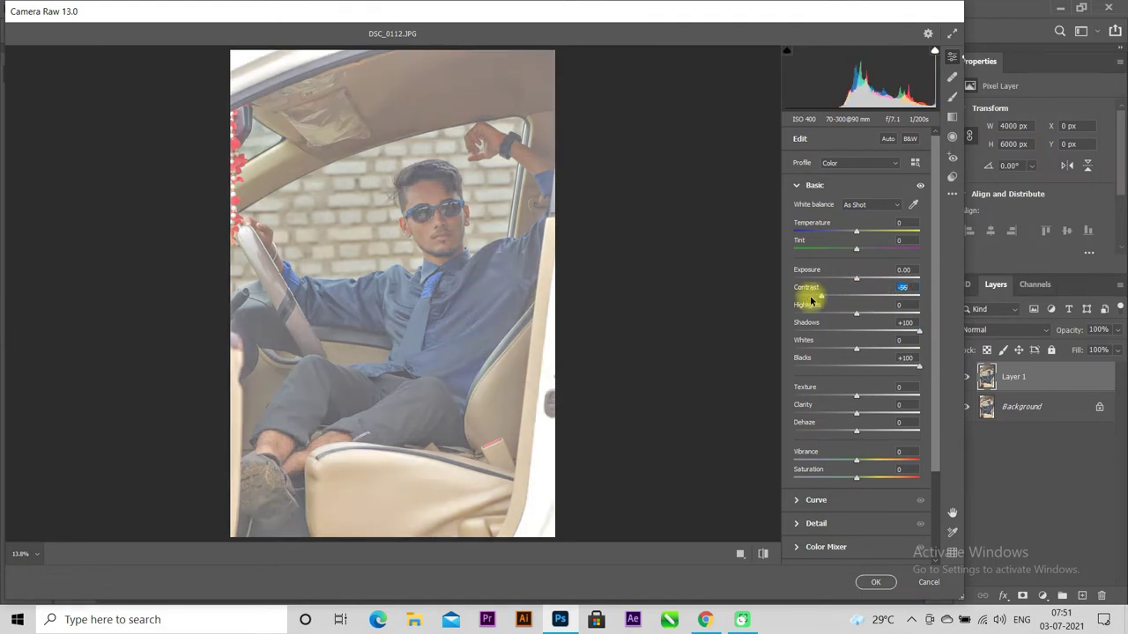
left_click_drag(869, 303, 780, 314)
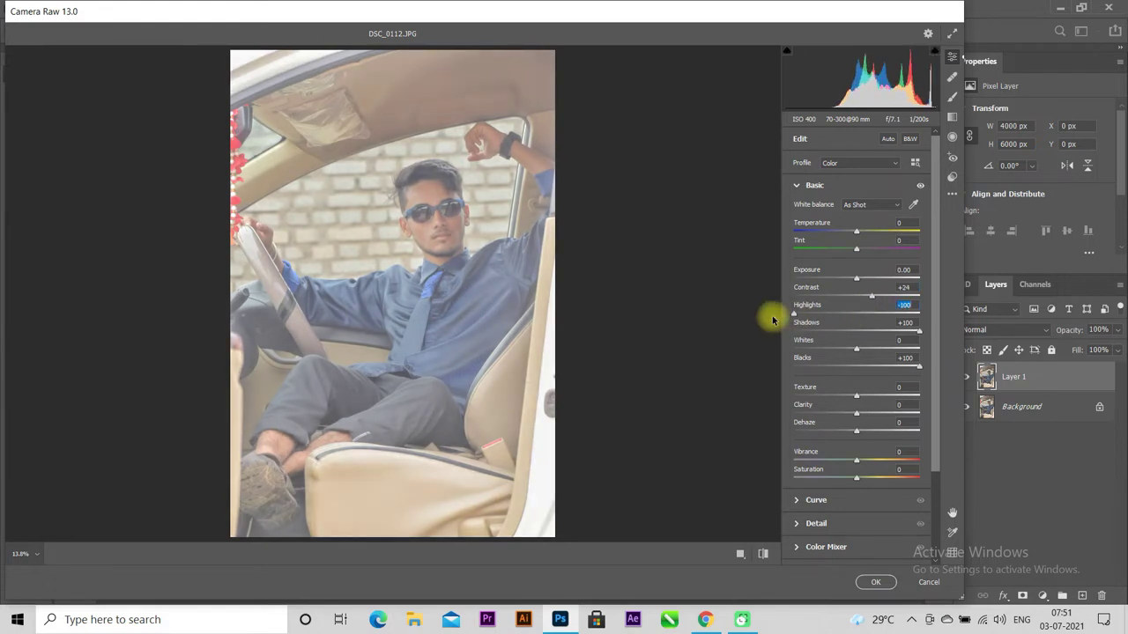
left_click_drag(854, 351, 768, 355)
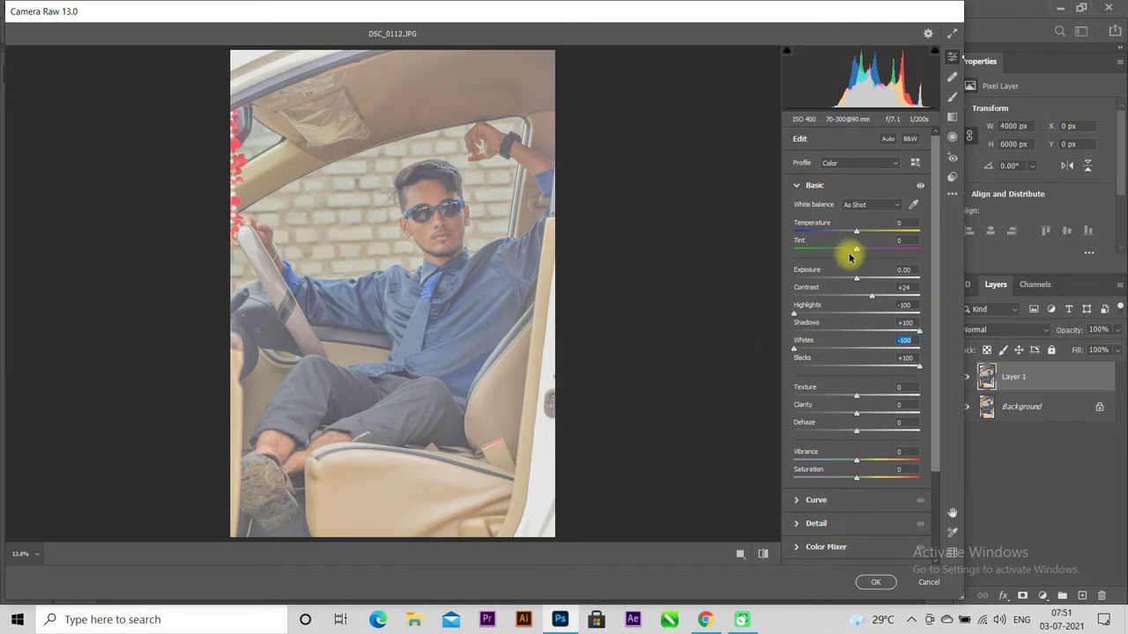
left_click_drag(857, 415, 935, 421)
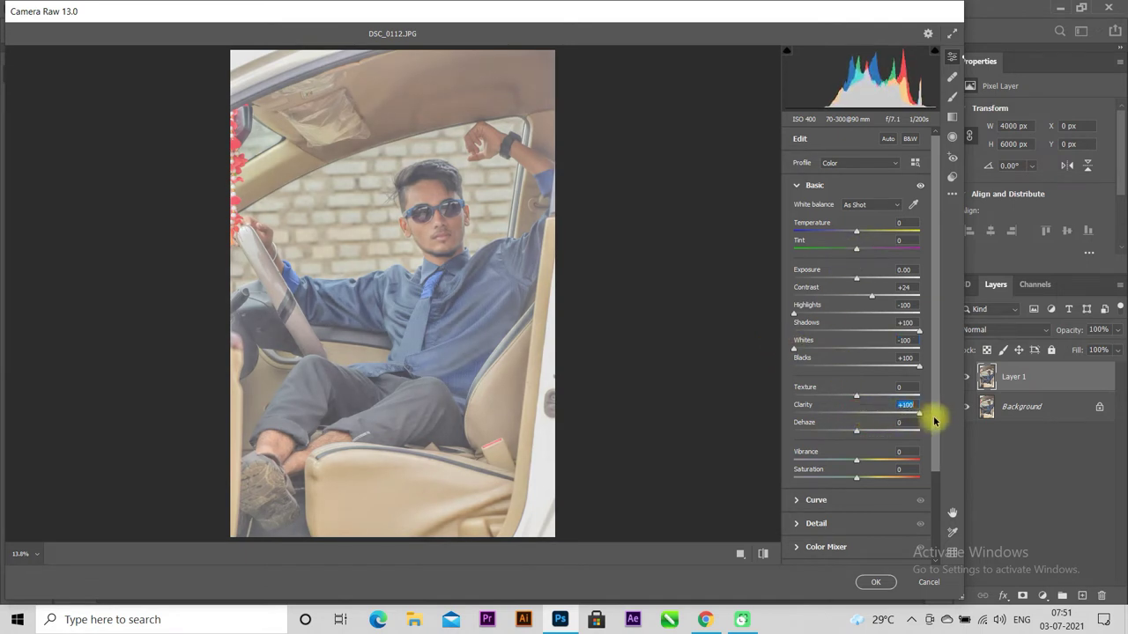
mouse_move(856, 432)
left_mouse_down()
mouse_move(878, 433)
mouse_move(868, 432)
left_mouse_up()
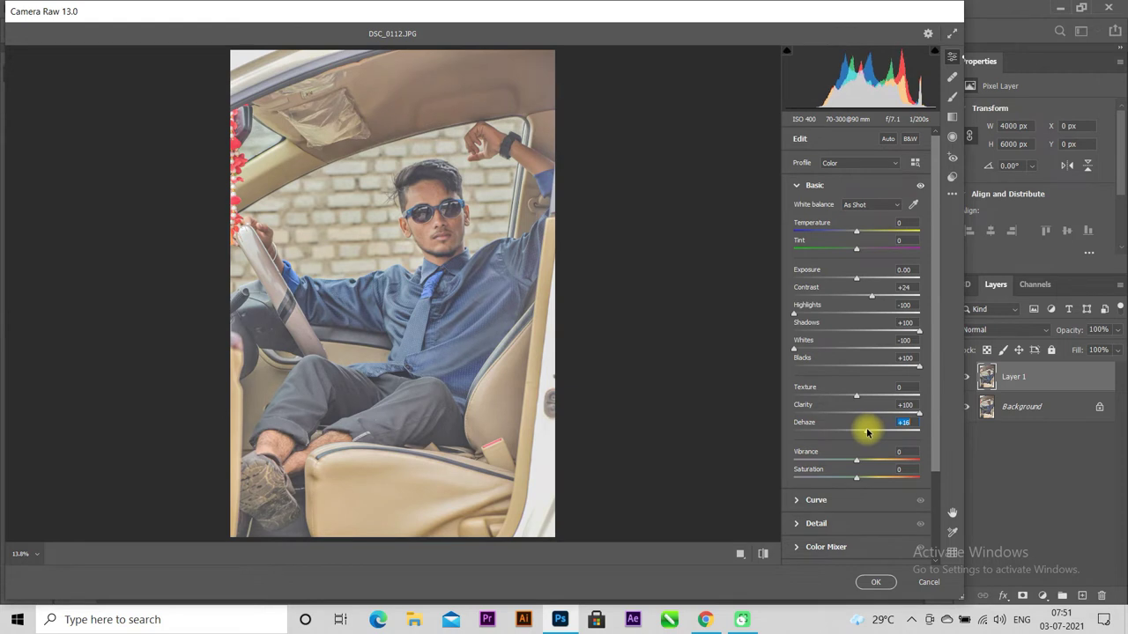
left_click(796, 186)
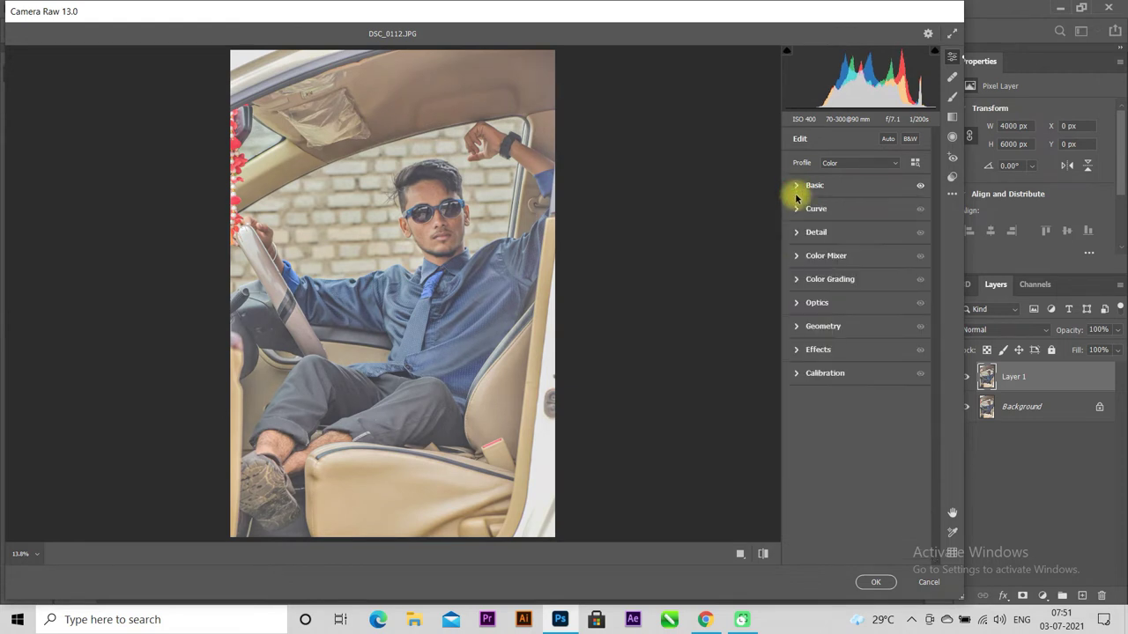
Pull the parametric curve's Shadows down to -67 and lower Darks slightly.
left_click(803, 209)
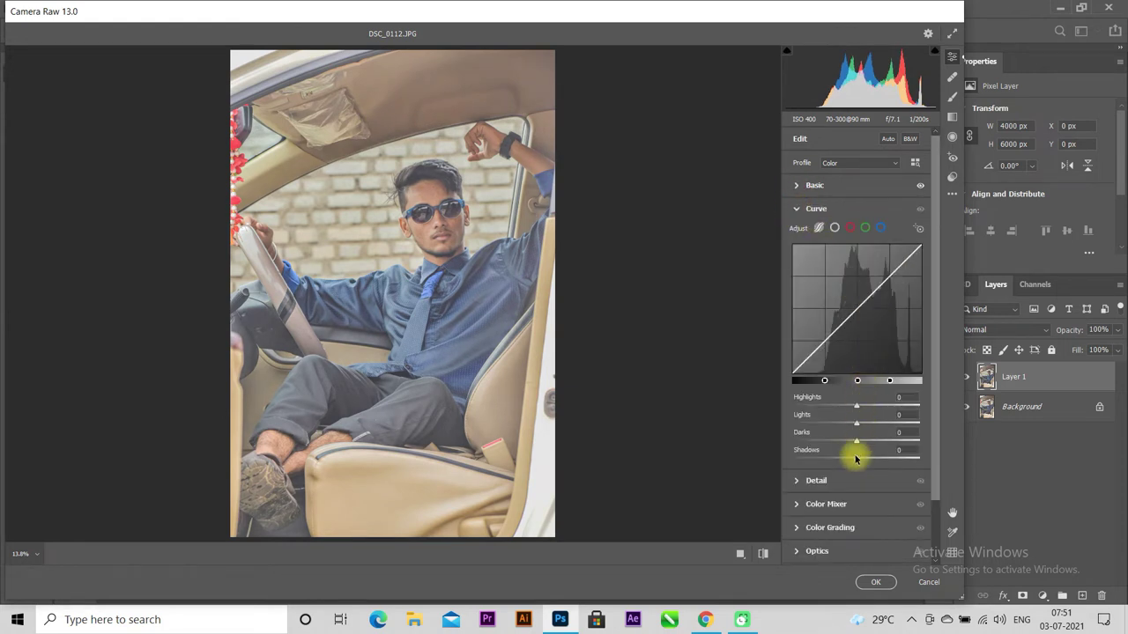
left_click_drag(856, 459, 817, 452)
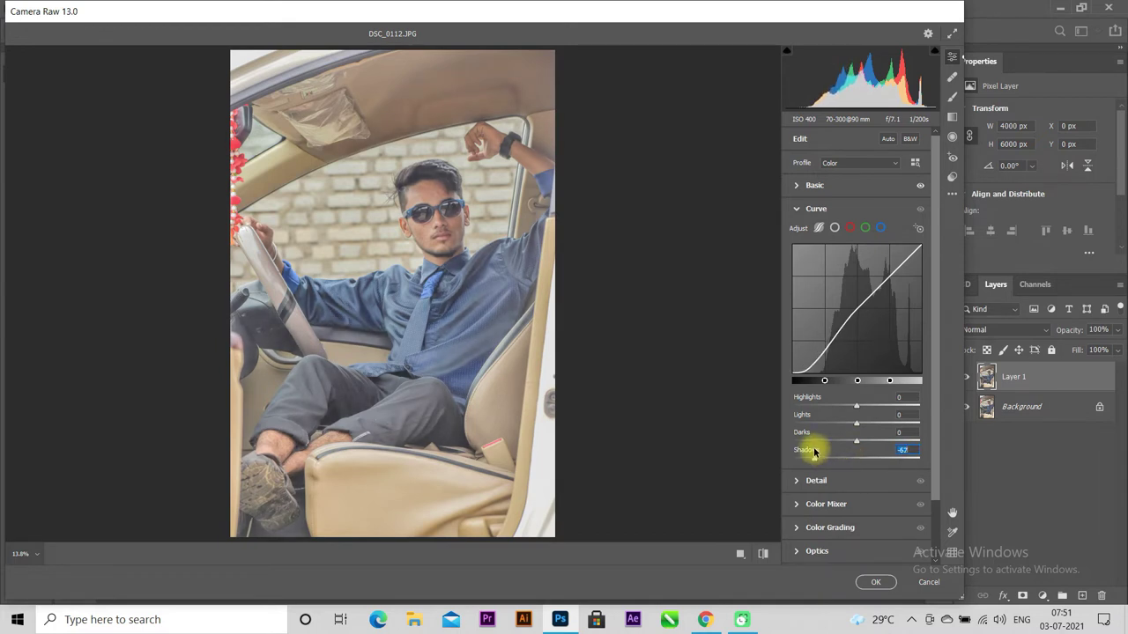
mouse_move(856, 442)
left_mouse_down()
mouse_move(871, 446)
mouse_move(841, 435)
mouse_move(851, 441)
left_mouse_up()
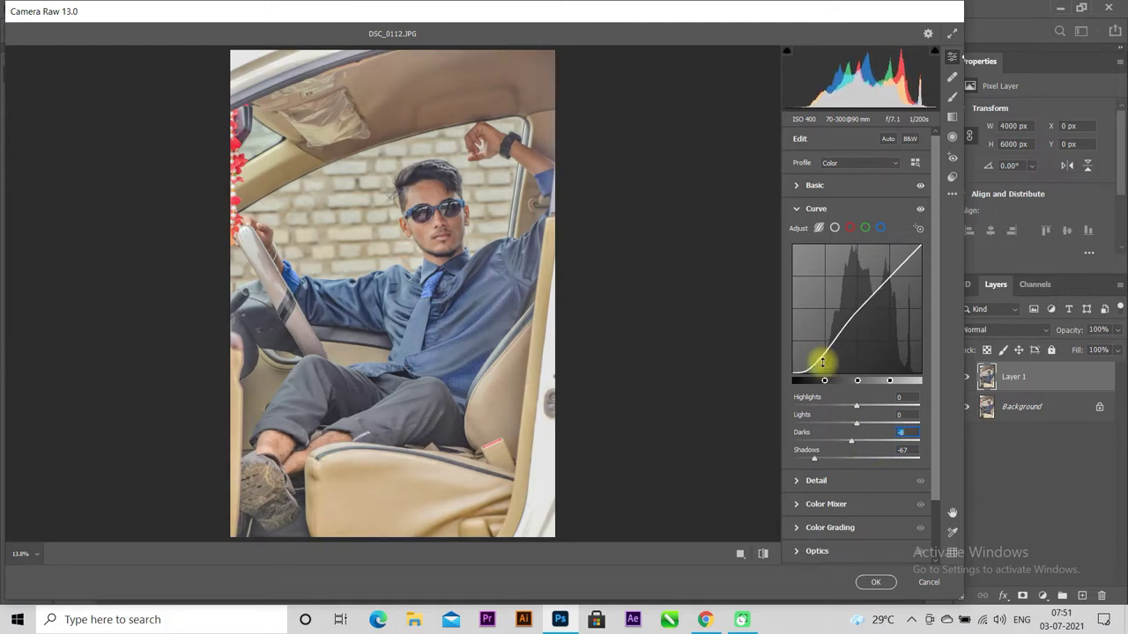
left_click(796, 209)
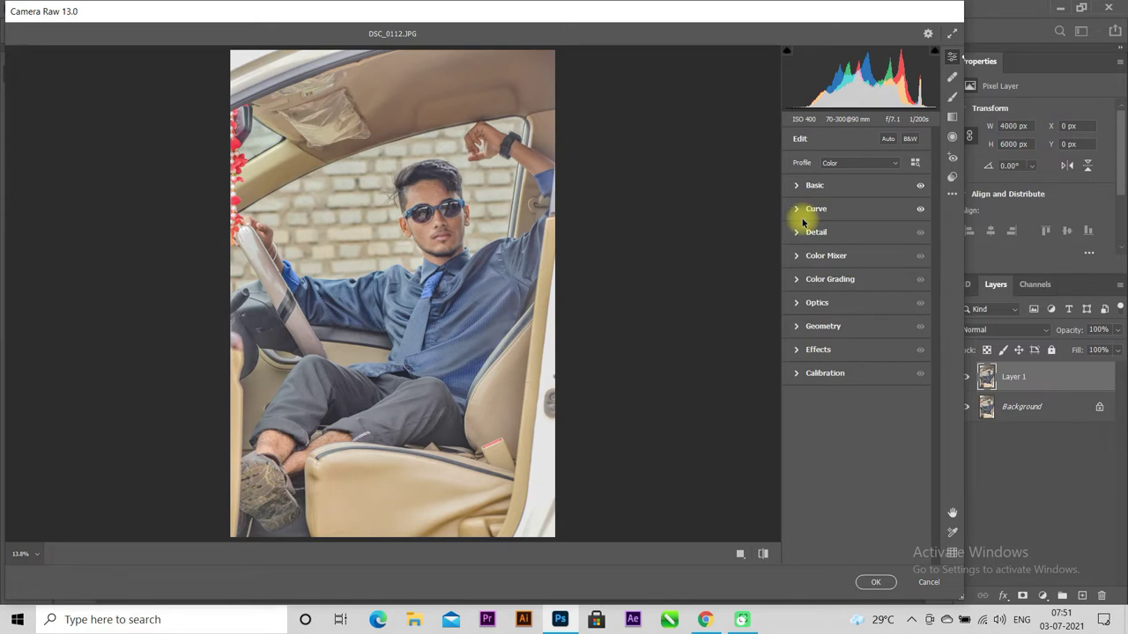
left_click(797, 185)
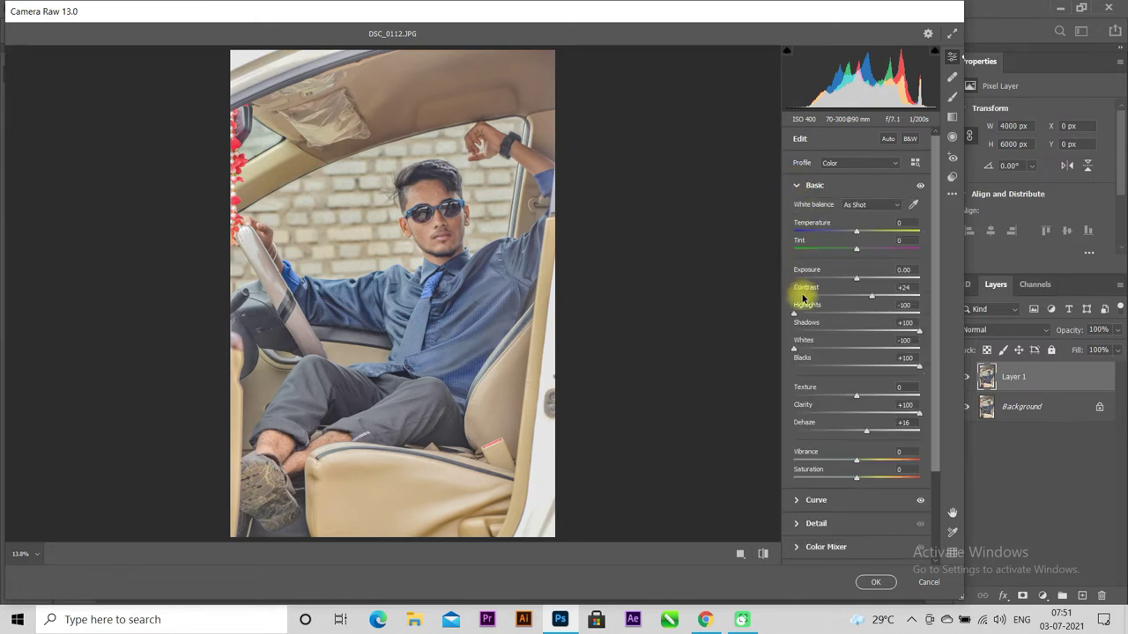
In Color Mixer, boost reds and aqua, brighten oranges, and desaturate yellows and greens.
left_click(794, 186)
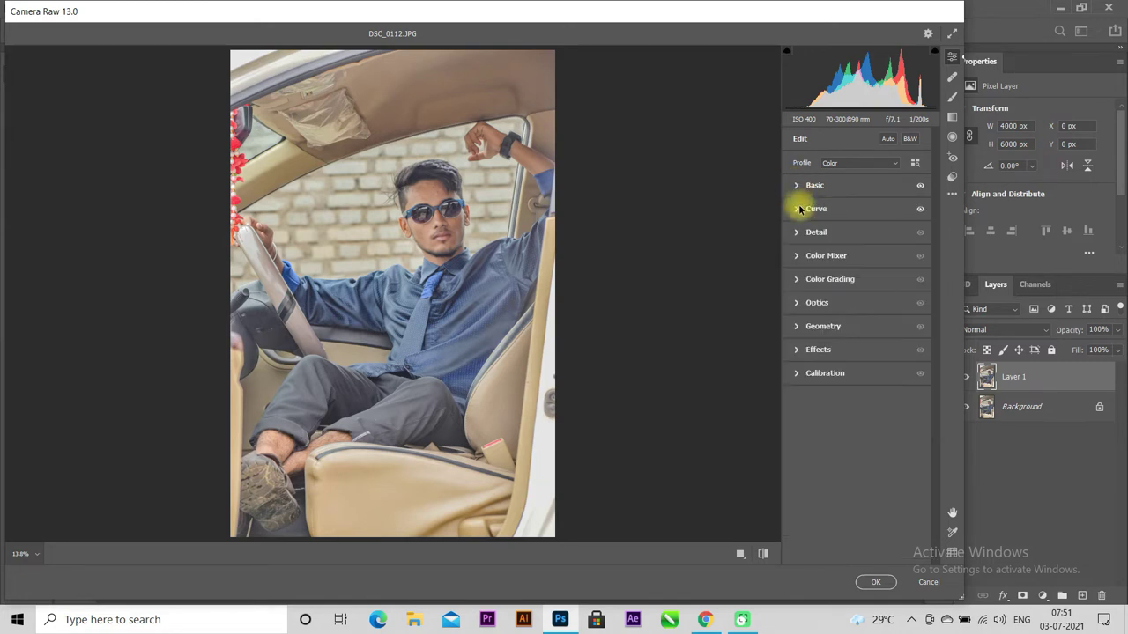
left_click(795, 256)
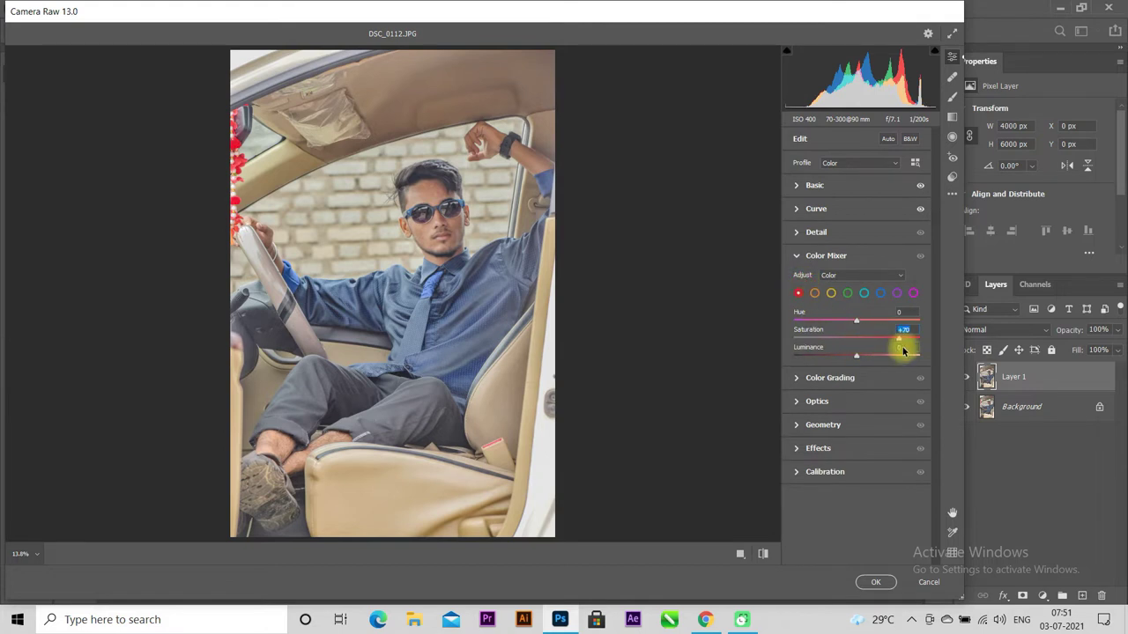
left_click_drag(860, 341, 871, 355)
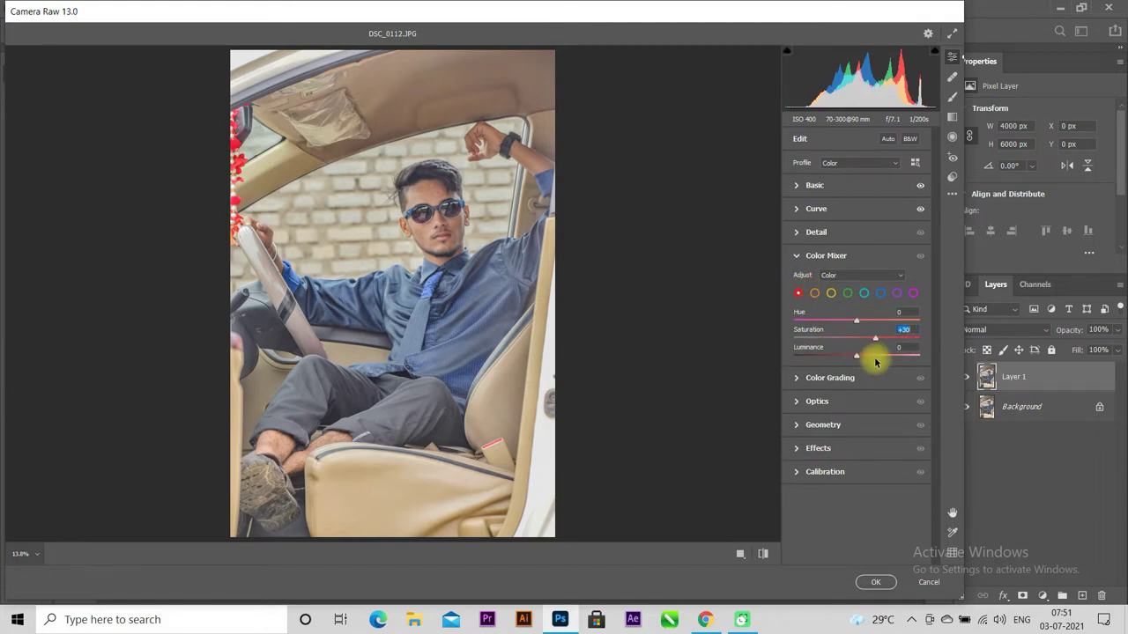
left_click(815, 294)
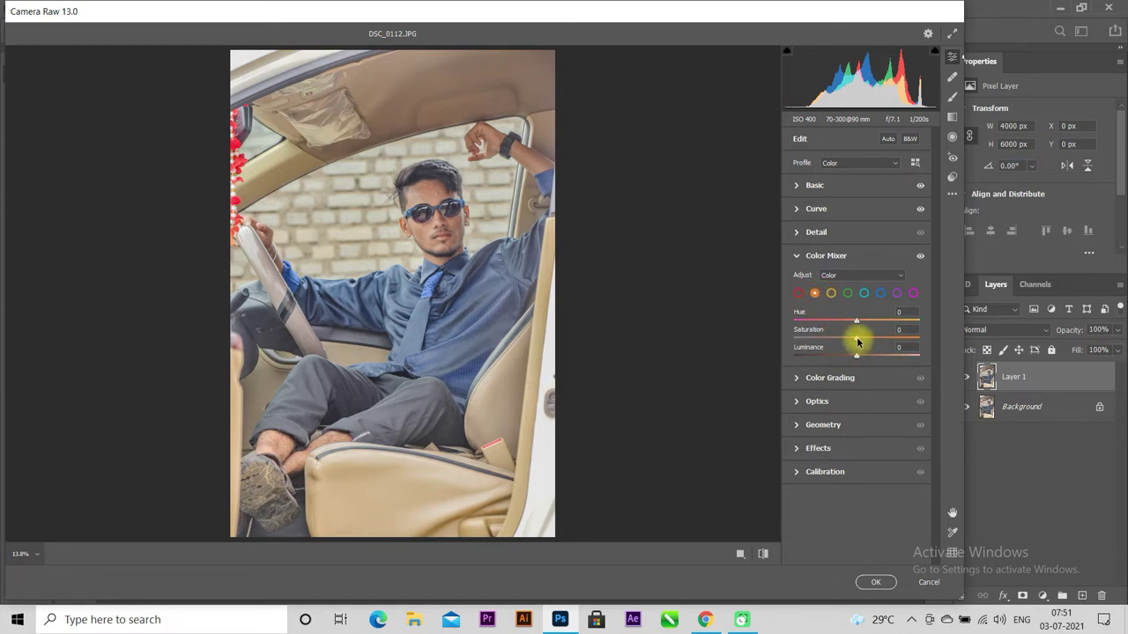
left_click_drag(859, 358, 872, 360)
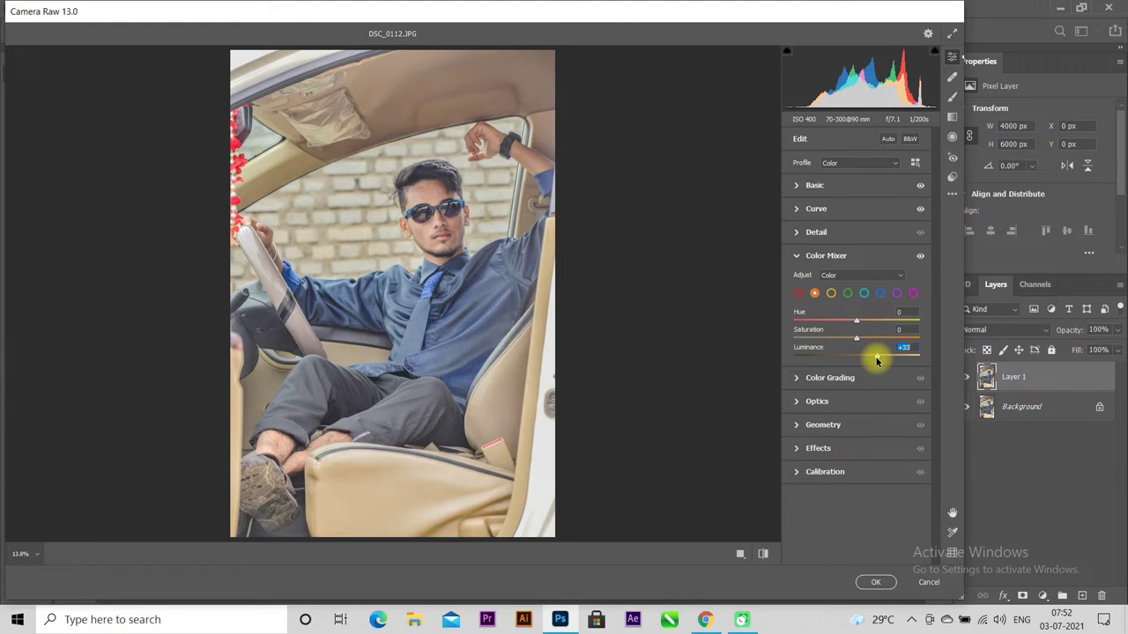
left_click(831, 293)
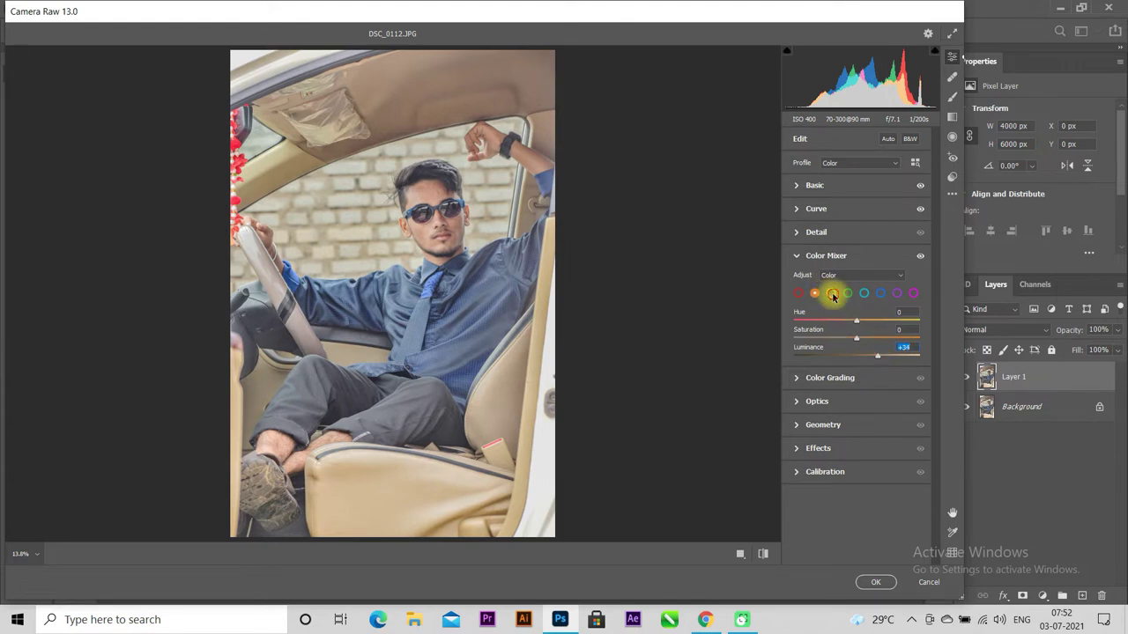
mouse_move(855, 341)
left_mouse_down()
mouse_move(919, 339)
mouse_move(789, 341)
mouse_move(809, 352)
mouse_move(798, 349)
left_mouse_up()
left_click(849, 294)
mouse_move(857, 341)
left_mouse_down()
mouse_move(937, 332)
mouse_move(851, 337)
left_mouse_up()
left_click(831, 293)
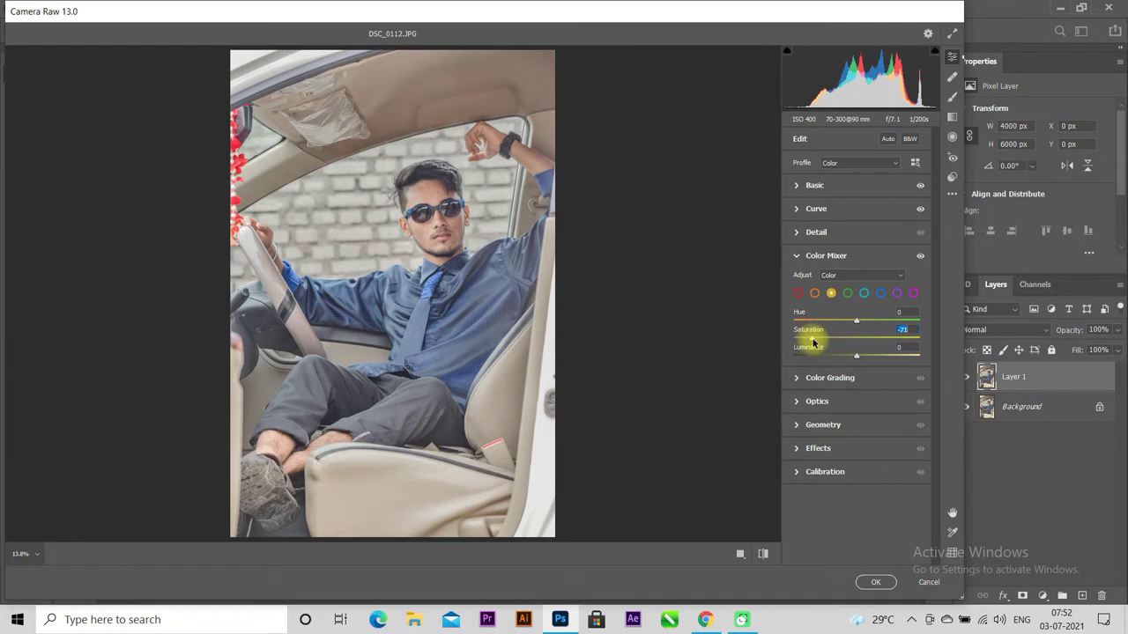
left_click(863, 294)
mouse_move(859, 332)
left_mouse_down()
mouse_move(951, 344)
mouse_move(886, 343)
left_mouse_up()
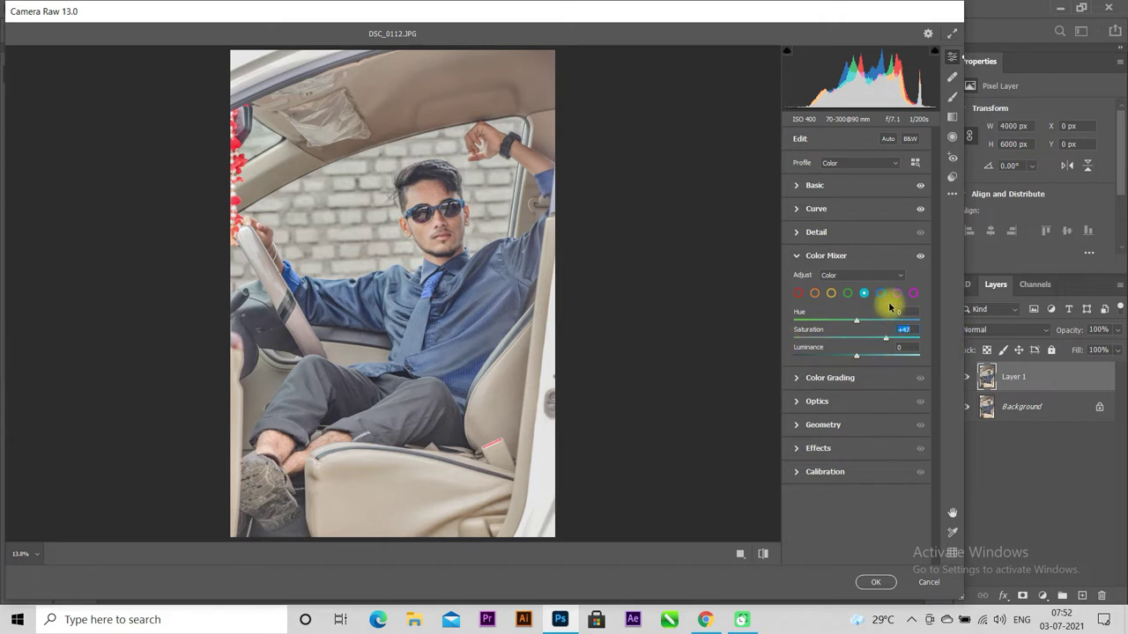
Set Blue saturation -100 and luminance -50, Purple saturation -97, Magenta saturation -43.
left_click(880, 293)
mouse_move(858, 341)
left_mouse_down()
mouse_move(908, 341)
mouse_move(770, 345)
left_mouse_up()
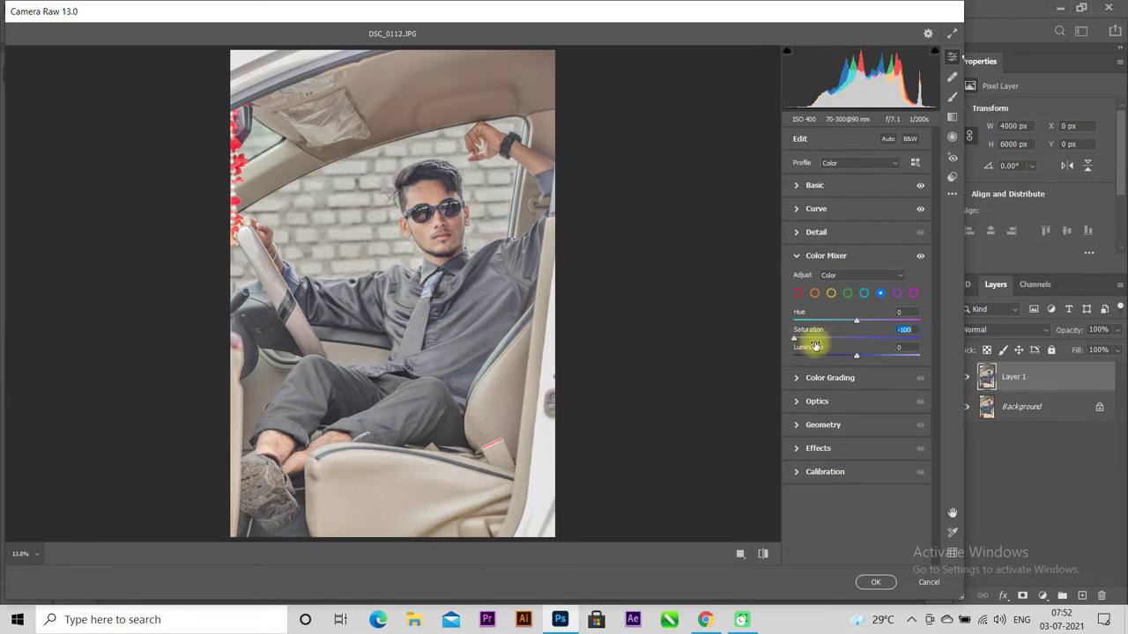
mouse_move(856, 356)
left_mouse_down()
mouse_move(808, 356)
mouse_move(827, 363)
left_mouse_up()
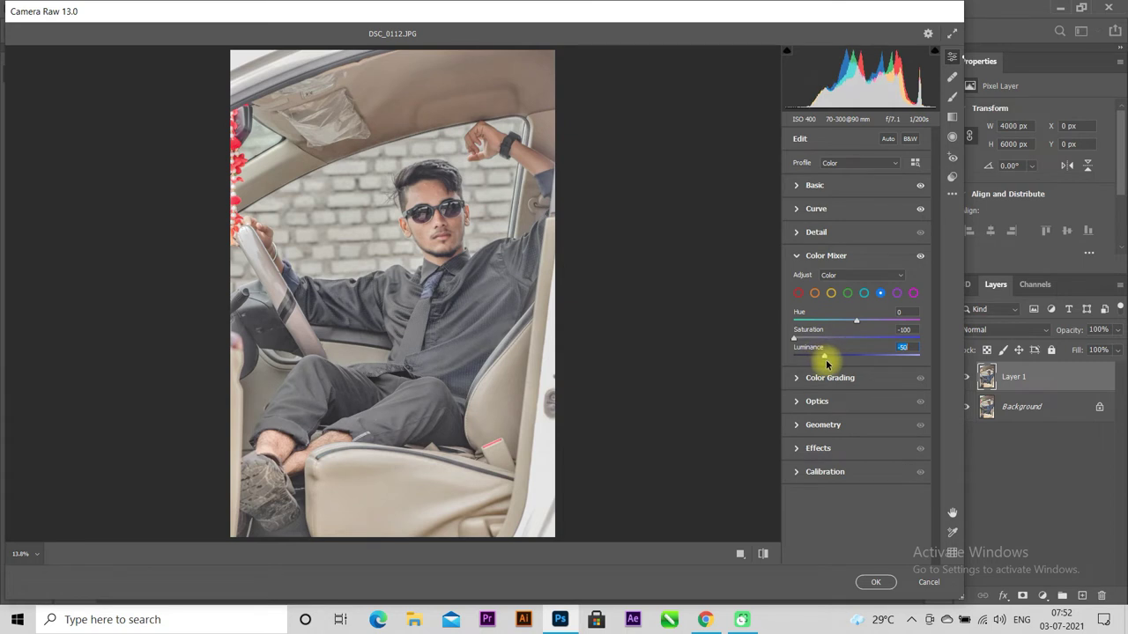
left_click(897, 292)
left_click_drag(857, 340, 784, 351)
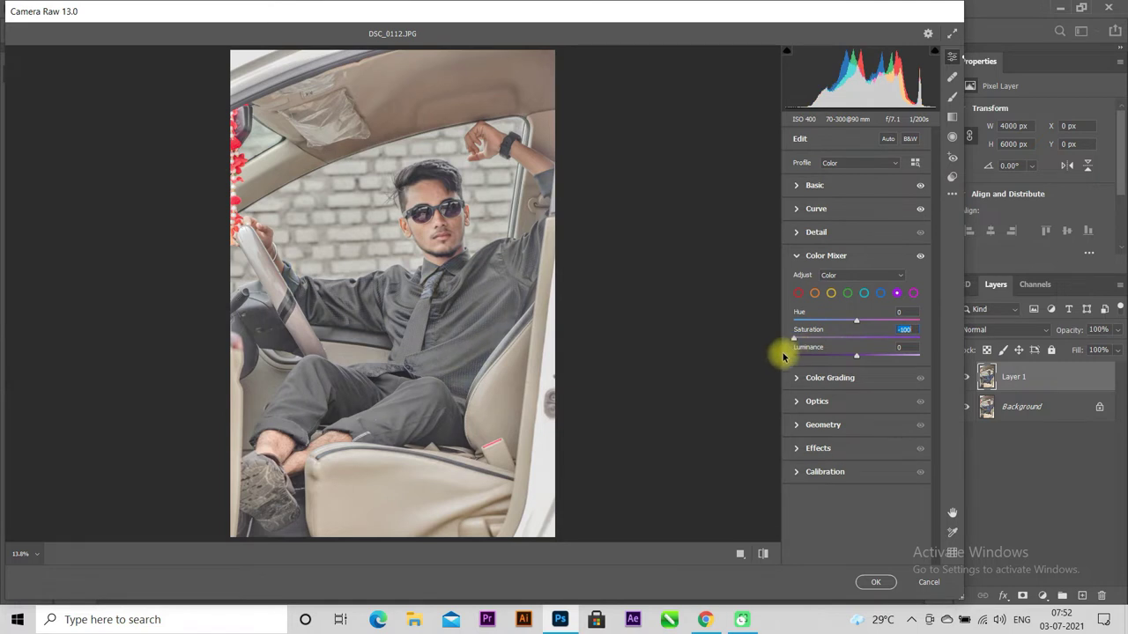
left_click_drag(783, 351, 812, 374)
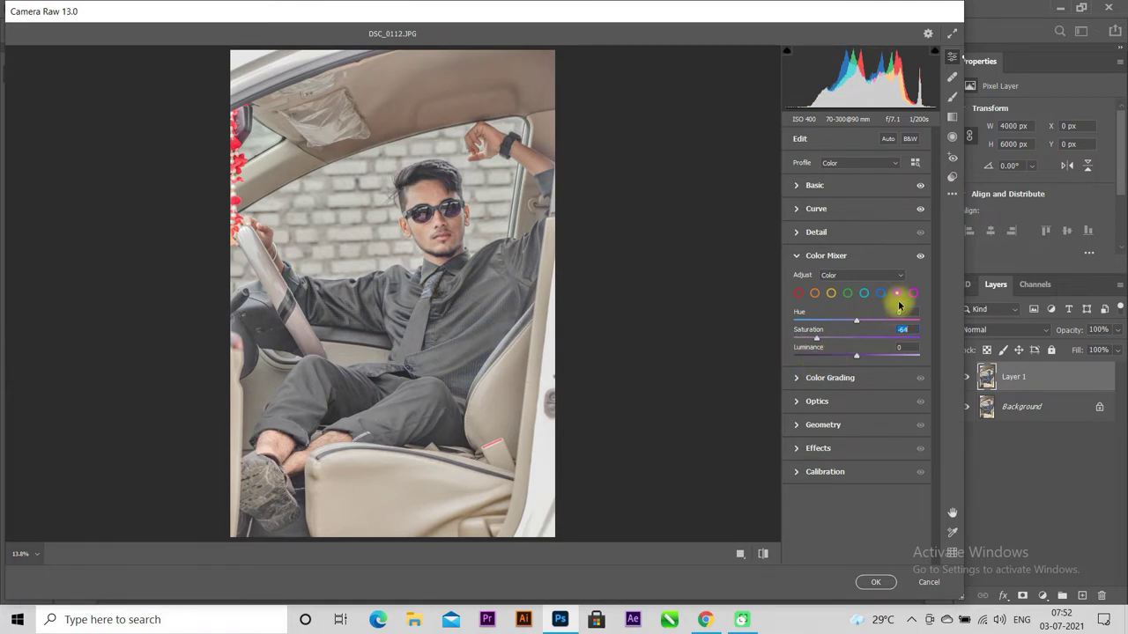
left_click(912, 293)
left_click_drag(859, 340, 829, 340)
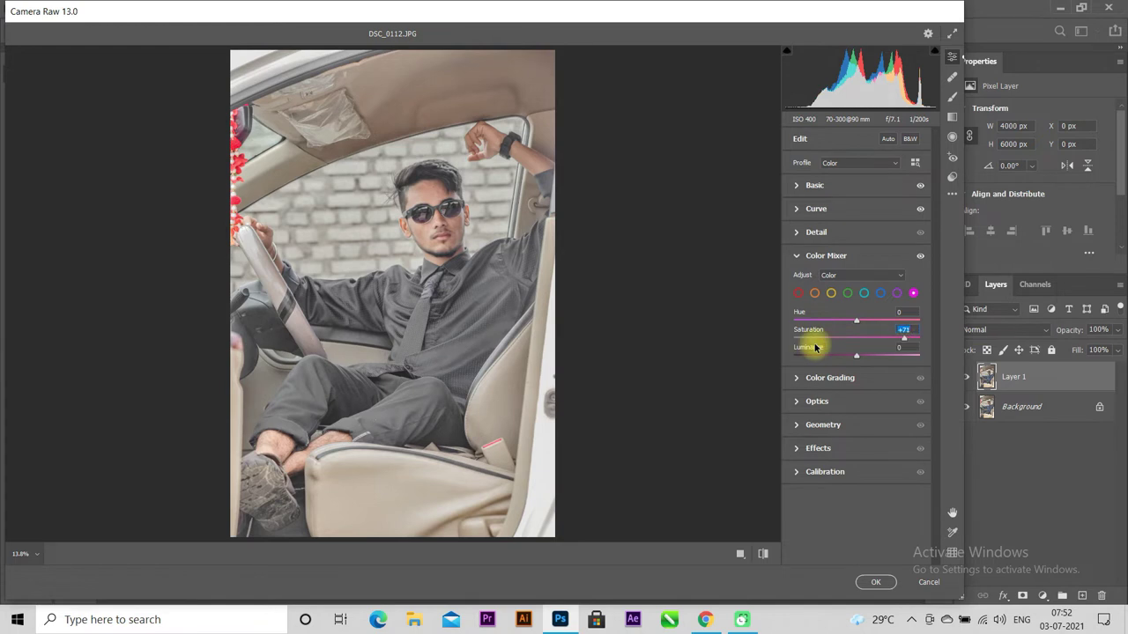
left_click(795, 255)
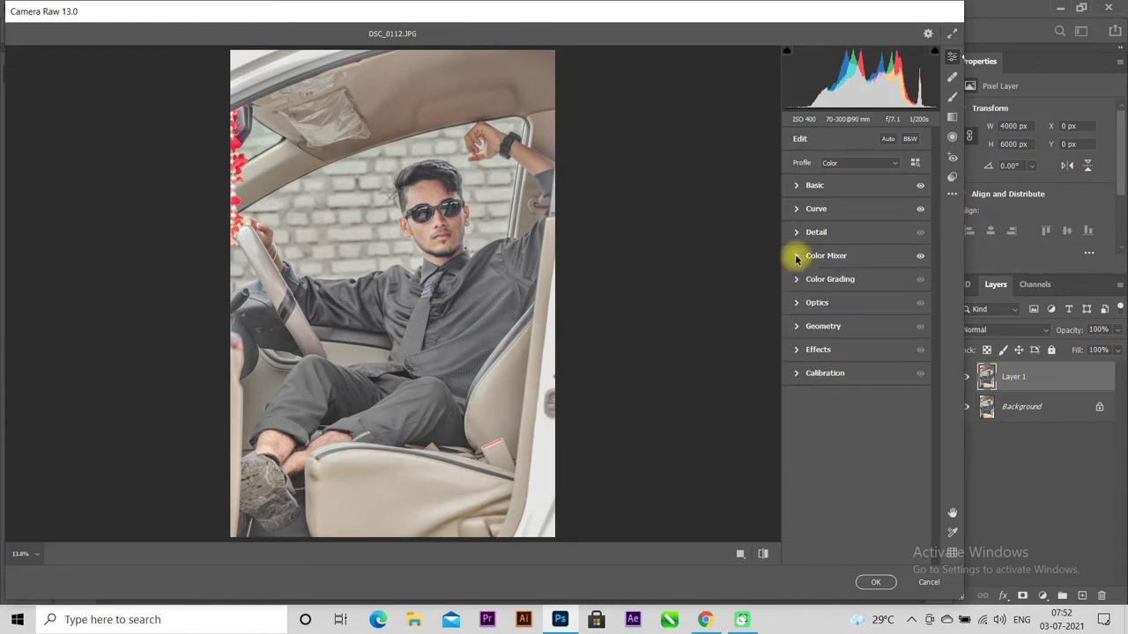
On the Point Curve, drag the black point to Input 17 to deepen the shadows.
left_click(797, 209)
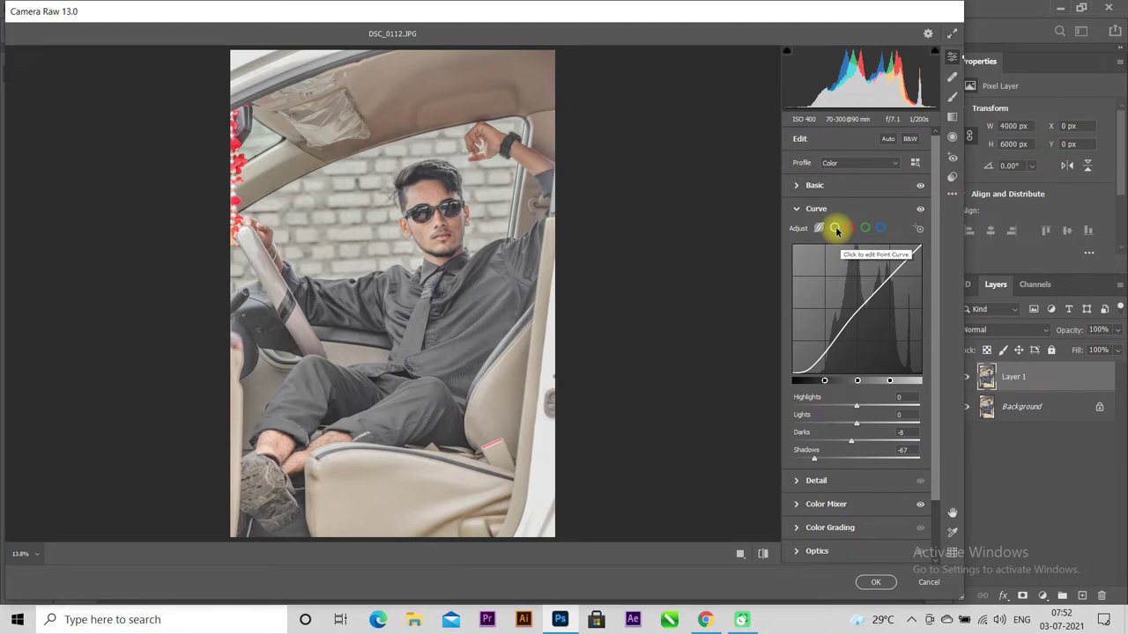
left_click(834, 228)
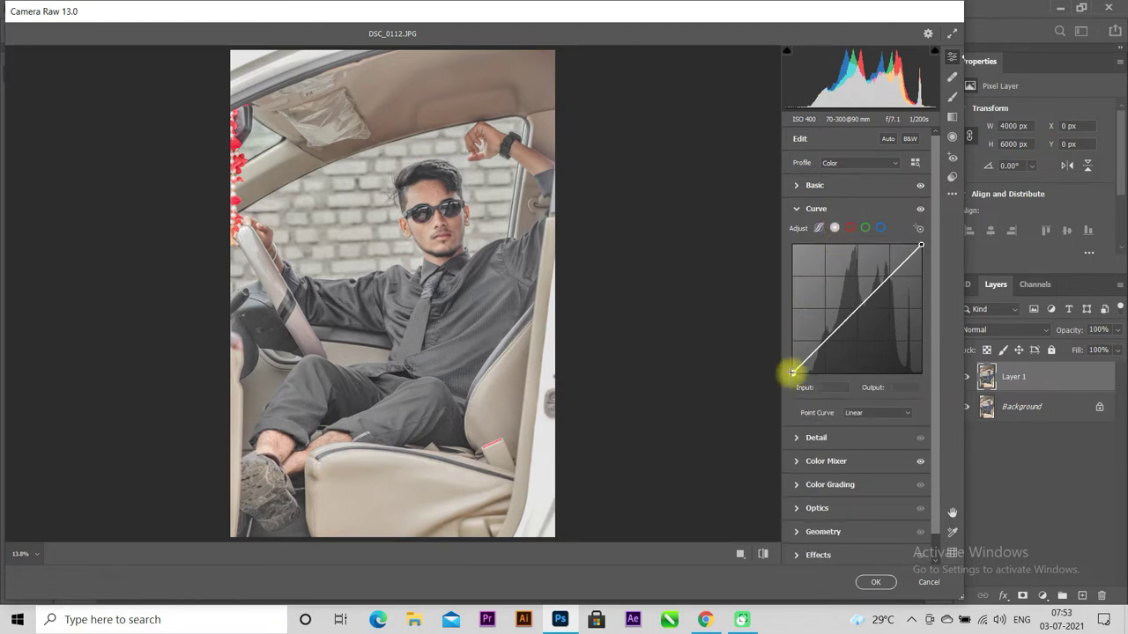
left_click_drag(794, 375, 859, 311)
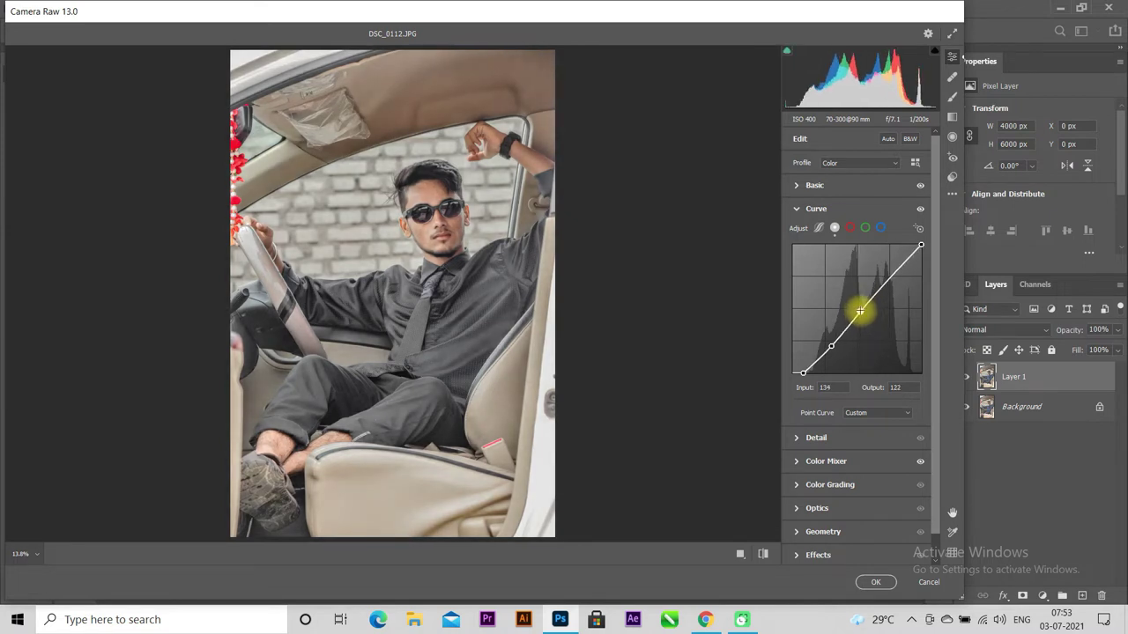
left_click(796, 208)
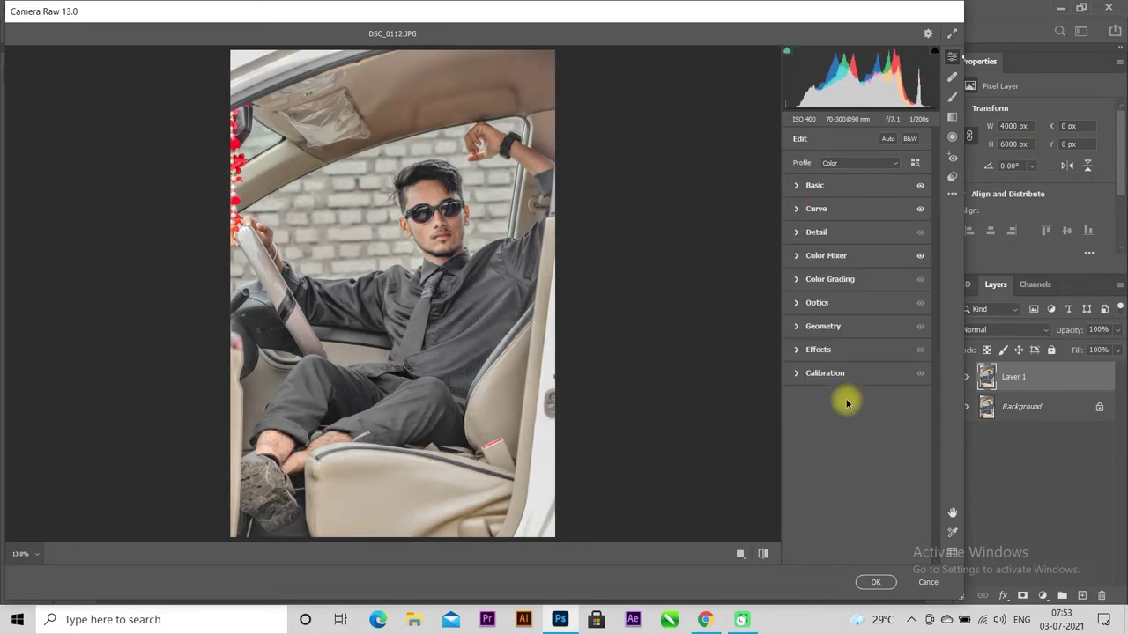
Apply the Camera Raw grade and compare Layer 1 against the original.
left_click(870, 584)
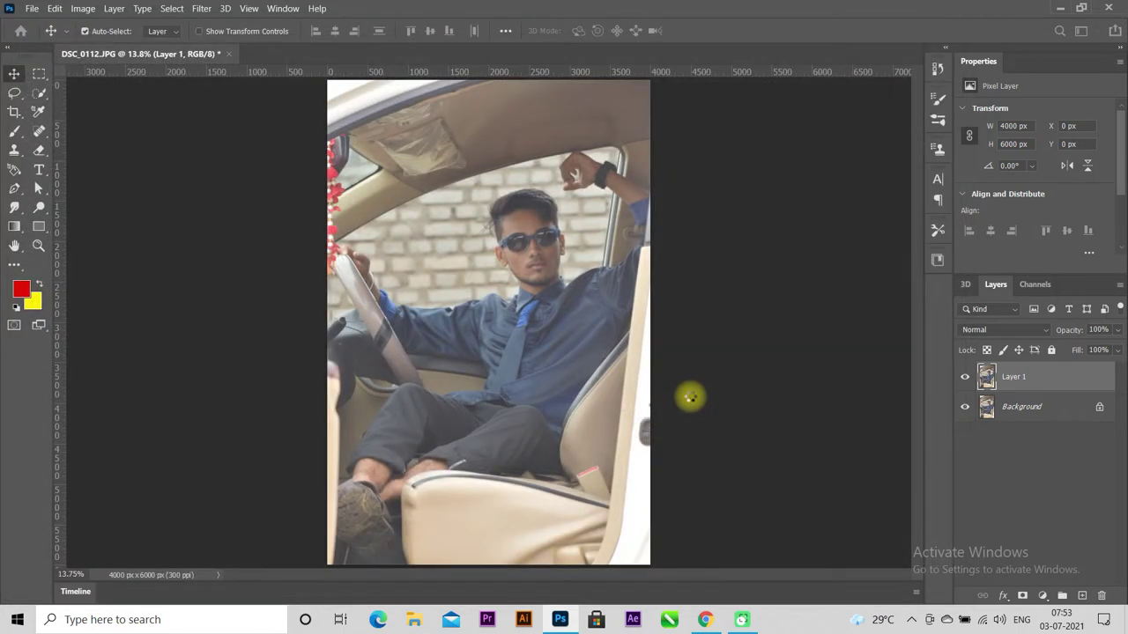
left_click(964, 377)
left_click(964, 377)
left_click(964, 377)
left_click(964, 377)
left_click(963, 377)
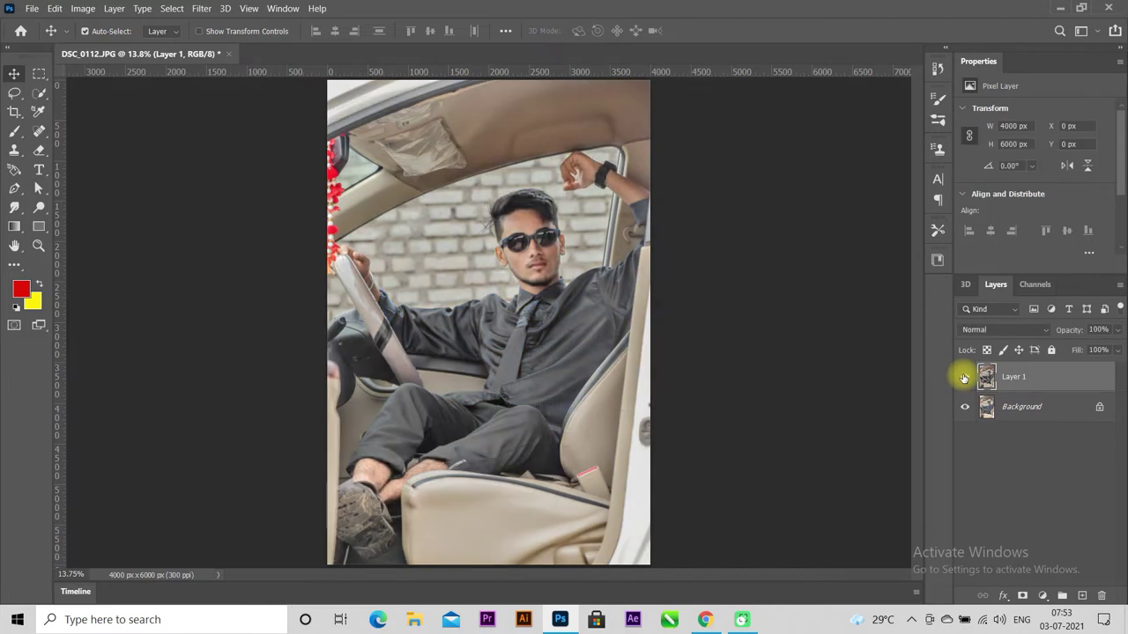
left_click(964, 377)
left_click(964, 377)
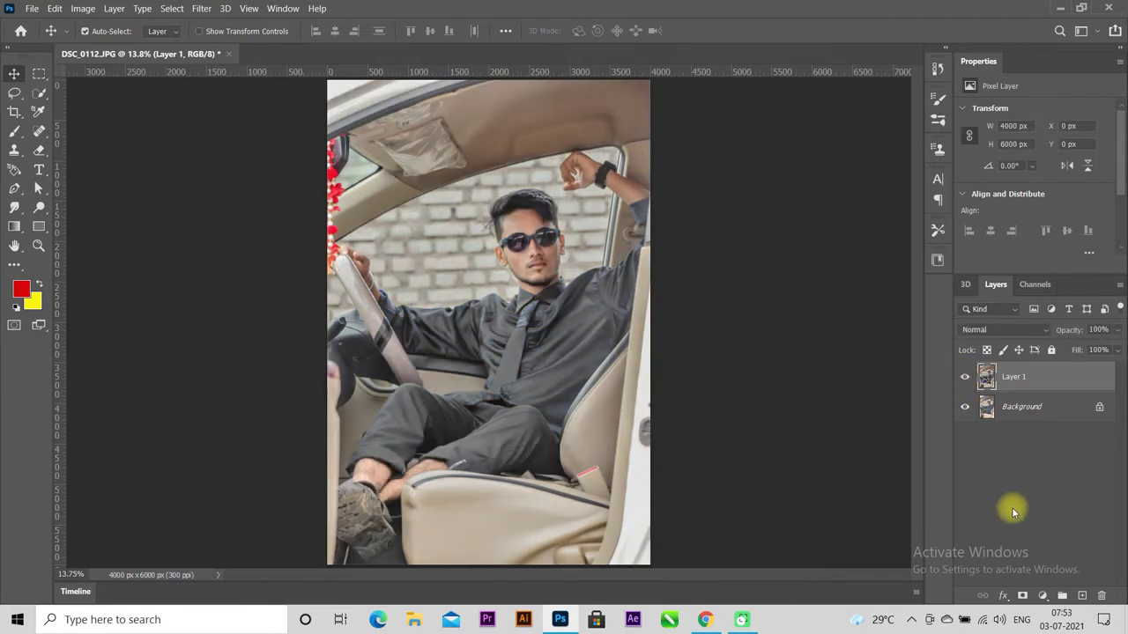
Add a Selective Color layer and reduce black in Reds, Yellows and Blues.
left_click(1043, 597)
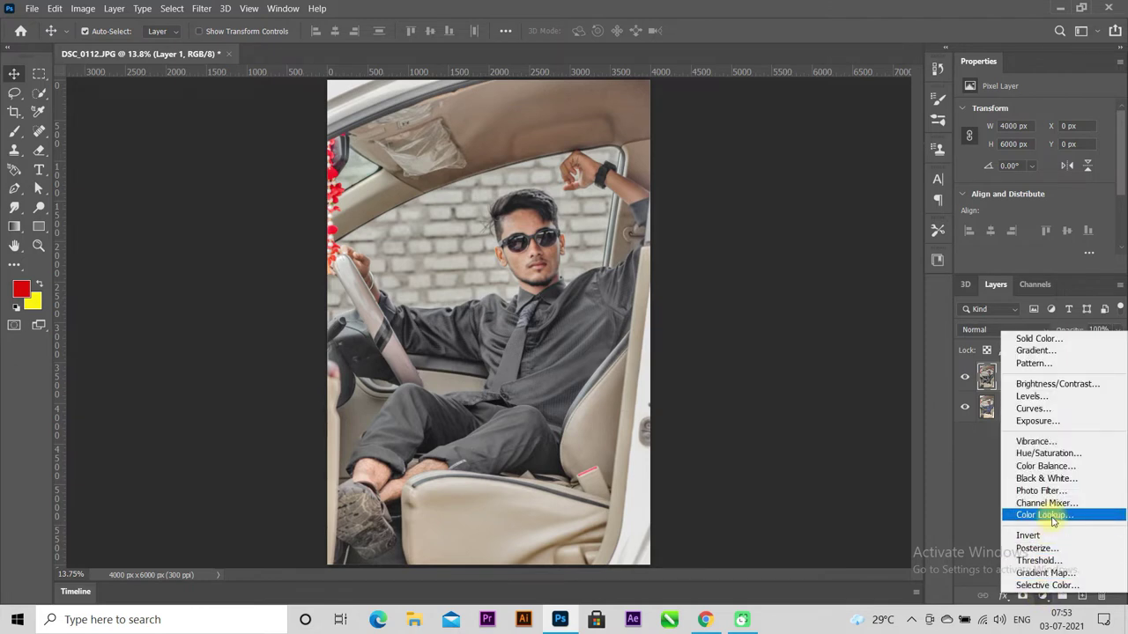
left_click(1047, 585)
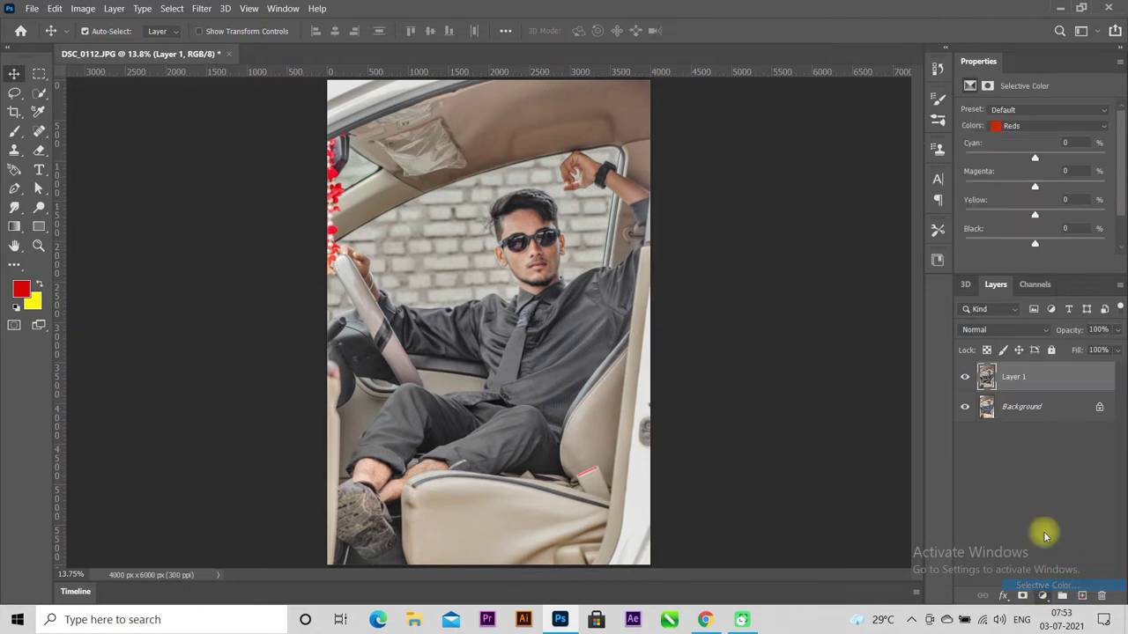
mouse_move(1035, 245)
left_mouse_down()
mouse_move(1063, 244)
mouse_move(1016, 255)
left_mouse_up()
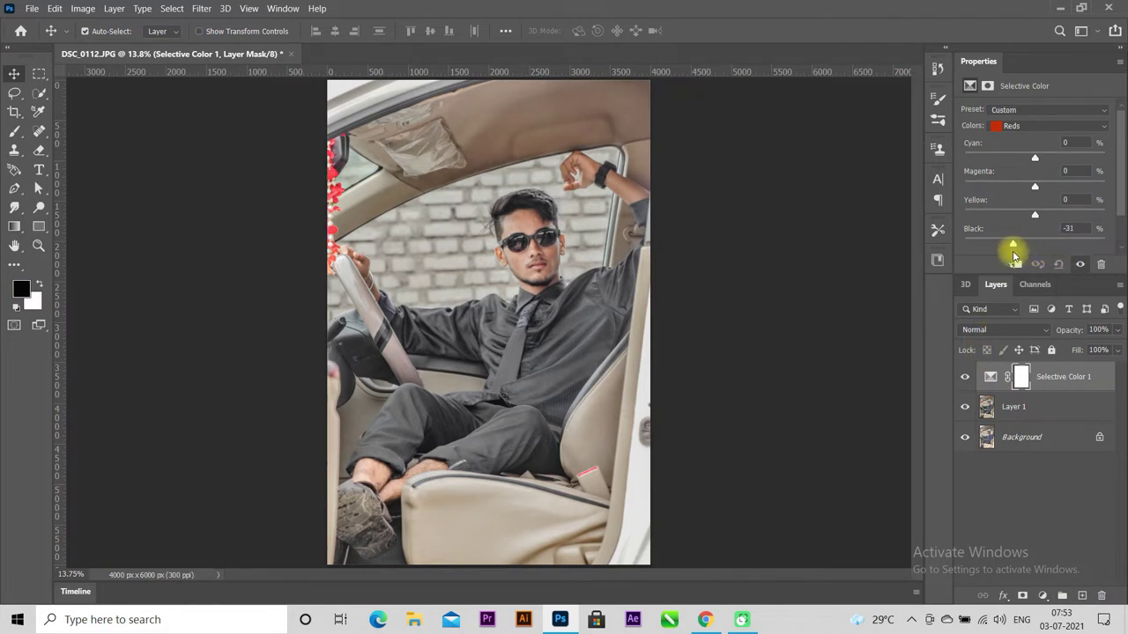
left_click(1011, 125)
left_click(1023, 150)
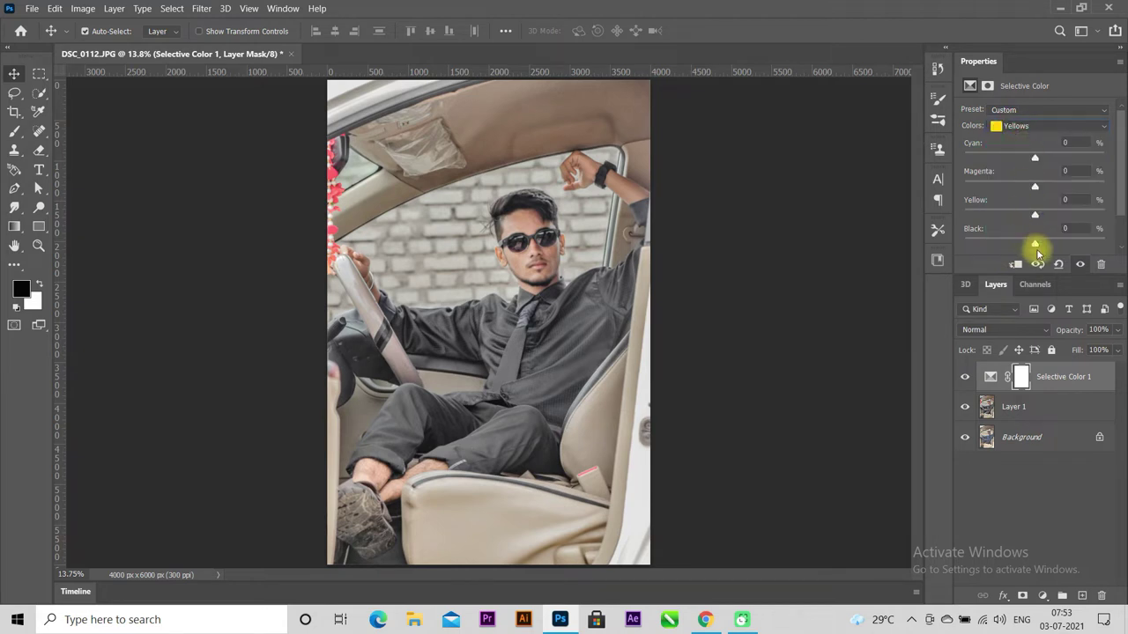
mouse_move(1035, 247)
left_mouse_down()
mouse_move(1078, 245)
mouse_move(939, 244)
mouse_move(1004, 255)
left_mouse_up()
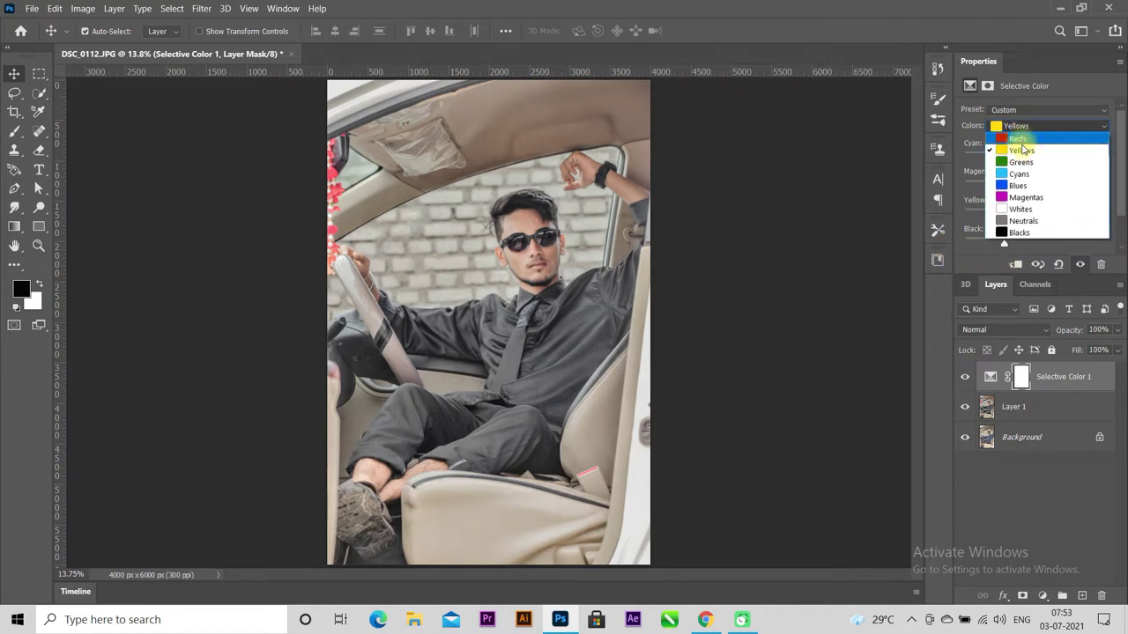
left_click(1024, 187)
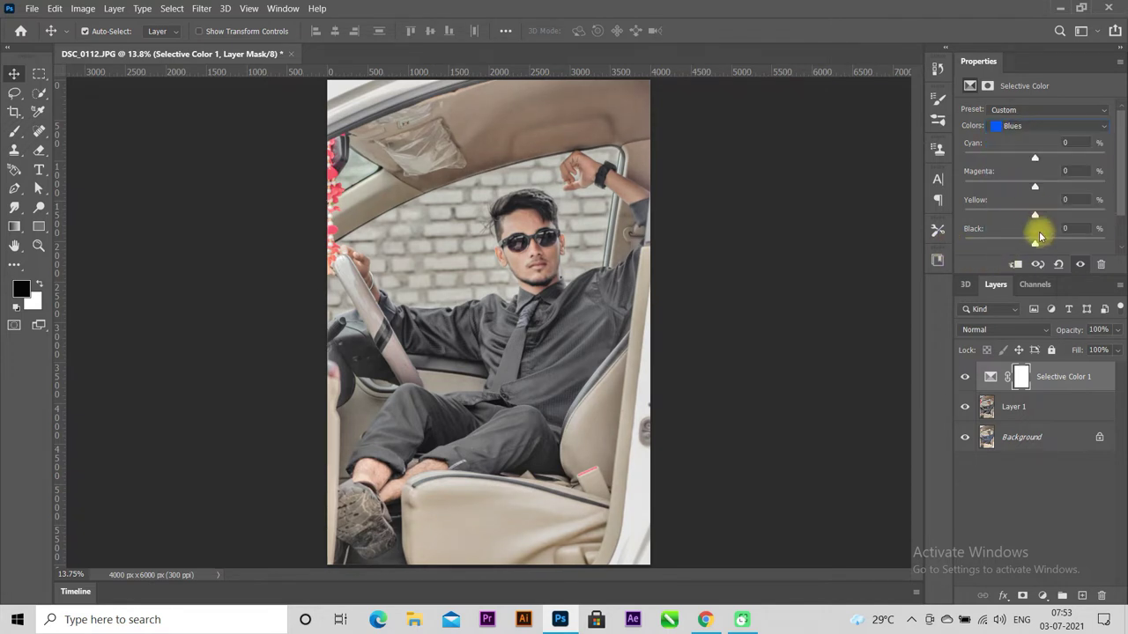
left_click_drag(1051, 243, 981, 244)
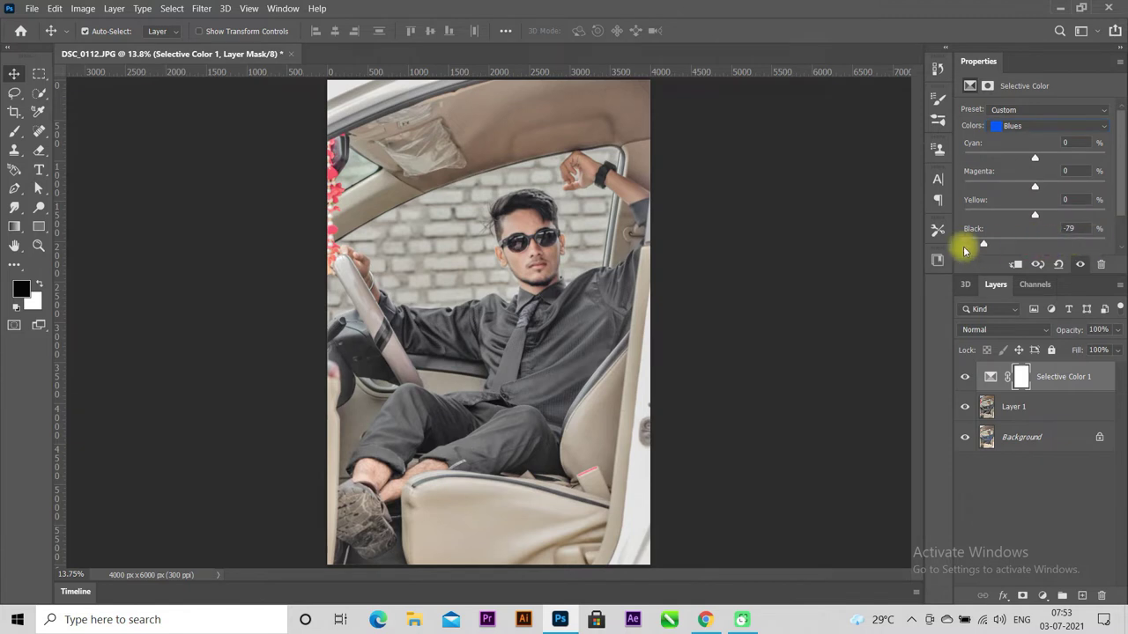
Add a little black to Blacks and +7% black to Neutrals.
left_click(1021, 125)
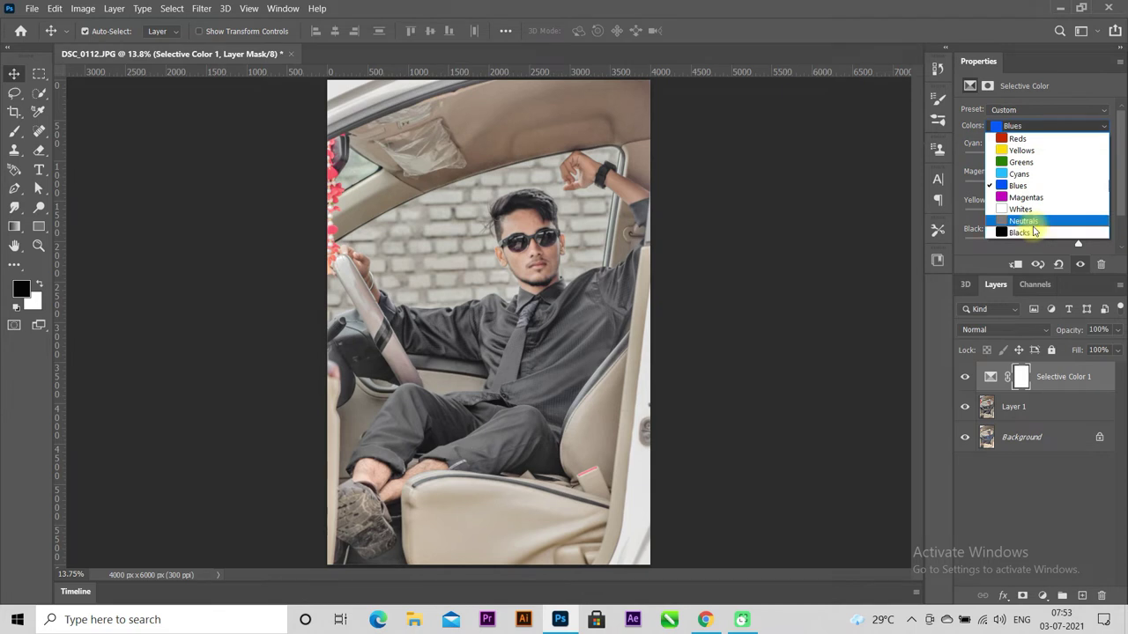
left_click(1035, 232)
left_click_drag(1036, 246, 1040, 247)
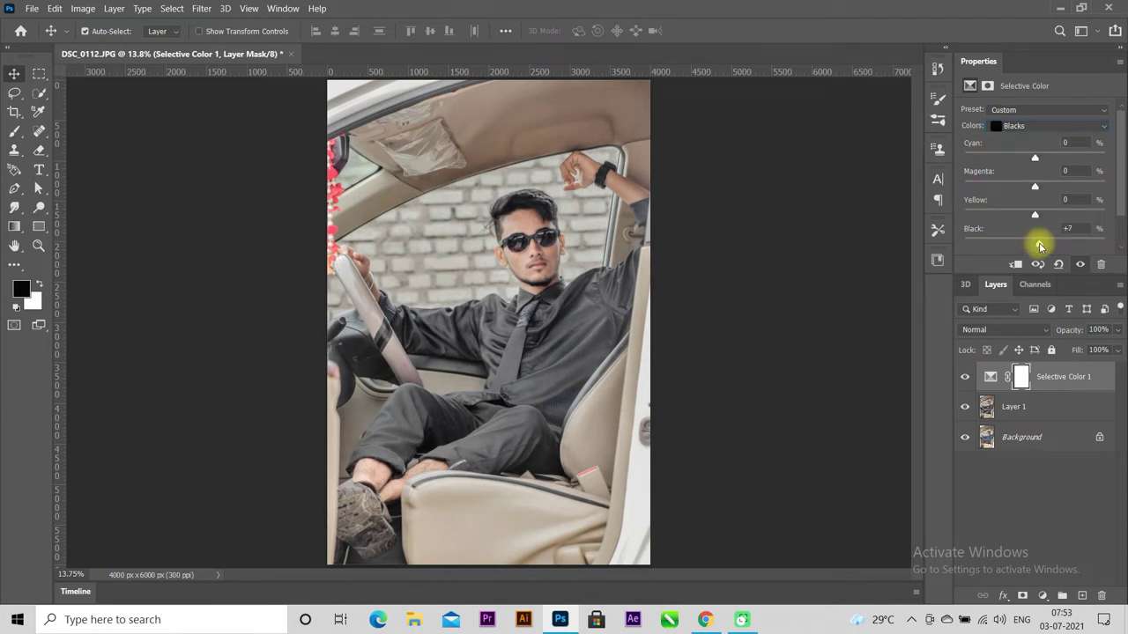
left_click(1019, 123)
left_click(1034, 231)
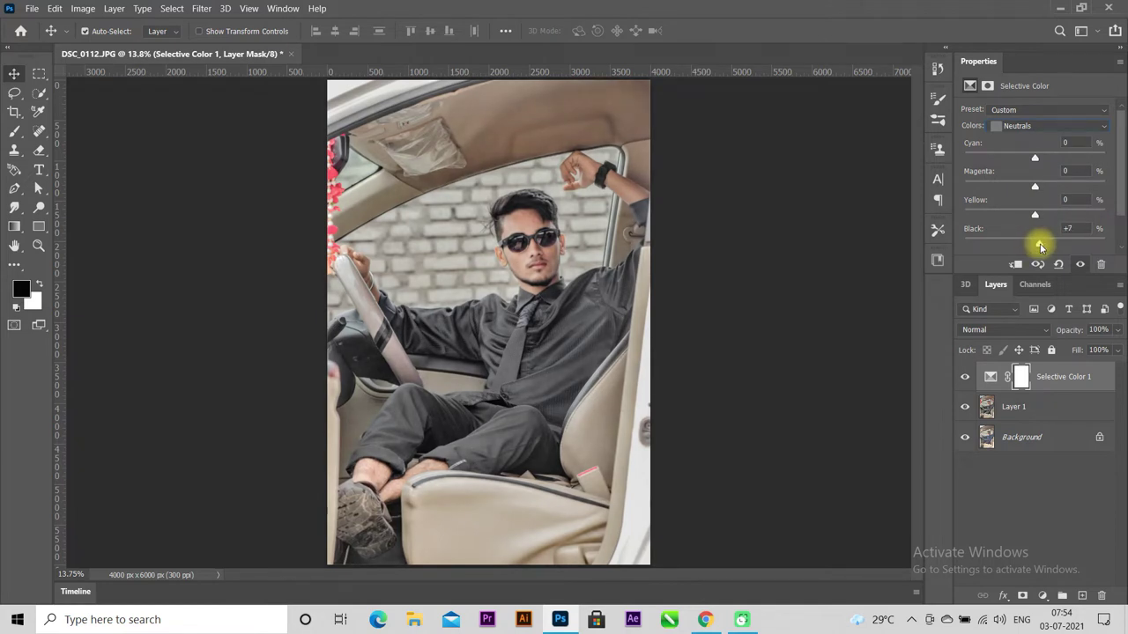
Compare with Selective Color 1 toggled, then stamp the visible image into merged Layer 2.
left_click(964, 377)
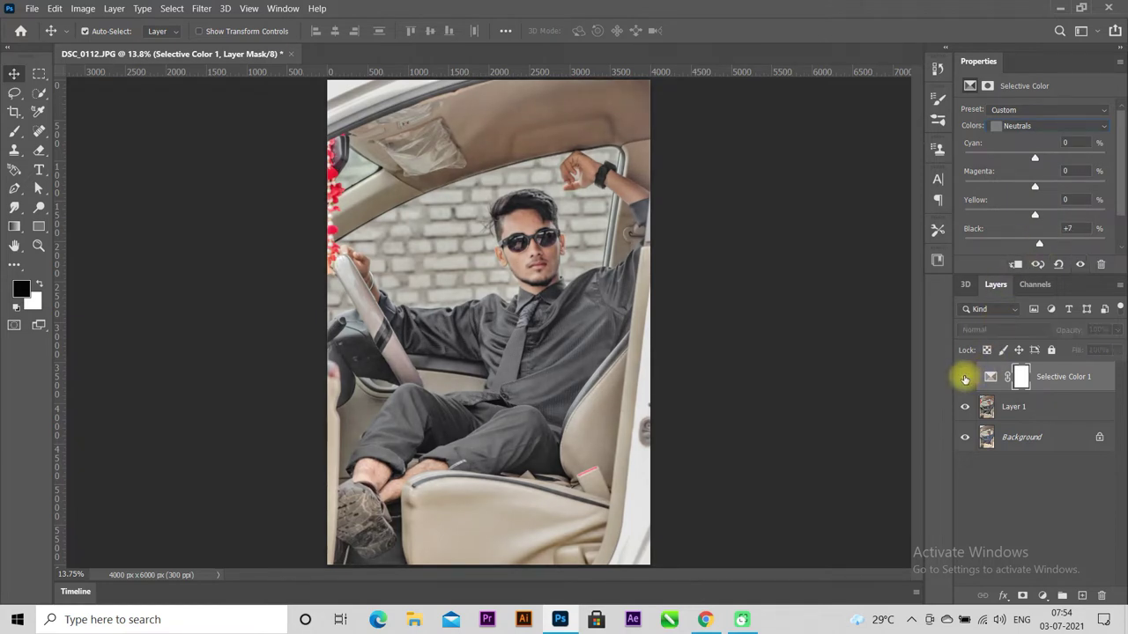
left_click(964, 379)
left_click(965, 378)
left_click(965, 377)
left_click(965, 377)
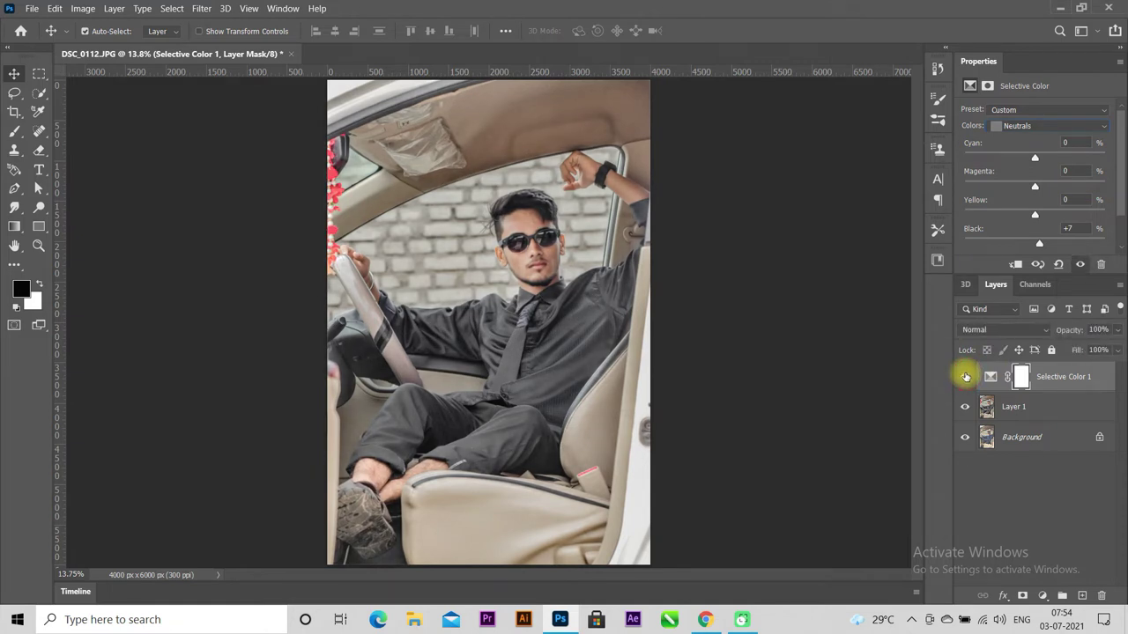
left_click(1041, 405)
left_click(1066, 372)
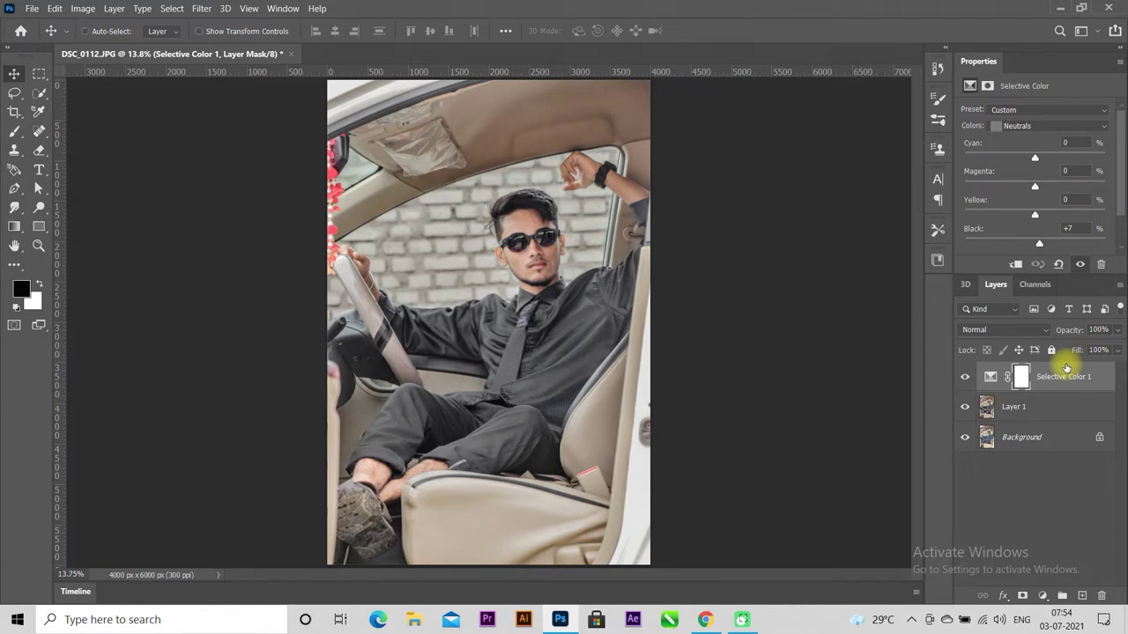
key("ctrl+shift+alt+n")
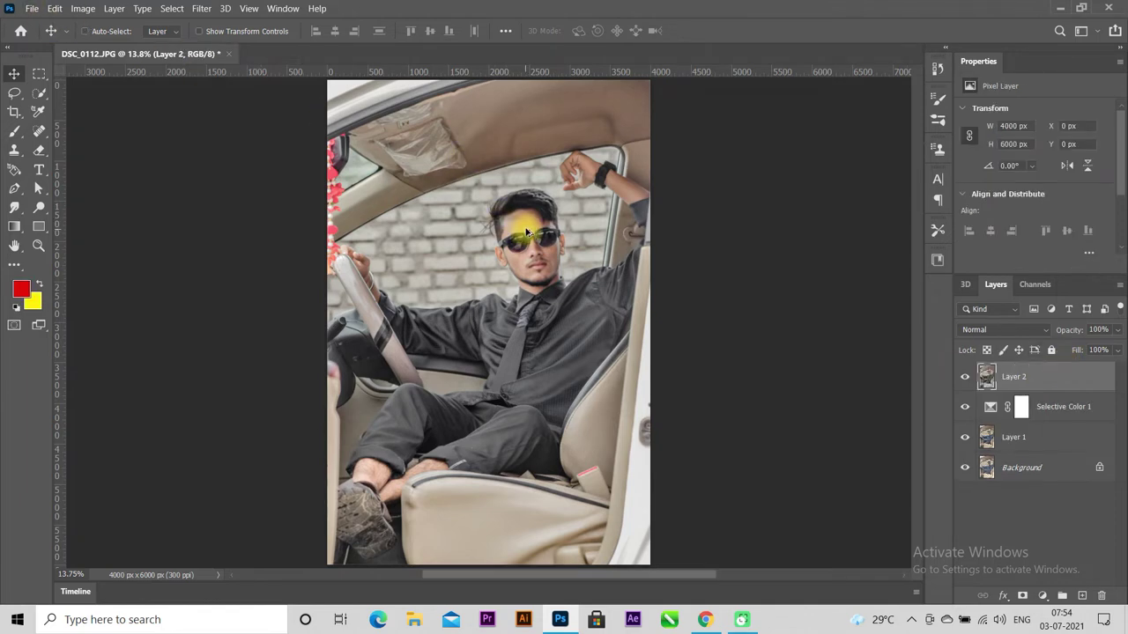
Zoom in and duplicate Layer 2 for skin retouching.
scroll(529, 236, "up", 2)
scroll(533, 236, "up", 2)
scroll(539, 238, "up", 4)
scroll(542, 238, "up", 2)
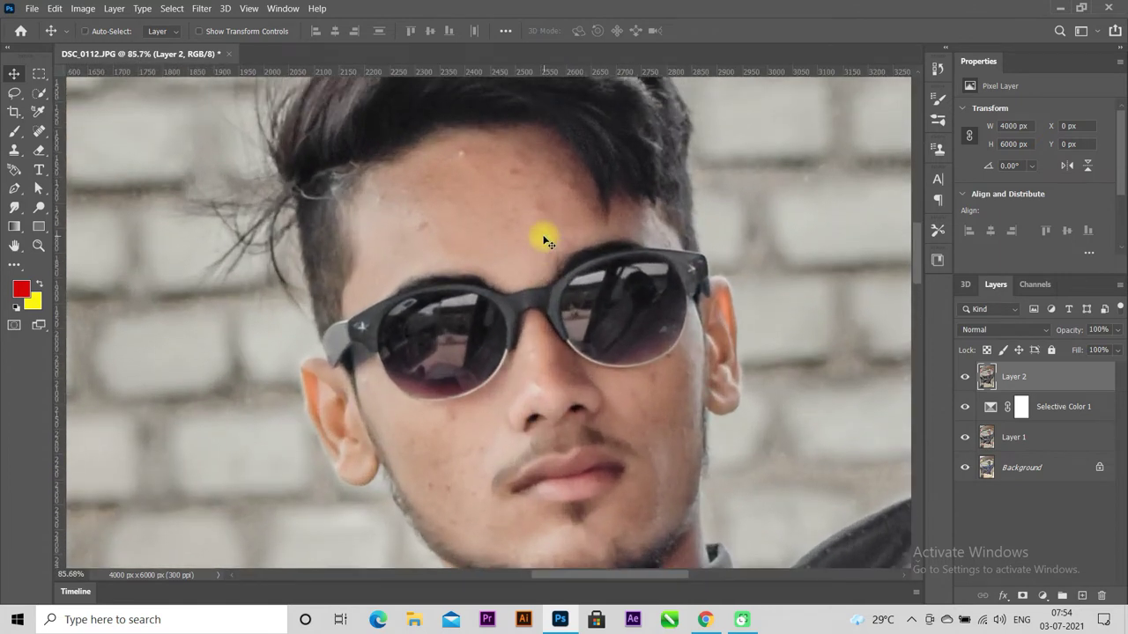
key("ctrl+j")
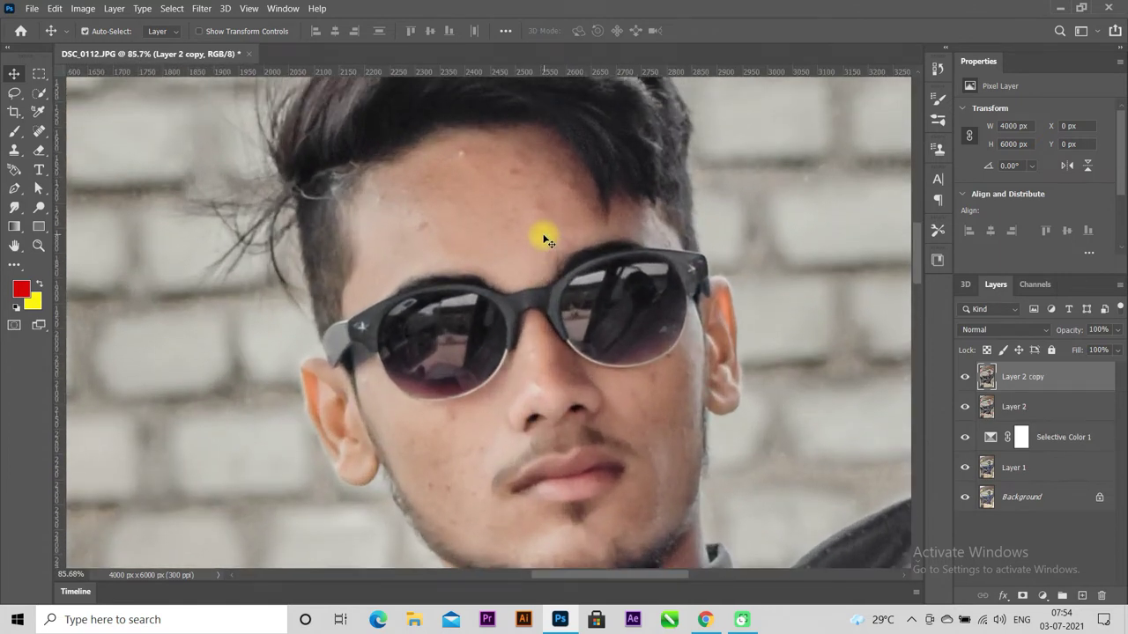
Heal forehead blemishes with the Spot Healing Brush, then duplicate the layer as Layer 2 copy 2.
left_click(39, 134)
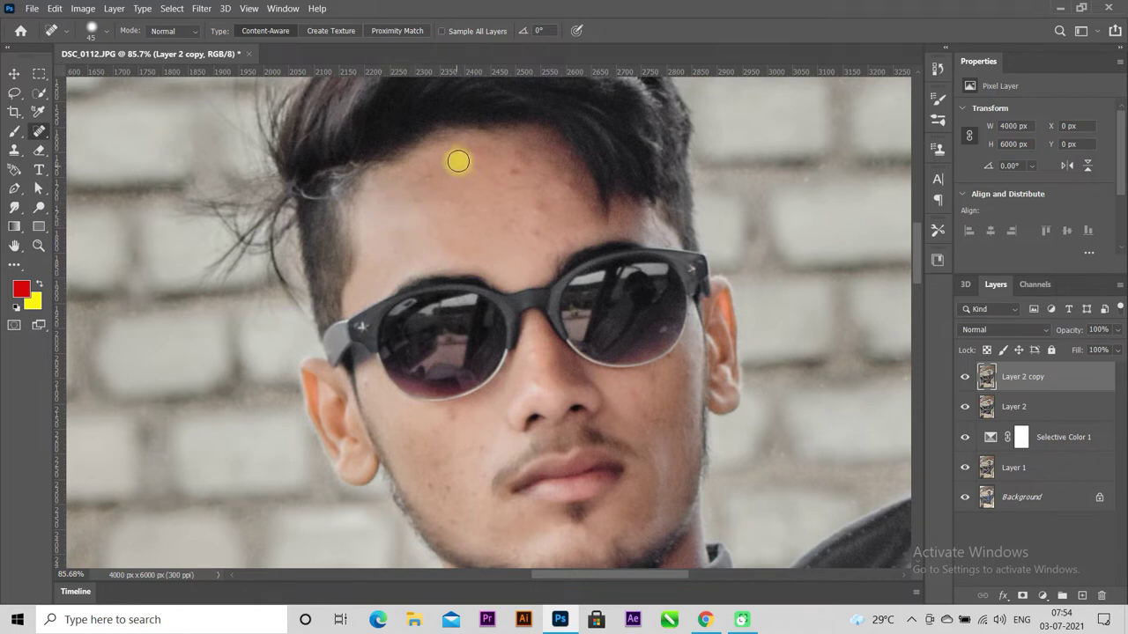
left_click(516, 170)
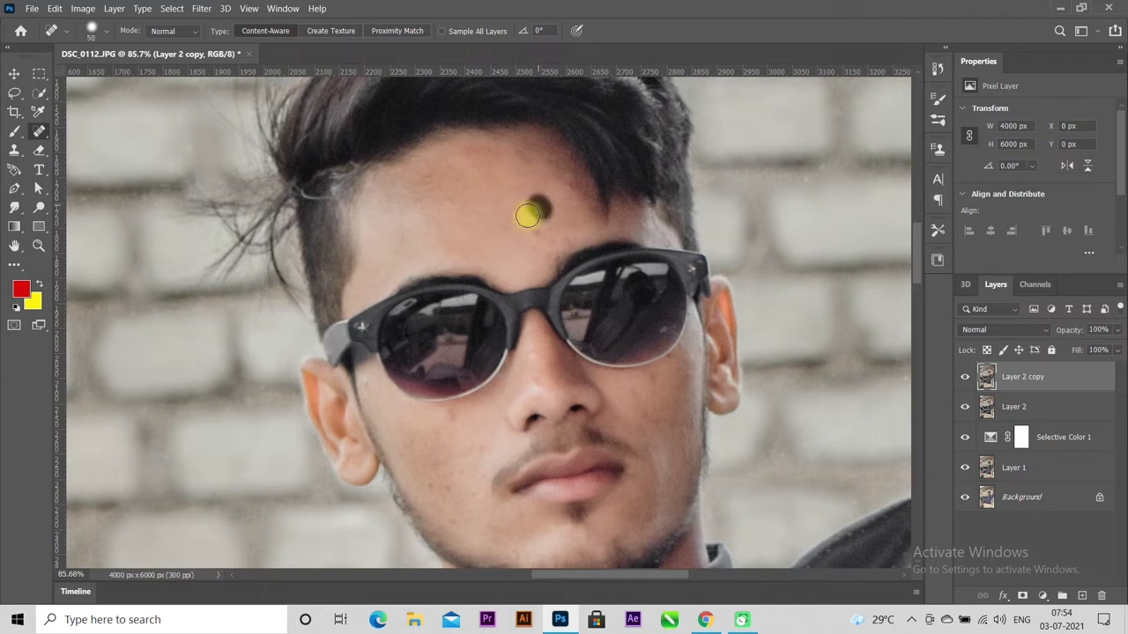
left_click(517, 156)
scroll(498, 234, "down", 1)
scroll(476, 274, "down", 2)
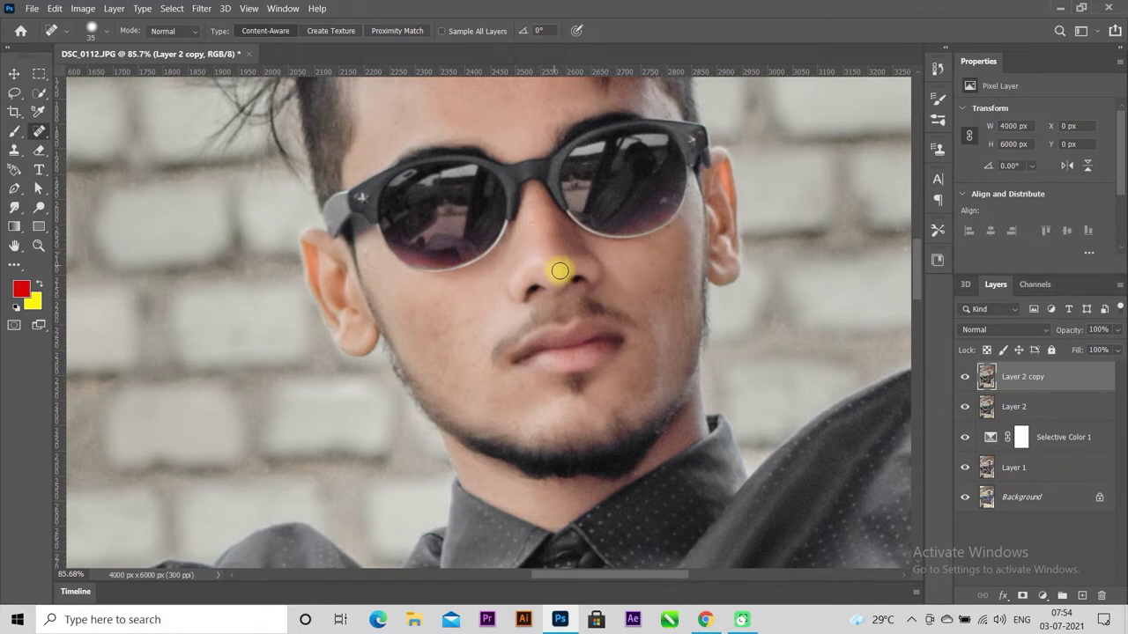
scroll(561, 273, "up", 2)
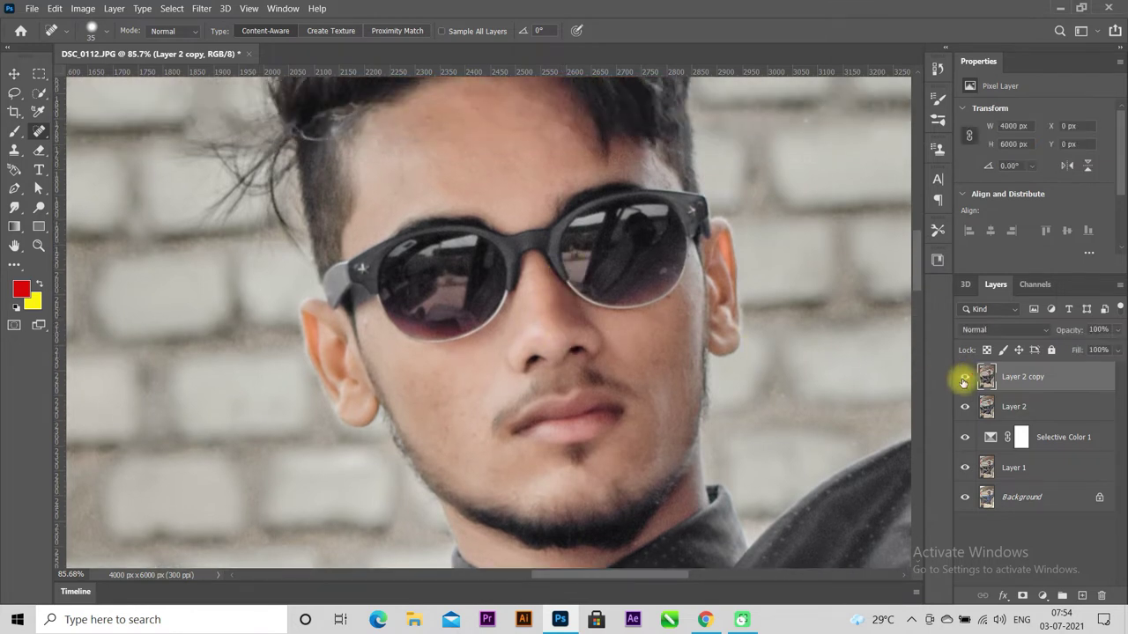
scroll(656, 407, "down", 2)
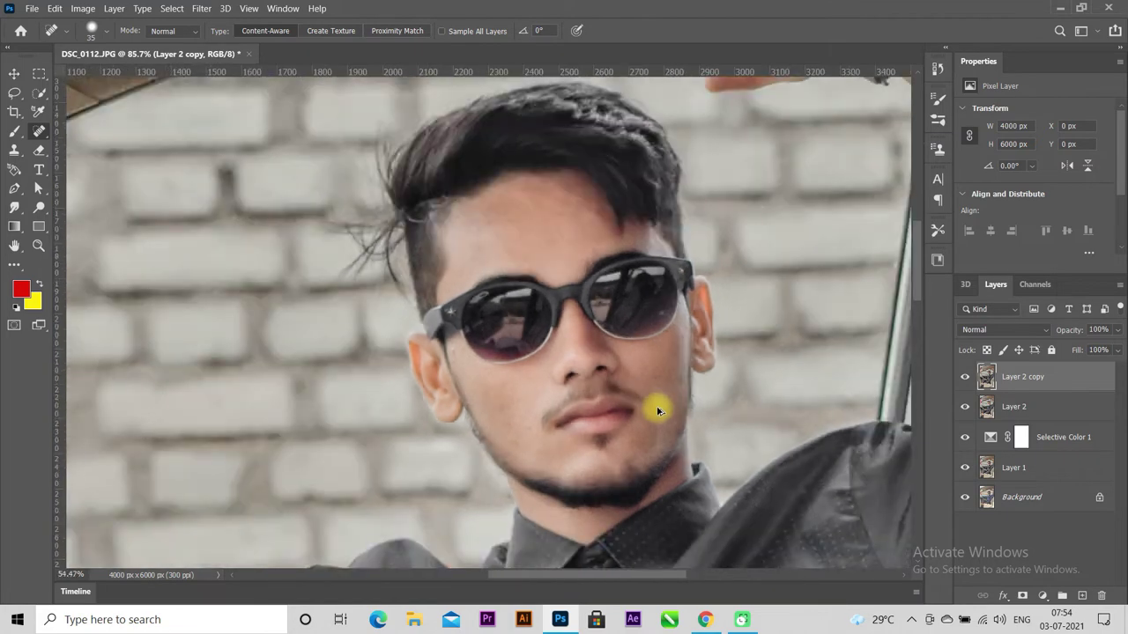
scroll(657, 407, "down", 3)
scroll(657, 407, "down", 2)
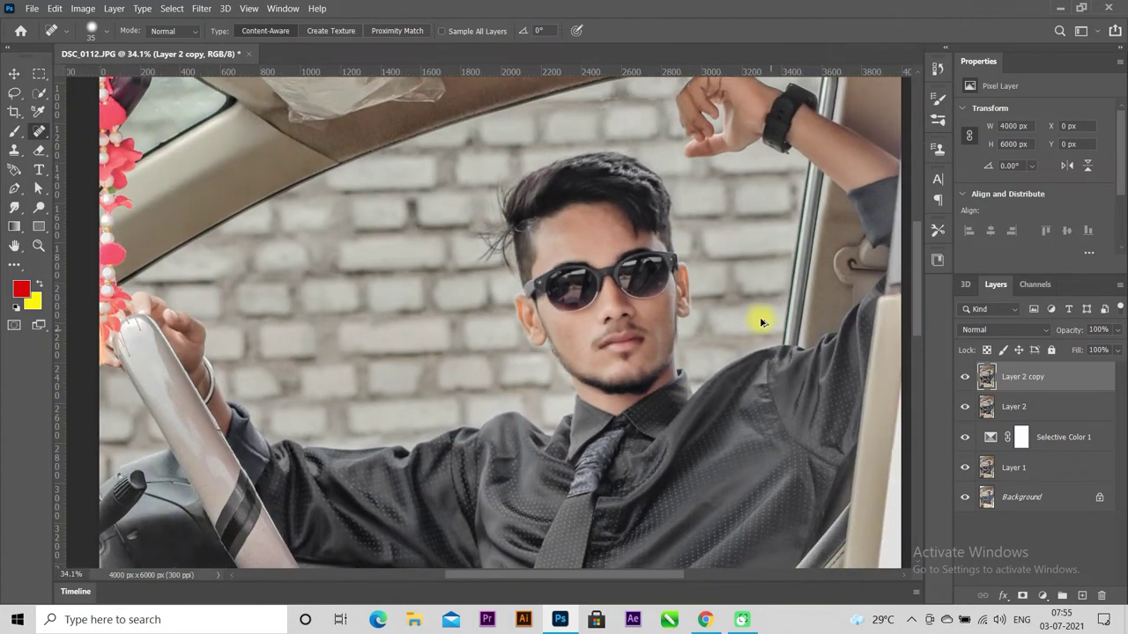
scroll(755, 319, "up", 2)
scroll(755, 320, "up", 1)
scroll(608, 356, "up", 1)
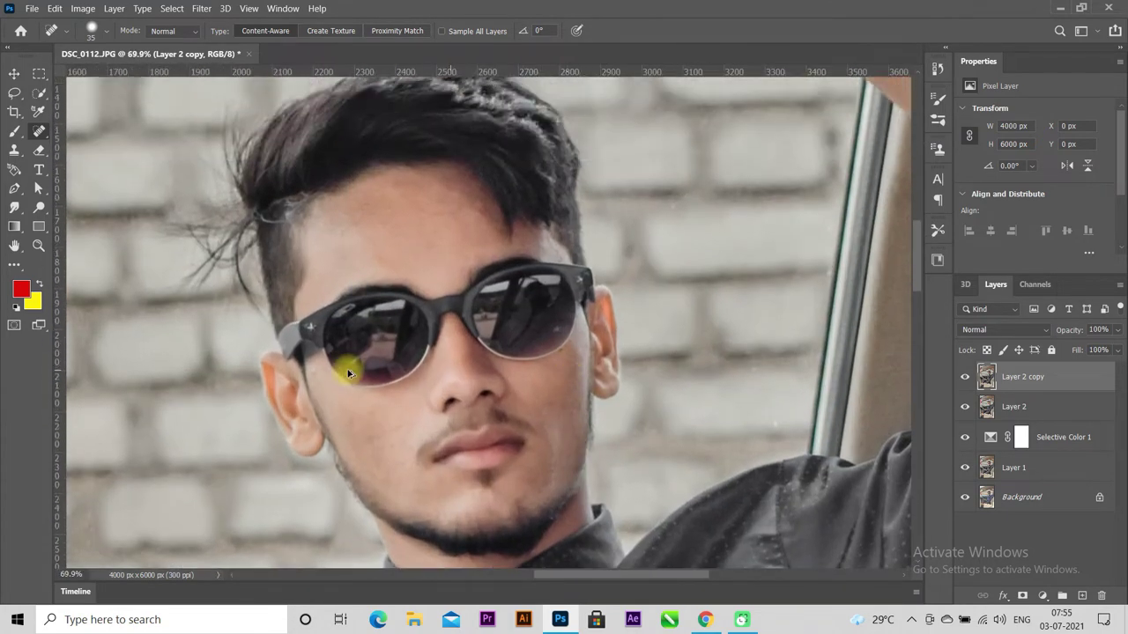
scroll(340, 367, "up", 2)
scroll(390, 372, "up", 1)
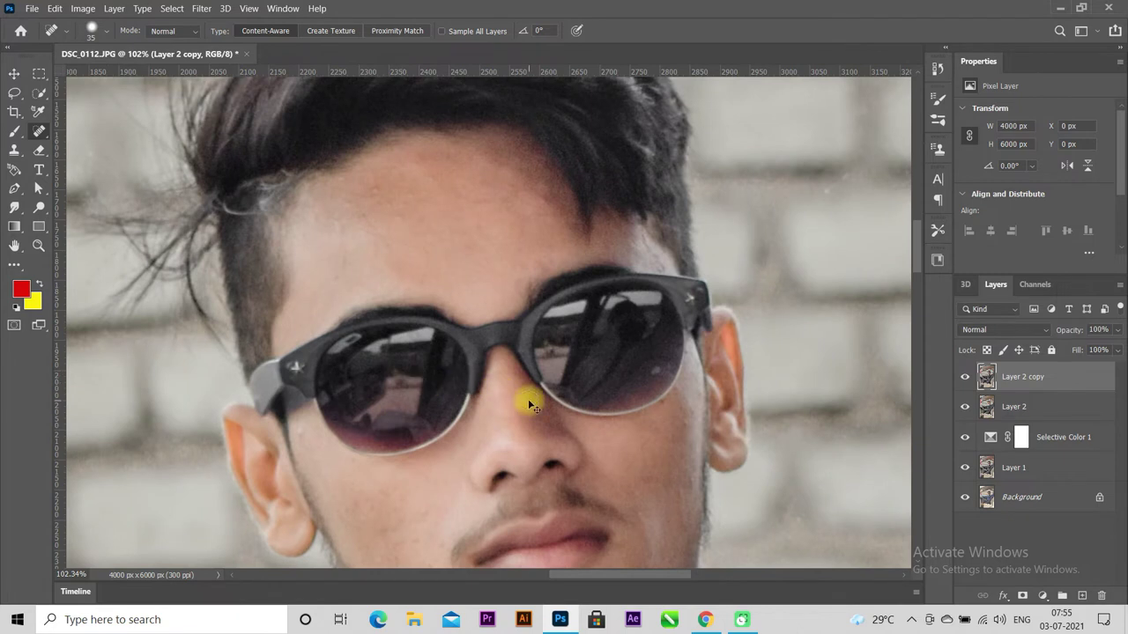
key("ctrl+j")
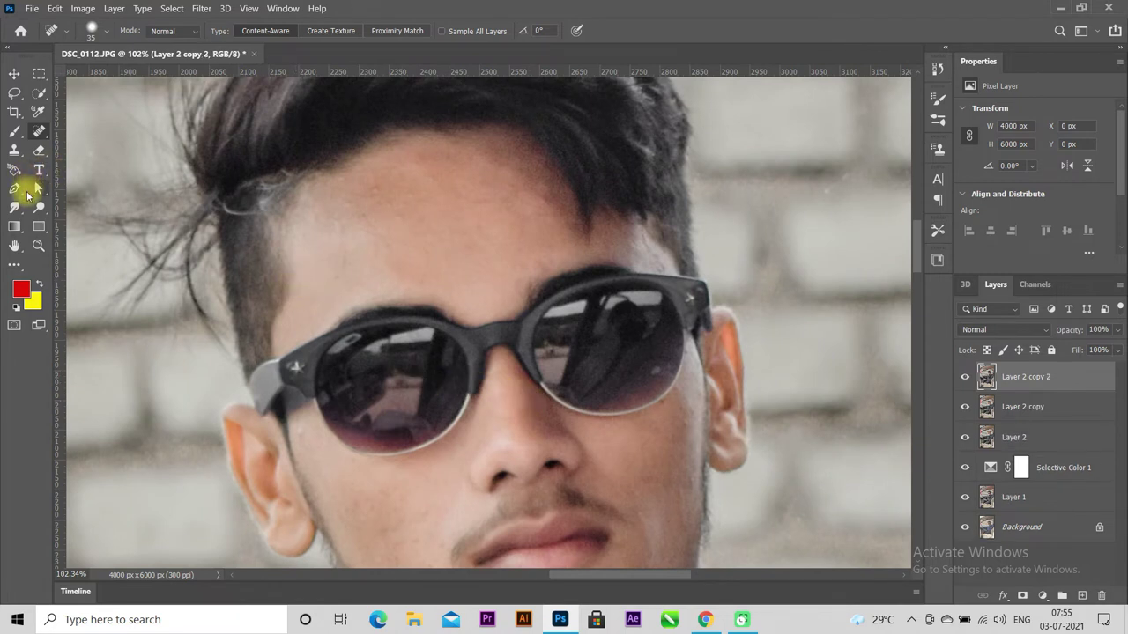
left_click(14, 131)
With an enlarged Mixer Brush, blend the skin on the left and central forehead.
left_click(68, 173)
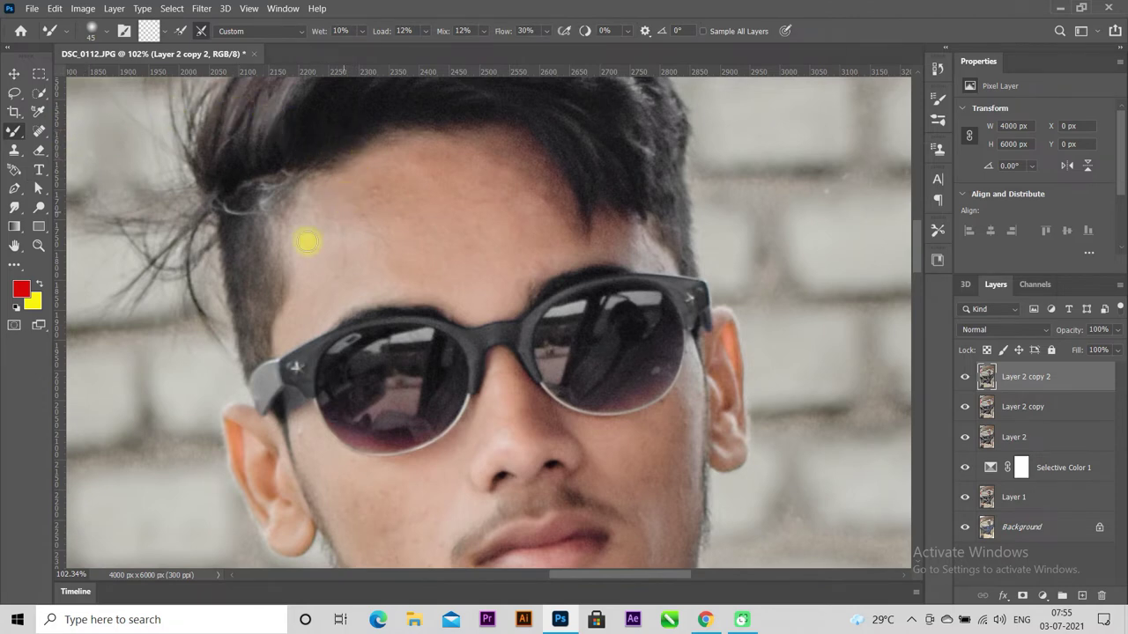
scroll(257, 246, "up", 3)
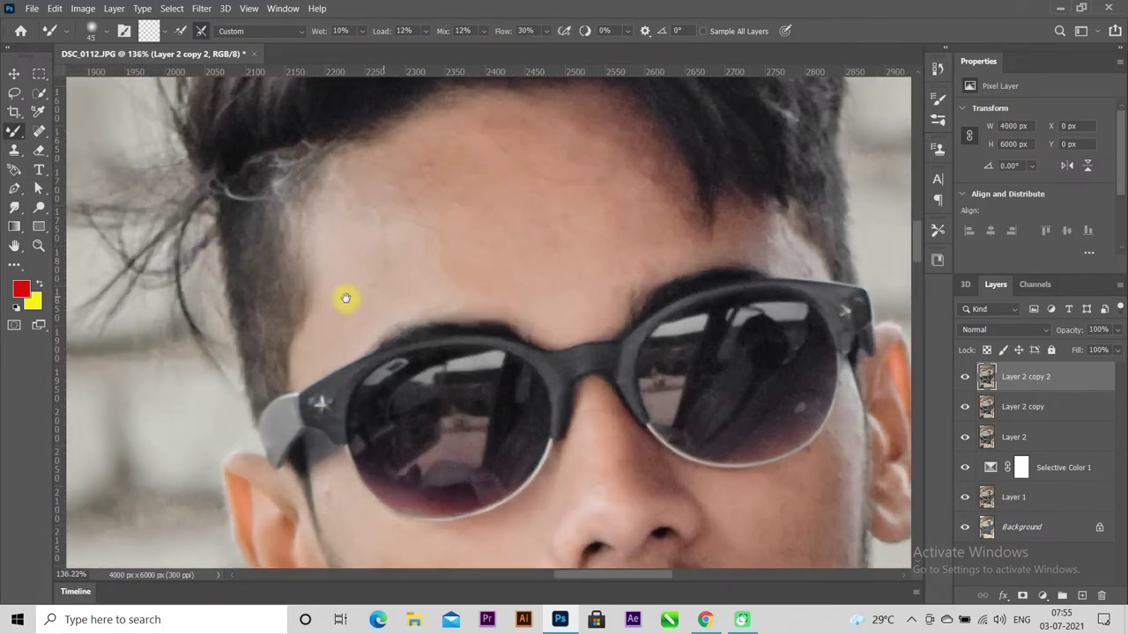
left_click_drag(346, 298, 415, 306)
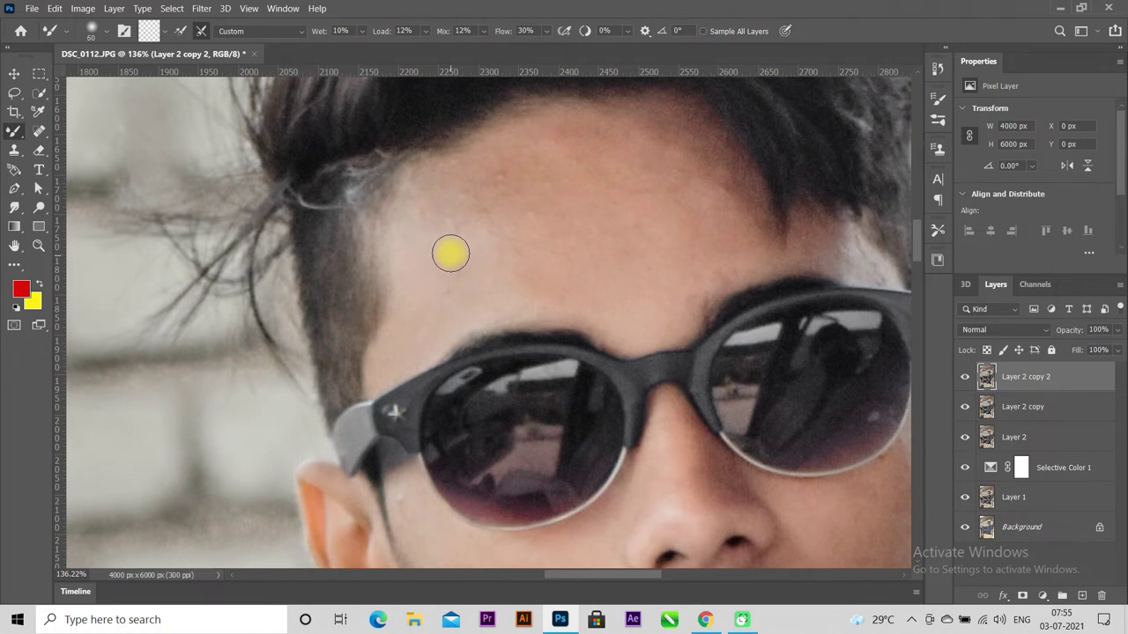
key("bracketright")
key("bracketright")
left_click_drag(429, 204, 422, 236)
left_click_drag(423, 309, 439, 260)
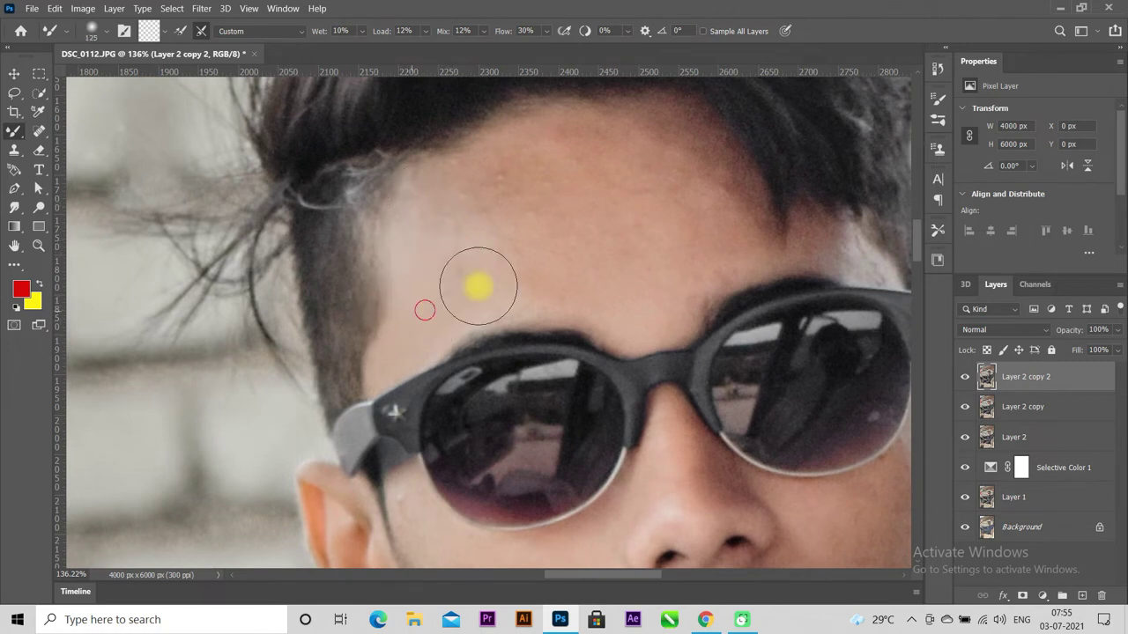
left_click_drag(450, 211, 583, 210)
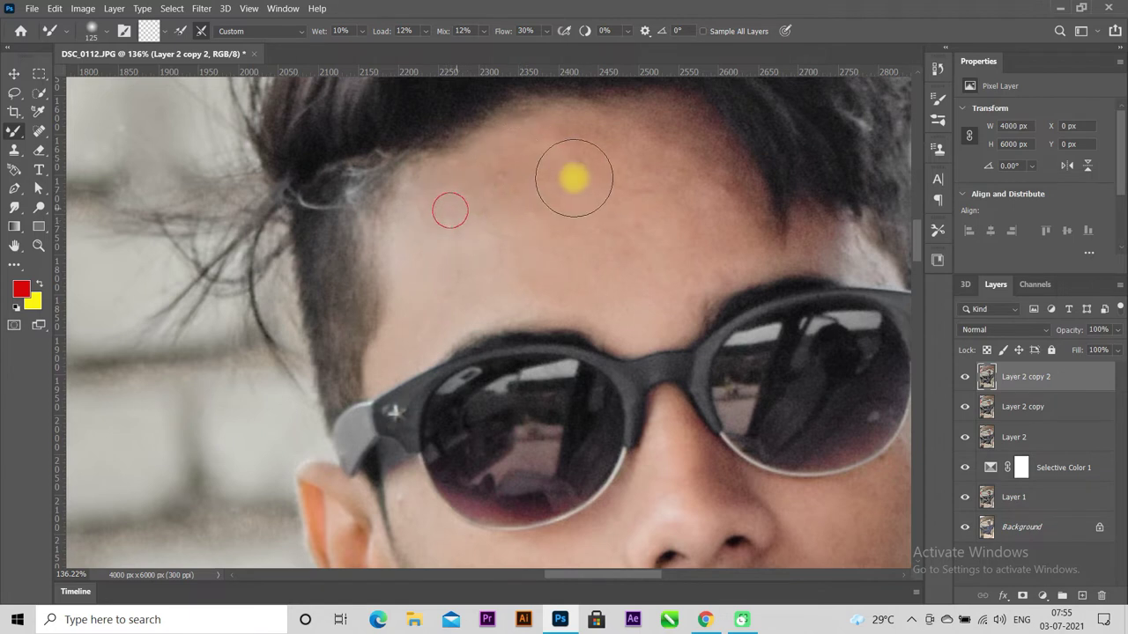
Blend the upper forehead, then soften the right hairline with a smaller brush.
left_click_drag(491, 186, 672, 158)
mouse_move(584, 168)
left_mouse_down()
mouse_move(638, 182)
mouse_move(616, 226)
left_mouse_up()
mouse_move(572, 217)
left_mouse_down()
mouse_move(573, 232)
mouse_move(514, 234)
left_mouse_up()
mouse_move(503, 182)
left_mouse_down()
mouse_move(468, 221)
mouse_move(433, 231)
left_mouse_up()
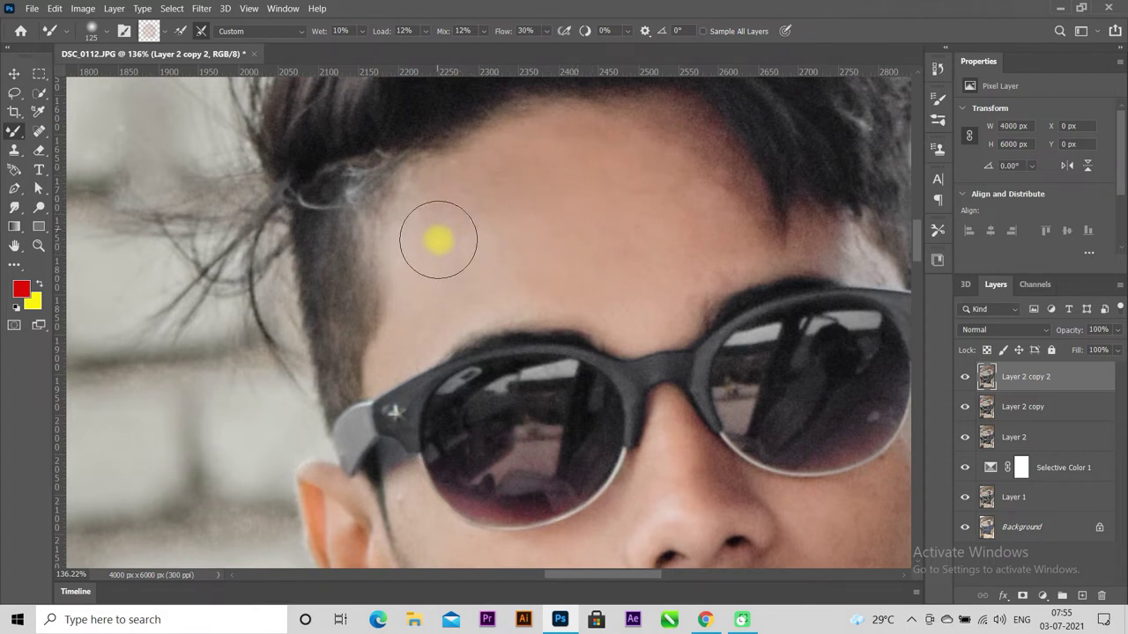
key("bracketleft")
key("bracketleft")
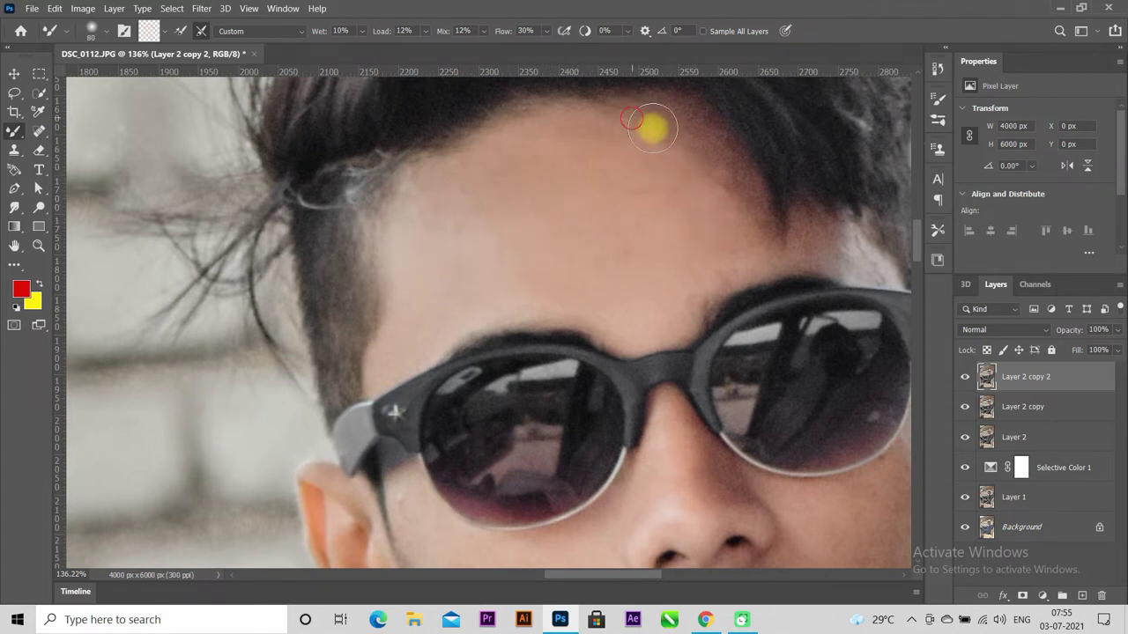
mouse_move(726, 169)
left_mouse_down()
mouse_move(773, 239)
mouse_move(722, 261)
mouse_move(801, 221)
mouse_move(882, 279)
mouse_move(801, 244)
mouse_move(712, 161)
mouse_move(667, 241)
mouse_move(665, 335)
mouse_move(468, 310)
left_mouse_up()
scroll(414, 343, "down", 2)
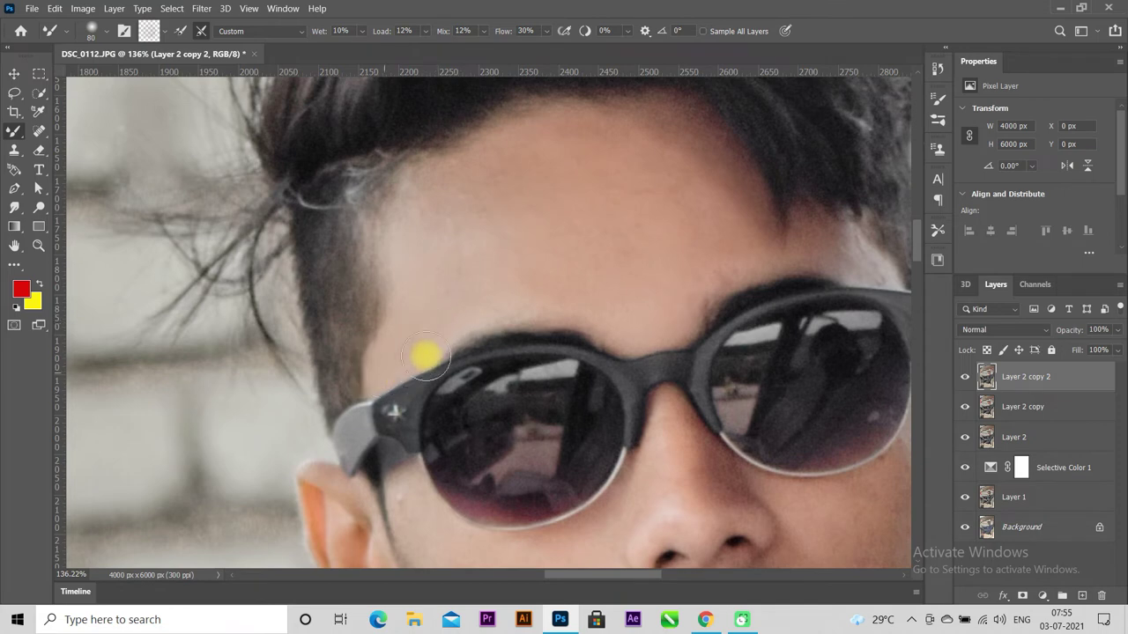
scroll(423, 352, "down", 3)
scroll(680, 437, "up", 3)
scroll(679, 437, "down", 2)
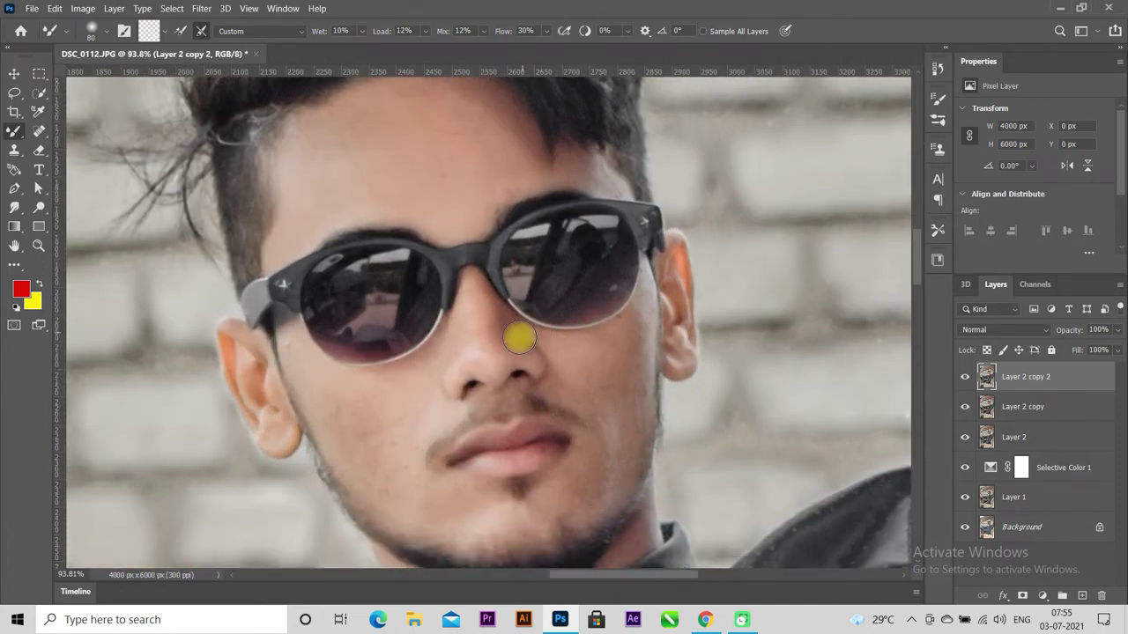
Blend the nose bridge, the cheek toward the jaw, and the chin with Mixer Brush strokes.
left_click_drag(473, 287, 485, 367)
mouse_move(468, 287)
left_mouse_down()
mouse_move(466, 335)
mouse_move(504, 343)
mouse_move(487, 314)
mouse_move(534, 352)
mouse_move(528, 327)
mouse_move(555, 352)
mouse_move(556, 382)
mouse_move(611, 382)
mouse_move(637, 443)
mouse_move(607, 345)
mouse_move(551, 343)
mouse_move(651, 308)
mouse_move(576, 344)
mouse_move(637, 305)
mouse_move(635, 370)
mouse_move(637, 345)
mouse_move(579, 372)
mouse_move(614, 425)
mouse_move(604, 511)
mouse_move(622, 455)
mouse_move(594, 446)
mouse_move(541, 514)
mouse_move(543, 533)
mouse_move(588, 515)
left_mouse_up()
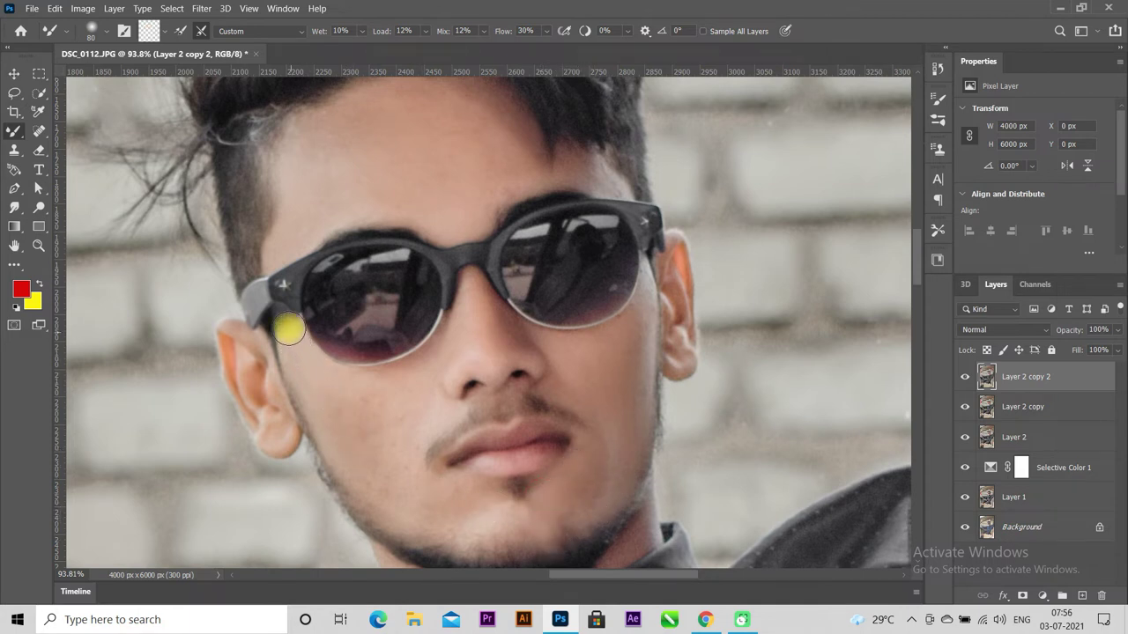
mouse_move(285, 347)
left_mouse_down()
mouse_move(291, 335)
mouse_move(318, 397)
mouse_move(362, 438)
mouse_move(308, 360)
mouse_move(324, 398)
mouse_move(421, 371)
left_mouse_up()
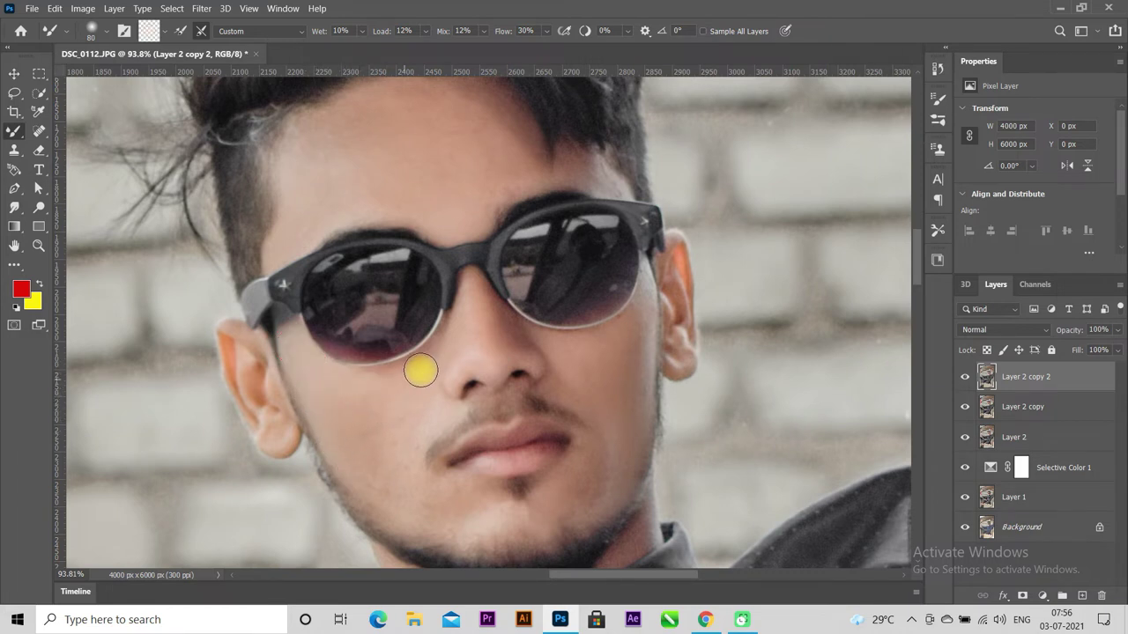
mouse_move(396, 466)
left_mouse_down()
mouse_move(405, 473)
mouse_move(386, 483)
mouse_move(423, 491)
mouse_move(430, 515)
left_mouse_up()
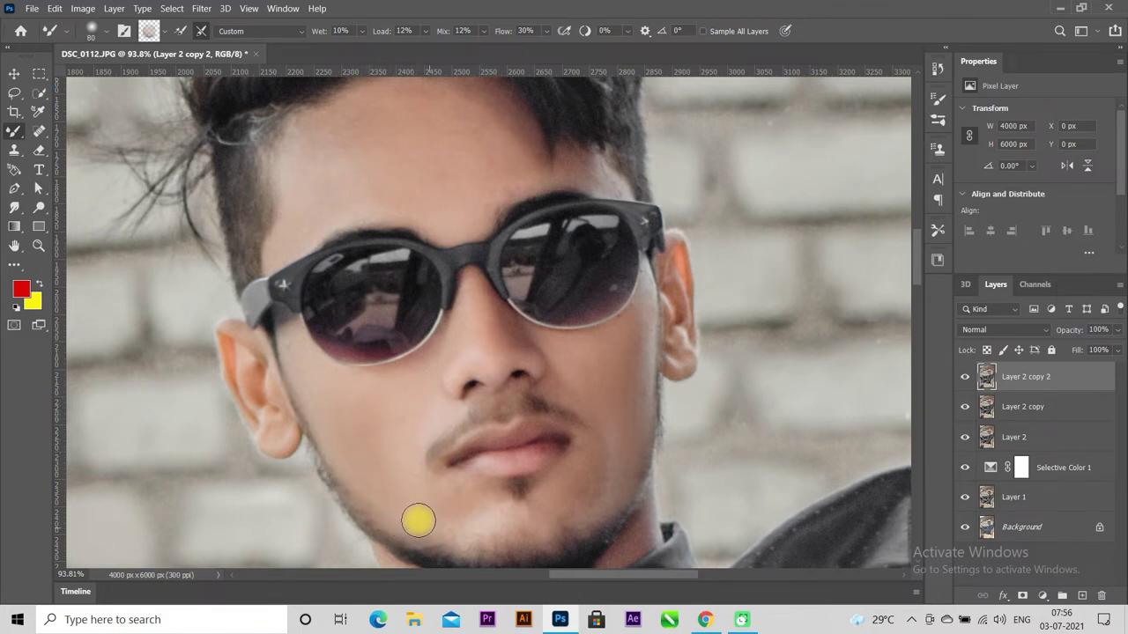
mouse_move(428, 513)
left_mouse_down()
mouse_move(461, 496)
mouse_move(505, 516)
mouse_move(565, 506)
mouse_move(584, 448)
mouse_move(543, 485)
mouse_move(596, 456)
mouse_move(506, 448)
left_mouse_up()
scroll(511, 433, "down", 2)
Blend the skin down the cheek with the Mixer Brush.
scroll(513, 428, "up", 1)
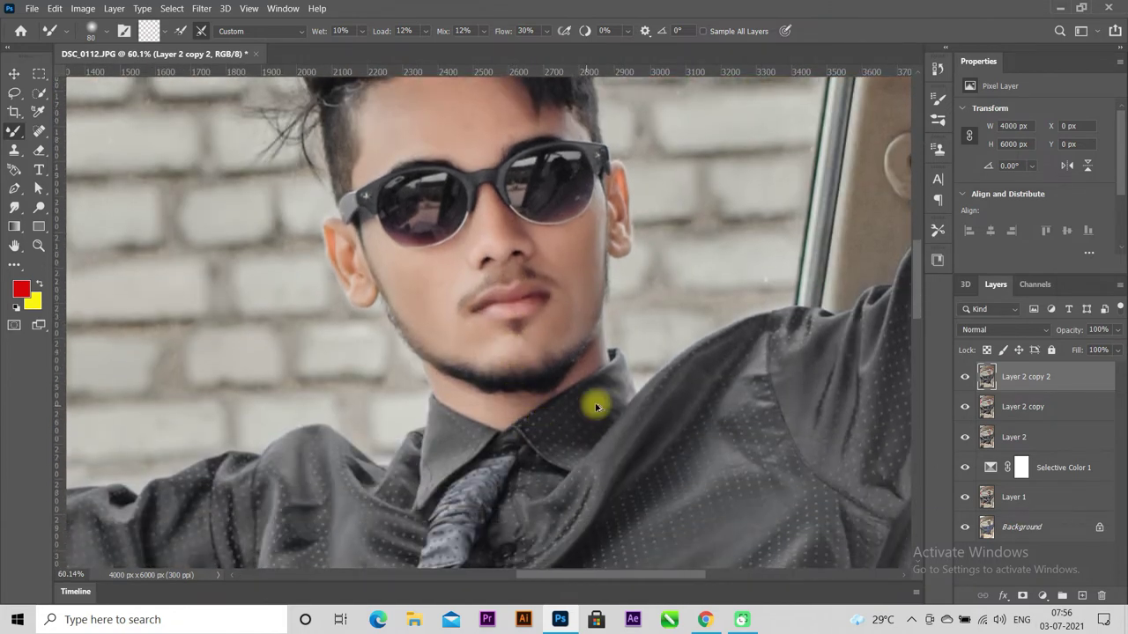
scroll(581, 387, "up", 1)
mouse_move(553, 267)
left_mouse_down()
mouse_move(562, 296)
mouse_move(563, 264)
mouse_move(569, 282)
mouse_move(543, 314)
mouse_move(504, 312)
left_mouse_up()
scroll(504, 312, "up", 1)
scroll(504, 312, "up", 1)
scroll(505, 313, "up", 1)
scroll(493, 321, "down", 2)
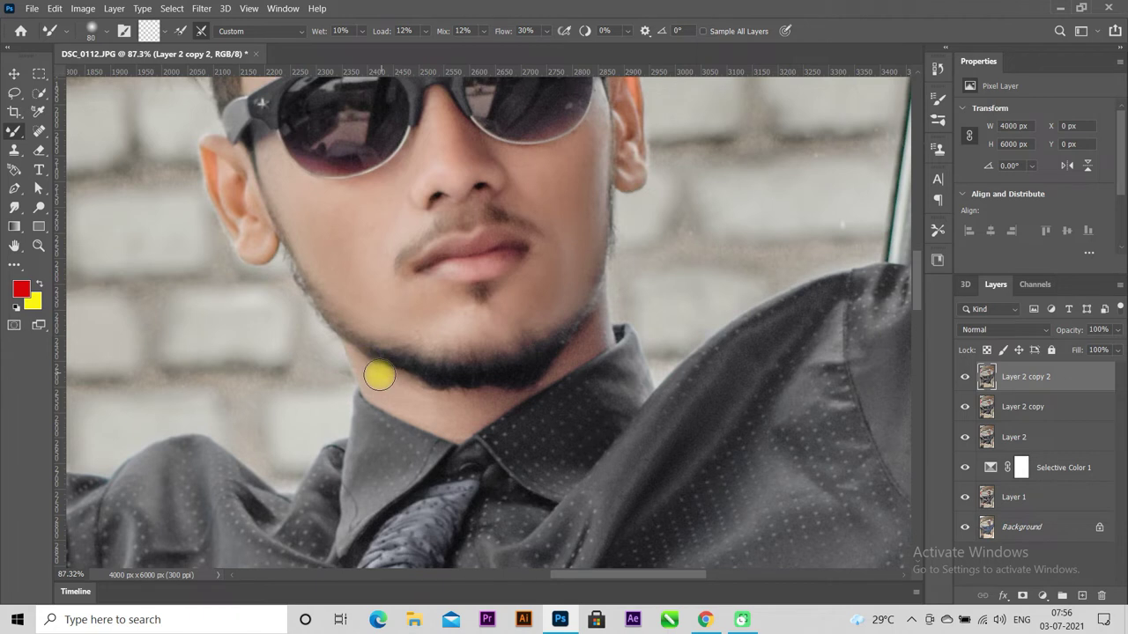
Smooth the jaw edge near the collar and the neck edge, then zoom out.
left_click_drag(440, 413, 396, 396)
left_click_drag(459, 434, 440, 401)
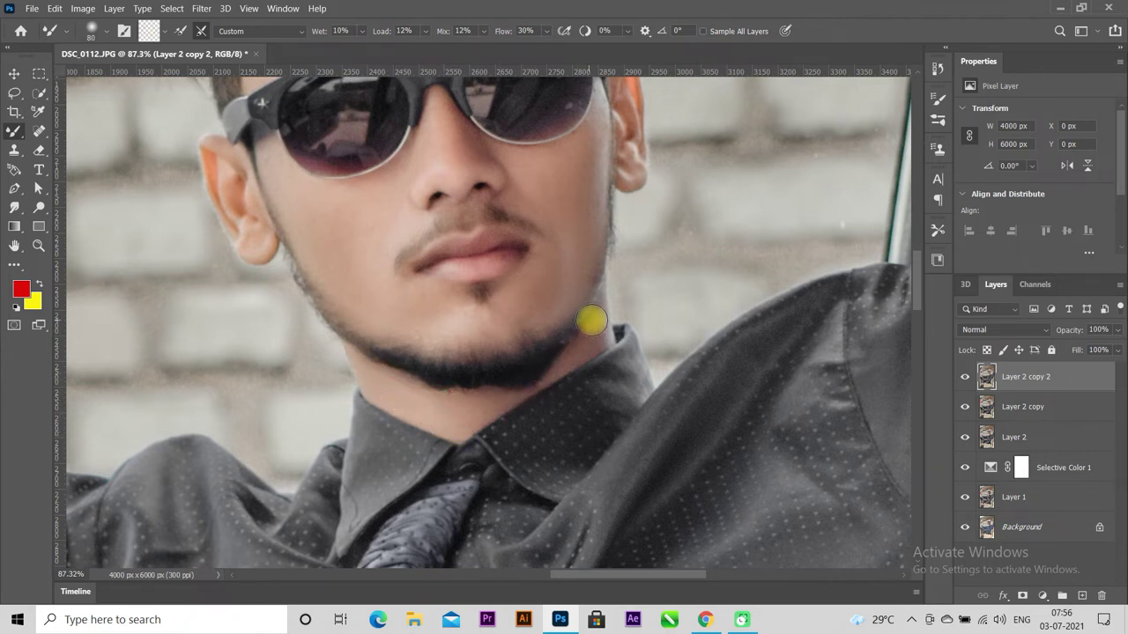
left_click_drag(596, 319, 574, 358)
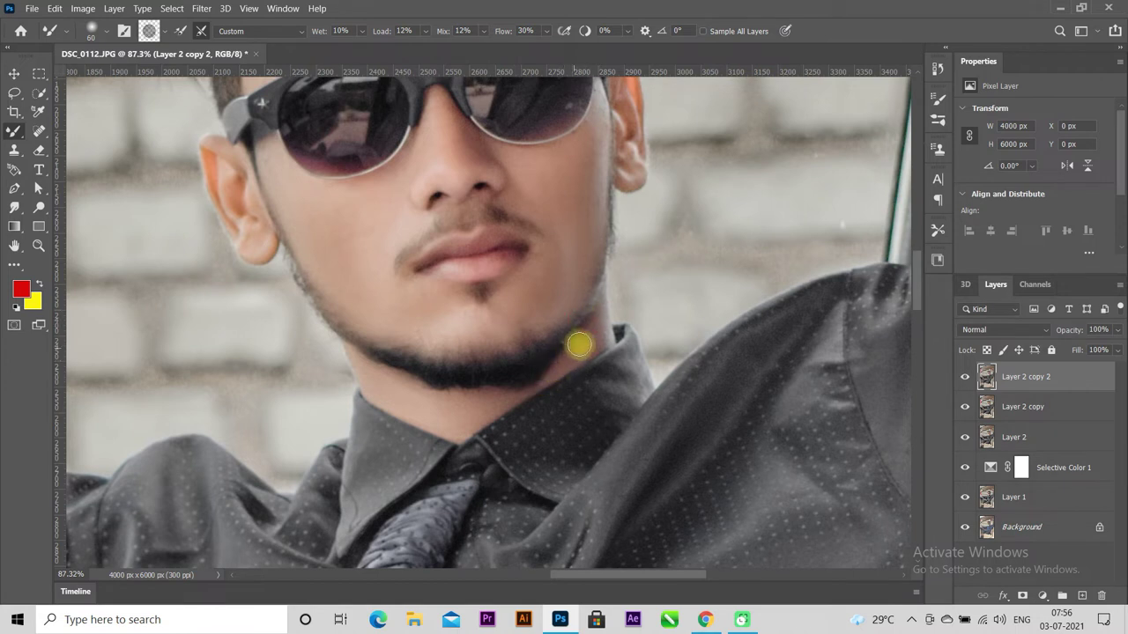
left_click_drag(573, 358, 599, 294)
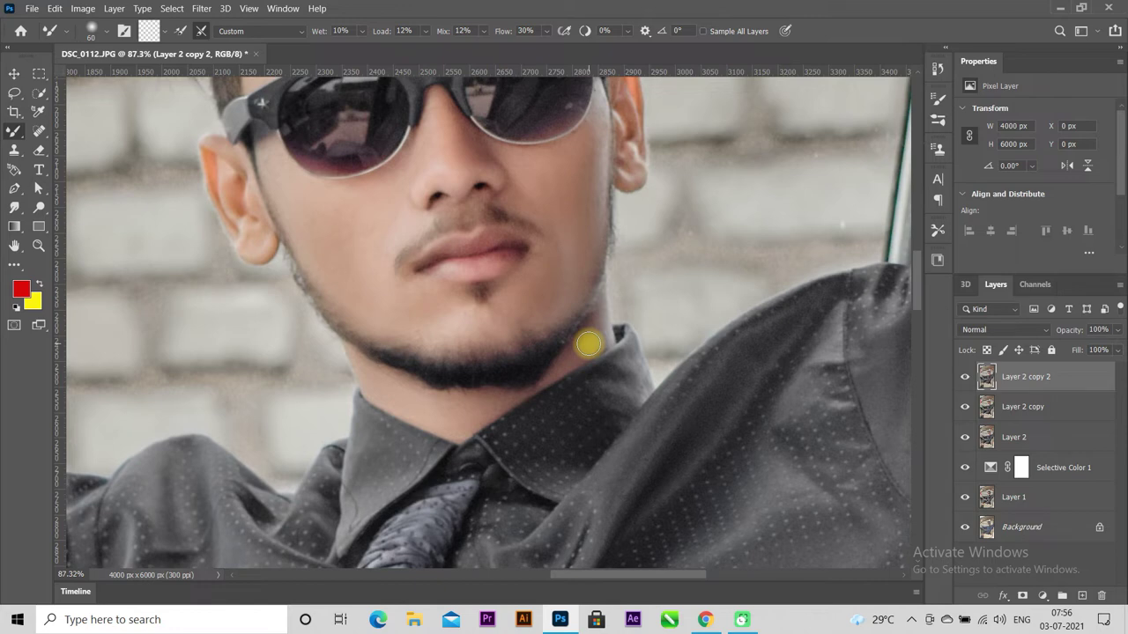
scroll(580, 344, "down", 2)
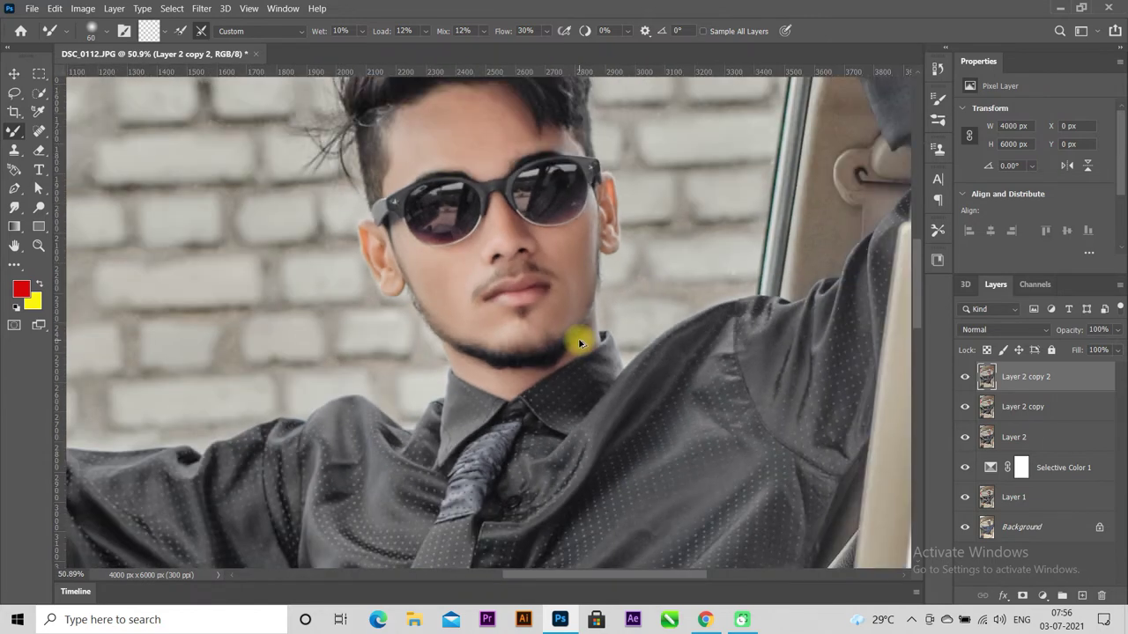
scroll(579, 344, "down", 2)
scroll(580, 342, "down", 1)
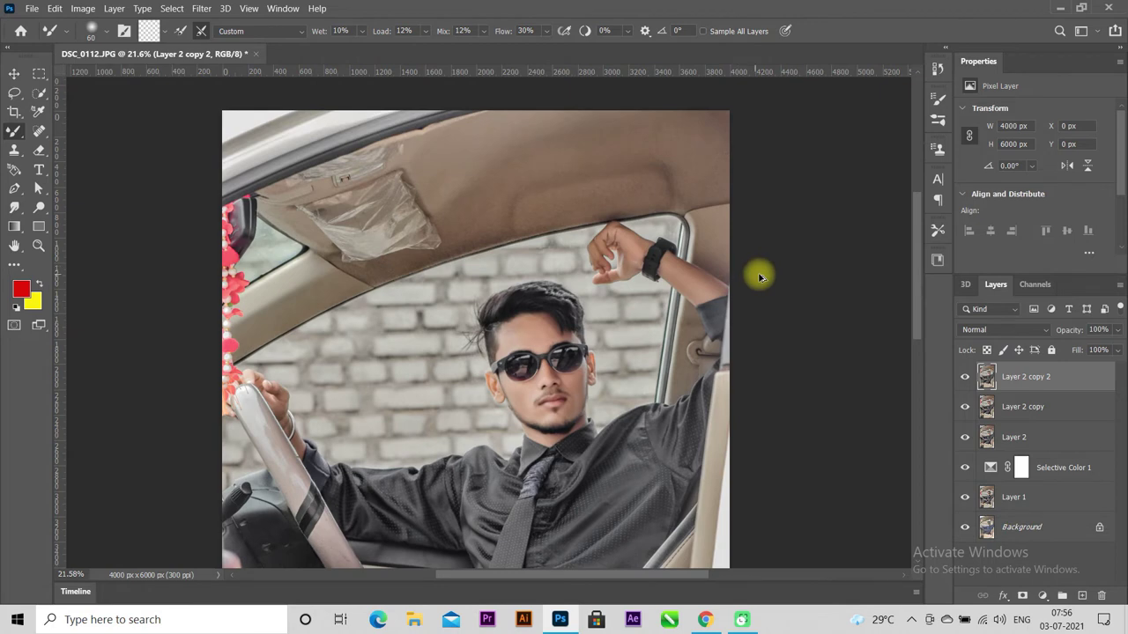
Zoom in on the raised arm and enlarge the Mixer Brush to size 100.
scroll(756, 274, "up", 2)
scroll(749, 282, "up", 2)
scroll(529, 326, "up", 2)
scroll(594, 344, "up", 1)
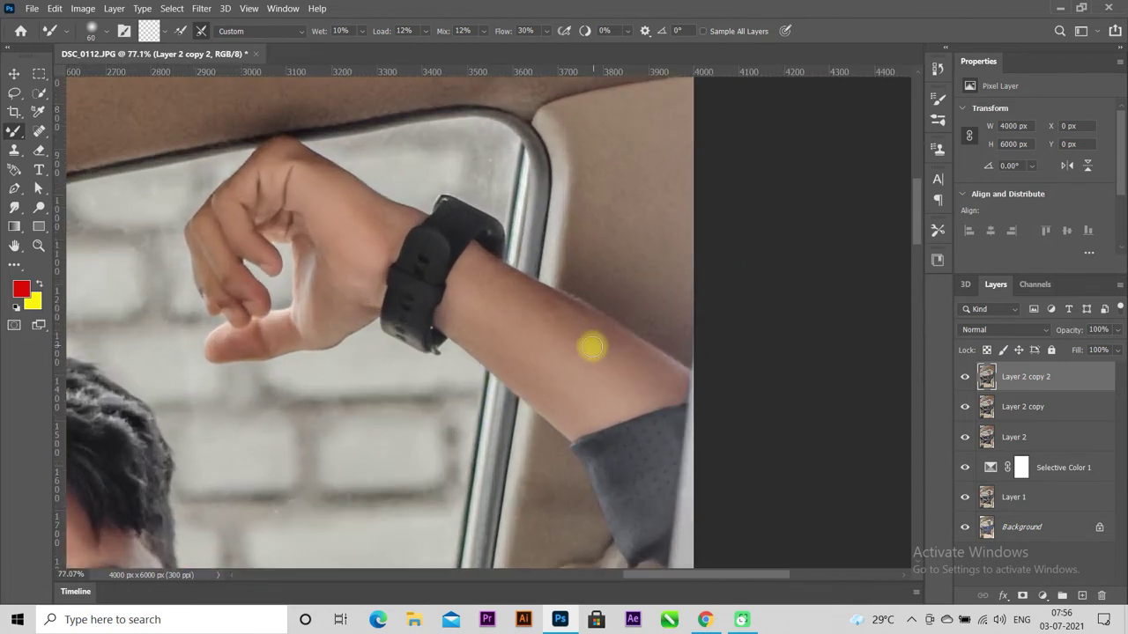
scroll(614, 390, "up", 1)
scroll(564, 382, "up", 2)
scroll(510, 363, "up", 1)
key("bracketright")
key("bracketright")
key("bracketright")
Smooth the skin of the forearm, wrist and fingers on Layer 2 copy 2.
mouse_move(418, 307)
left_mouse_down()
mouse_move(566, 437)
mouse_move(573, 420)
mouse_move(660, 390)
mouse_move(681, 401)
mouse_move(614, 334)
mouse_move(586, 322)
mouse_move(650, 370)
mouse_move(510, 286)
mouse_move(614, 382)
mouse_move(578, 371)
left_mouse_up()
mouse_move(443, 274)
left_mouse_down()
mouse_move(440, 262)
mouse_move(426, 304)
mouse_move(450, 247)
mouse_move(539, 304)
mouse_move(449, 259)
mouse_move(408, 322)
mouse_move(516, 378)
mouse_move(548, 423)
mouse_move(523, 335)
mouse_move(461, 259)
mouse_move(599, 323)
mouse_move(690, 392)
mouse_move(432, 282)
mouse_move(428, 262)
mouse_move(410, 321)
mouse_move(390, 297)
mouse_move(402, 320)
mouse_move(534, 396)
mouse_move(649, 380)
mouse_move(486, 222)
mouse_move(478, 176)
mouse_move(415, 252)
mouse_move(446, 232)
mouse_move(564, 245)
mouse_move(589, 317)
mouse_move(617, 259)
mouse_move(564, 291)
mouse_move(576, 345)
mouse_move(510, 335)
mouse_move(511, 365)
mouse_move(536, 343)
mouse_move(576, 337)
mouse_move(598, 361)
mouse_move(448, 410)
mouse_move(426, 397)
left_mouse_up()
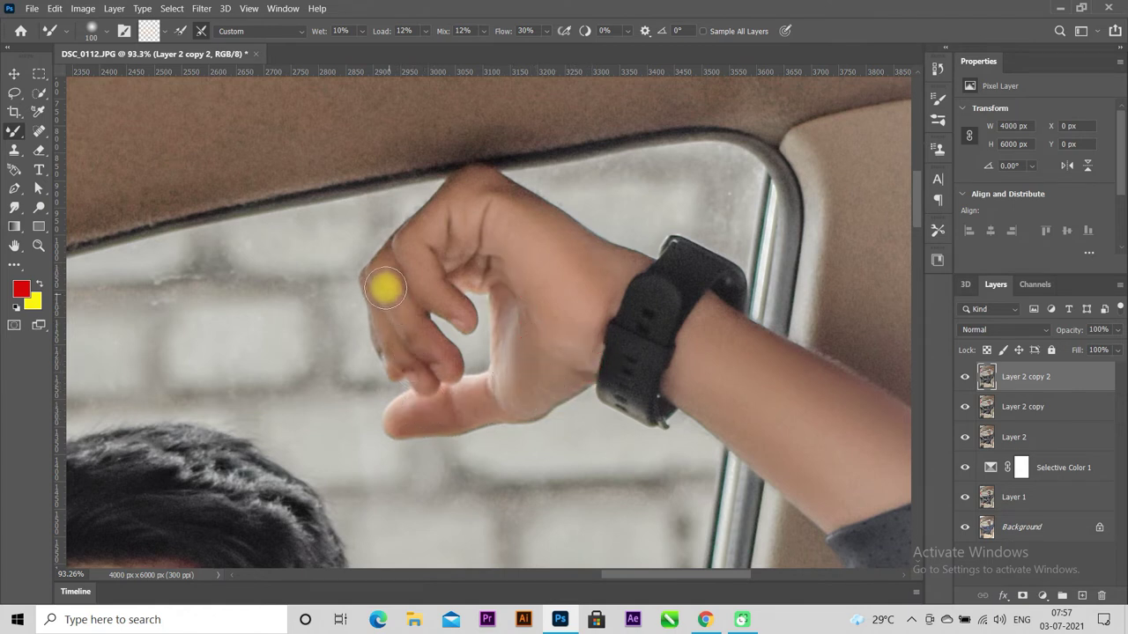
mouse_move(385, 271)
left_mouse_down()
mouse_move(415, 345)
mouse_move(444, 365)
mouse_move(416, 254)
mouse_move(446, 307)
mouse_move(400, 320)
mouse_move(375, 302)
mouse_move(398, 343)
mouse_move(380, 323)
mouse_move(474, 337)
left_mouse_up()
scroll(496, 342, "down", 3)
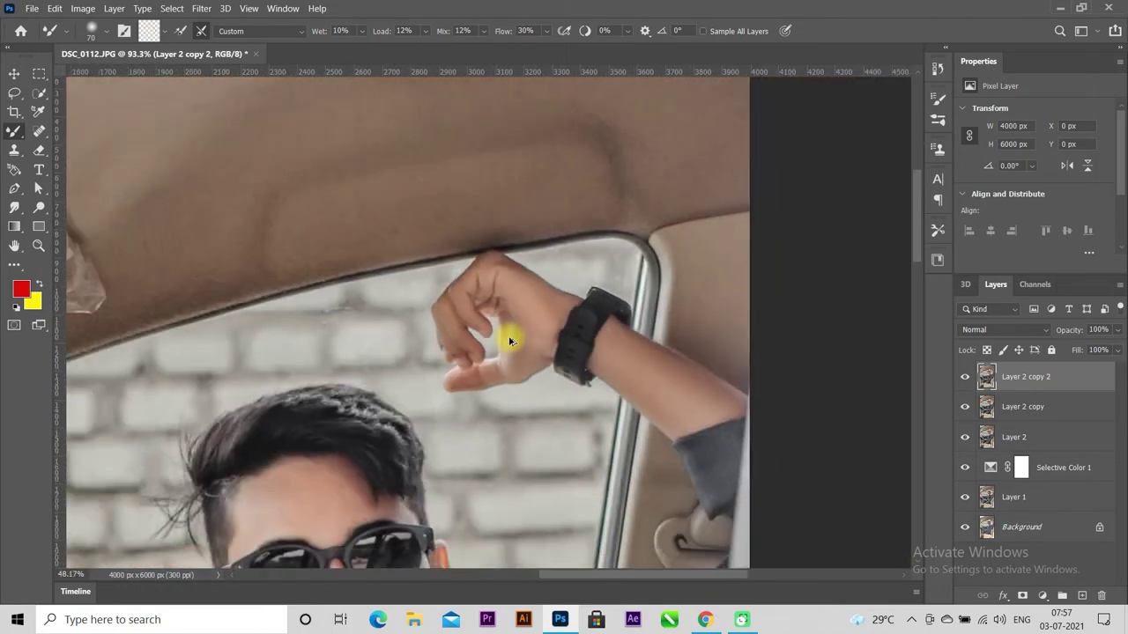
Zoom in on the legs and try a smoothing stroke across the knee, then undo it.
scroll(502, 340, "down", 2)
scroll(509, 337, "down", 1)
scroll(509, 337, "down", 2)
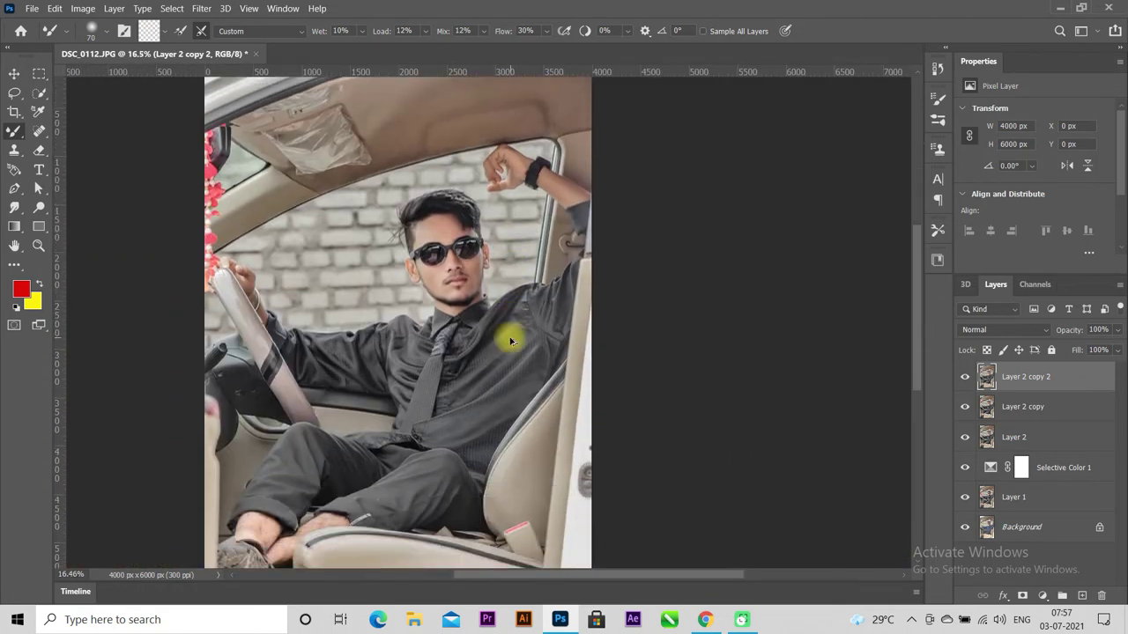
scroll(507, 348, "down", 2)
scroll(398, 501, "up", 3)
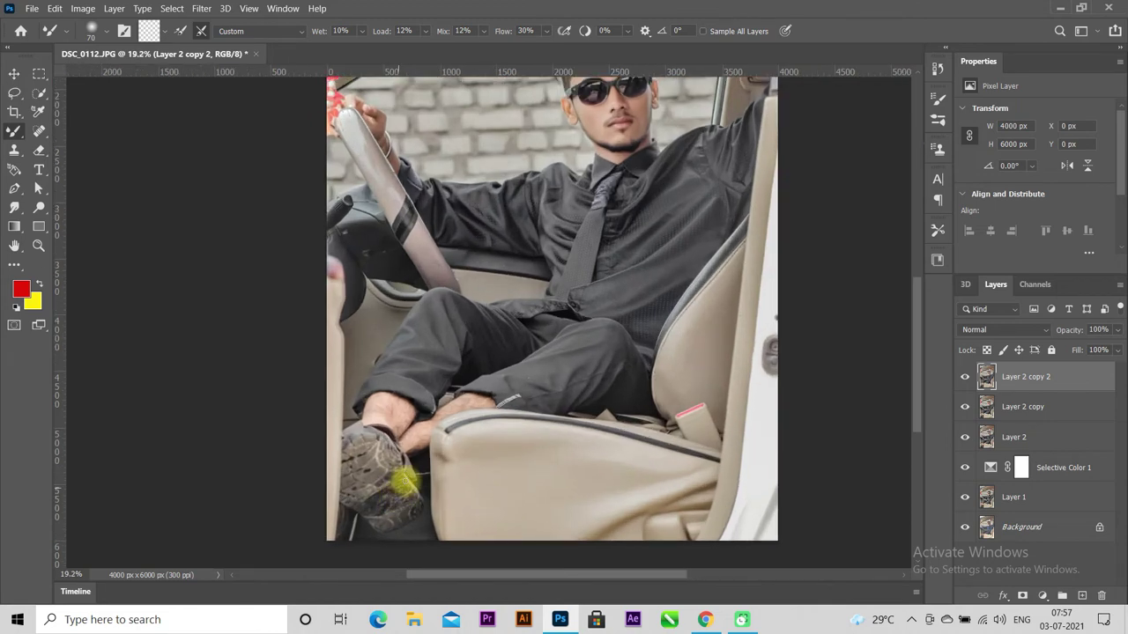
scroll(398, 476, "up", 1)
scroll(403, 465, "up", 2)
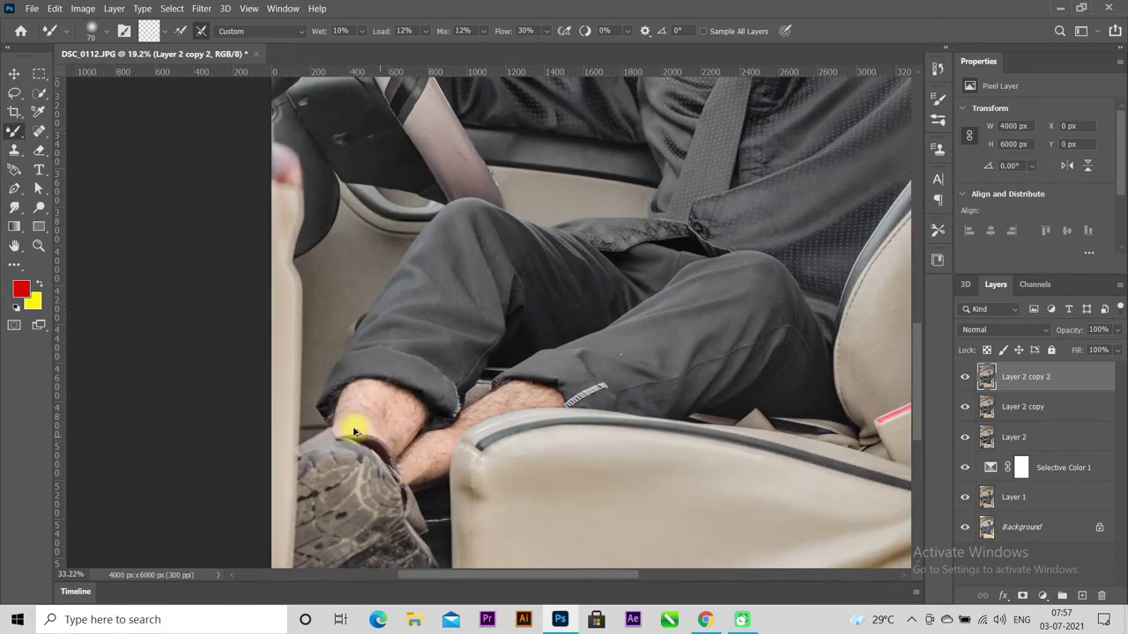
scroll(330, 421, "up", 2)
scroll(330, 421, "up", 1)
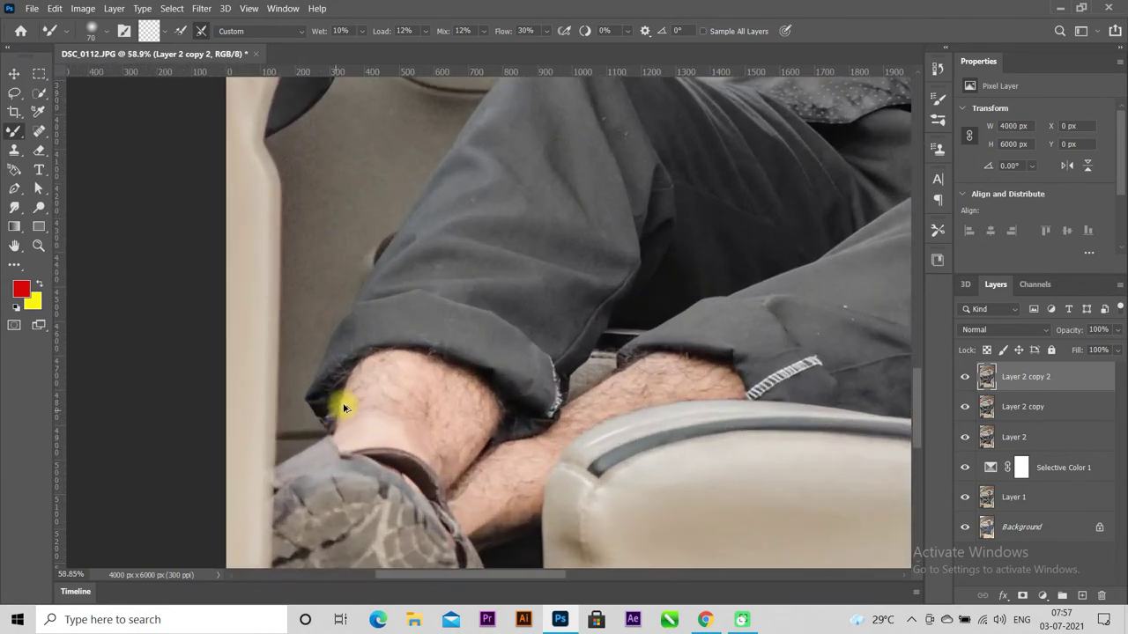
scroll(344, 407, "up", 2)
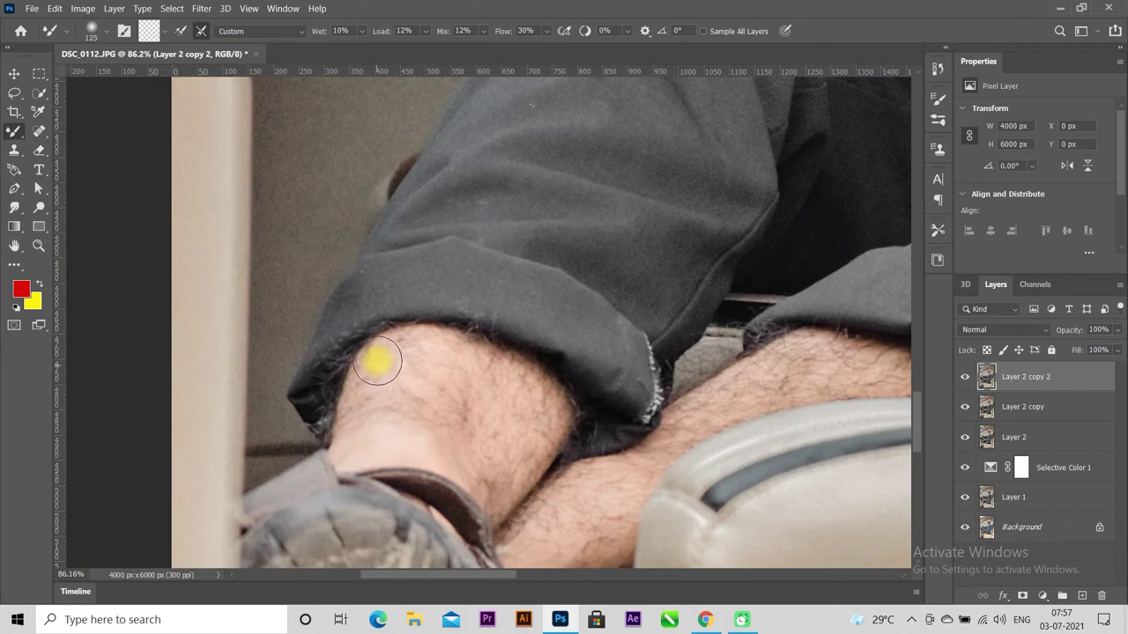
left_click_drag(438, 362, 539, 407)
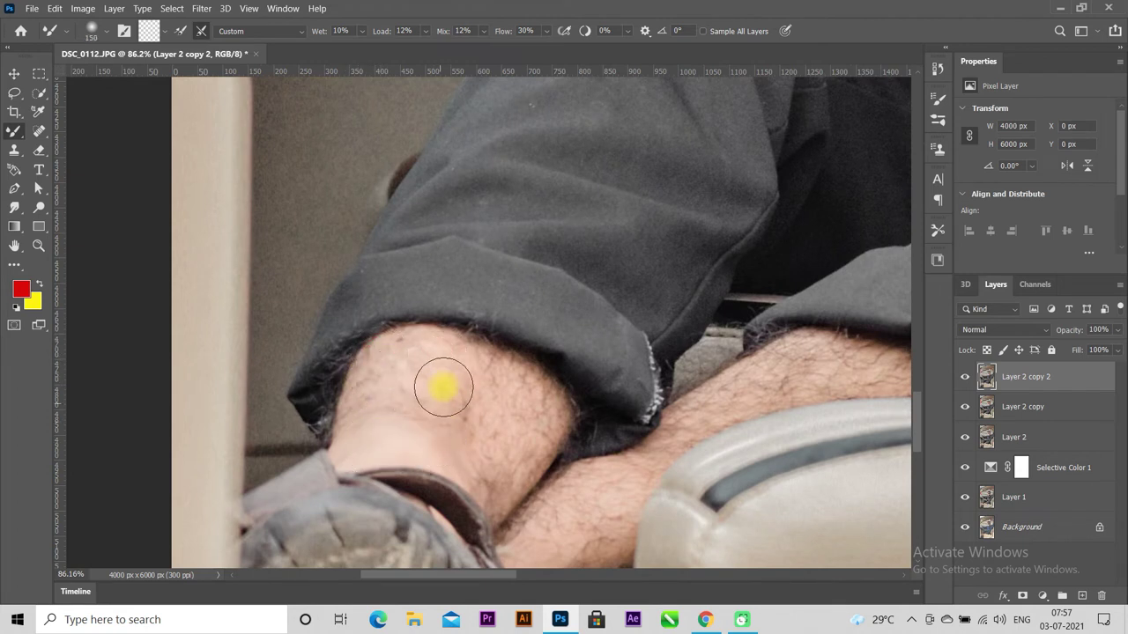
key("ctrl+z")
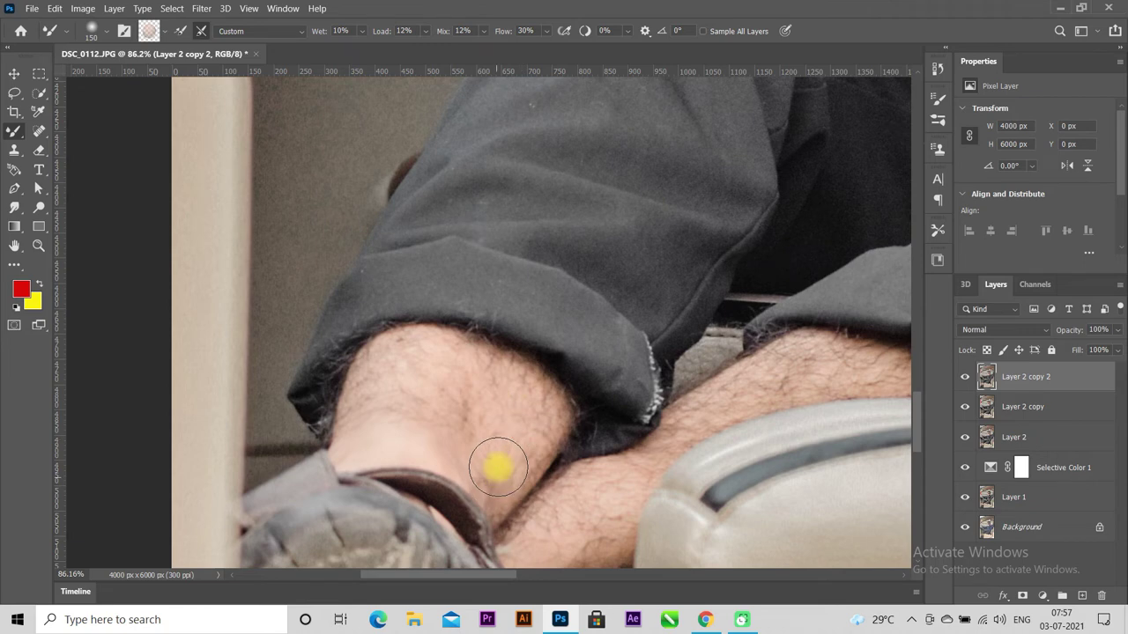
Smooth the bare right lower leg above the shoe with the 150-size mixer brush.
left_click_drag(720, 411, 539, 537)
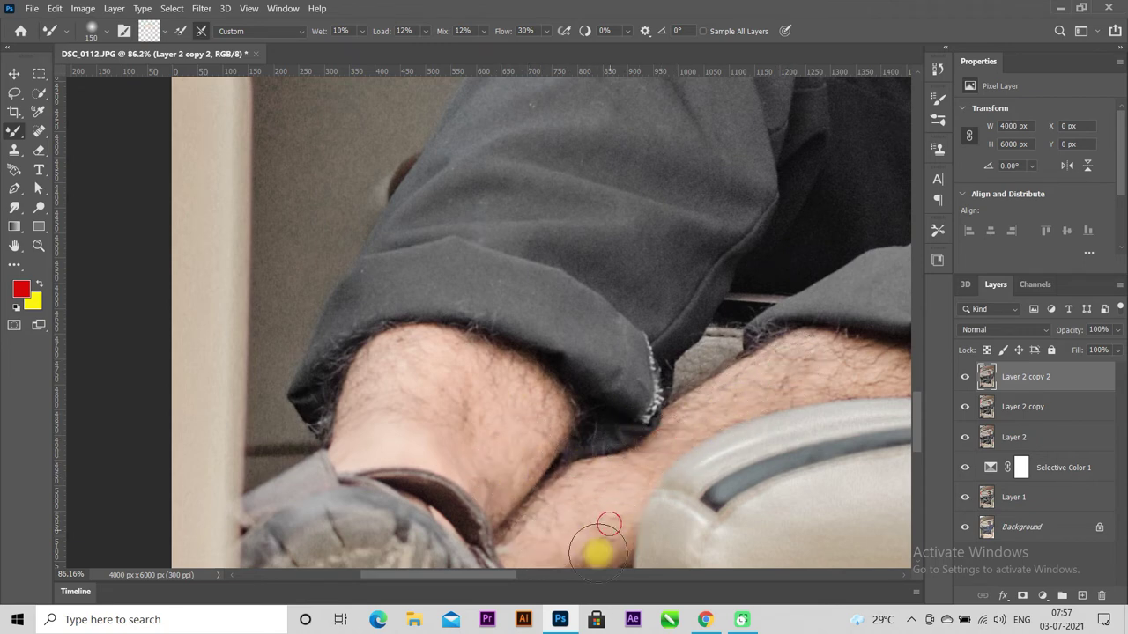
left_click_drag(566, 460, 358, 376)
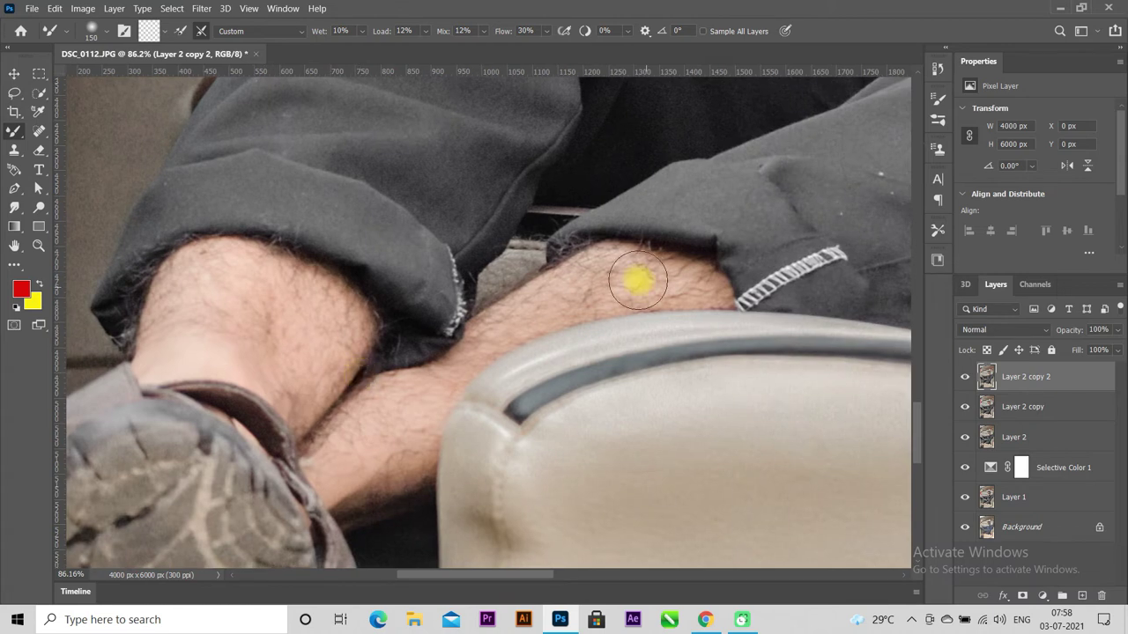
scroll(546, 365, "down", 2)
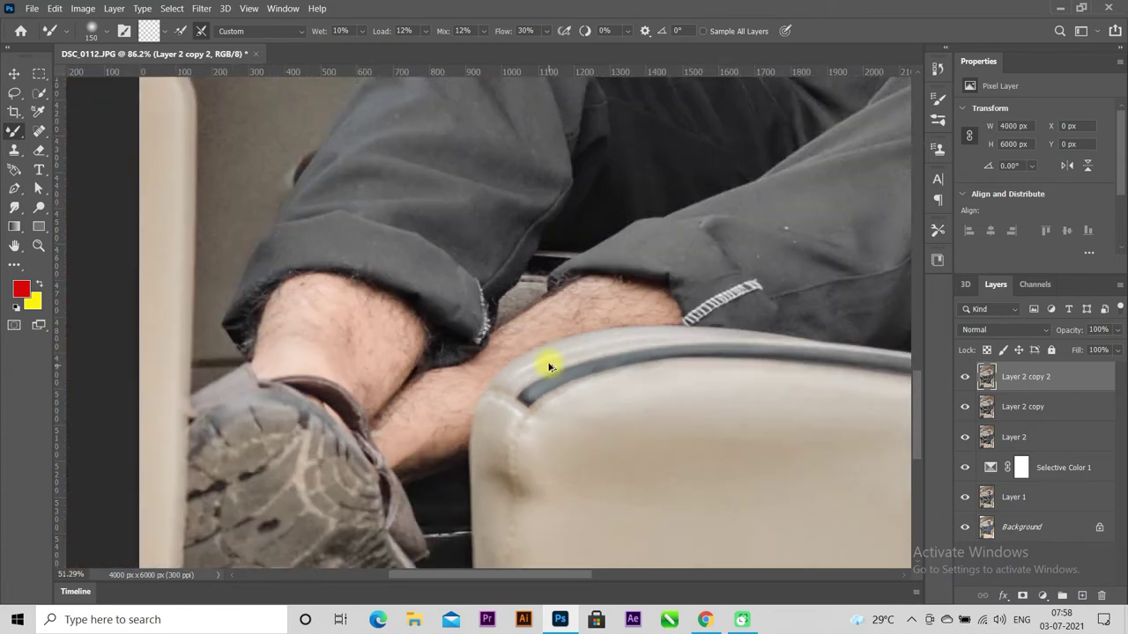
scroll(546, 365, "down", 2)
scroll(547, 365, "down", 2)
scroll(548, 363, "down", 1)
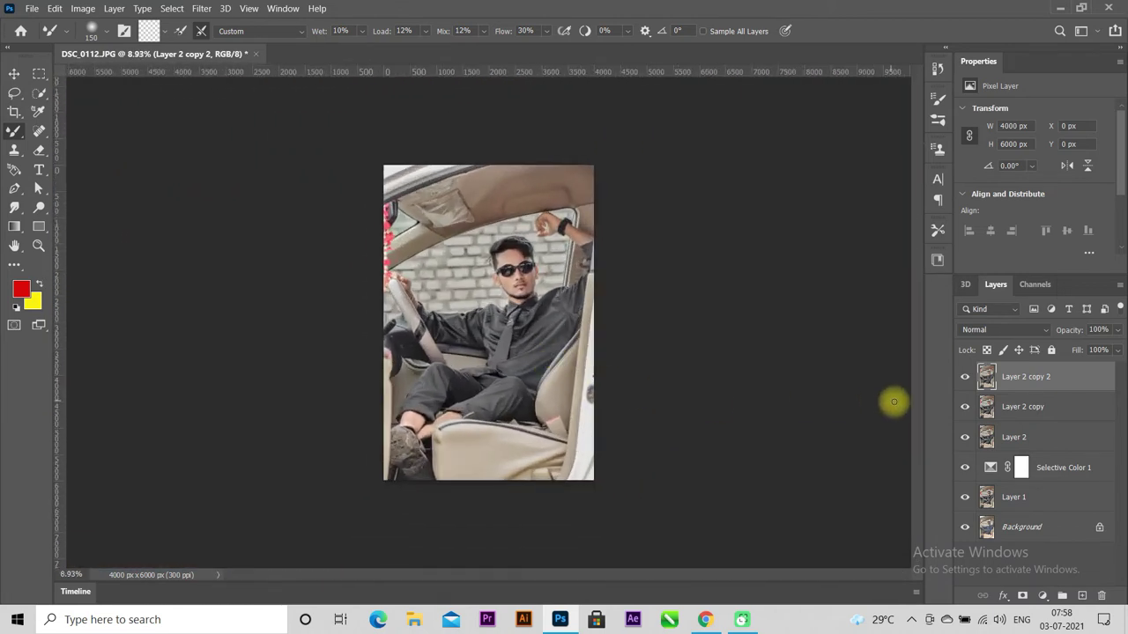
Hide Layer 2 copy 2 to compare the photo before and after smoothing.
scroll(579, 429, "up", 1)
scroll(579, 428, "up", 1)
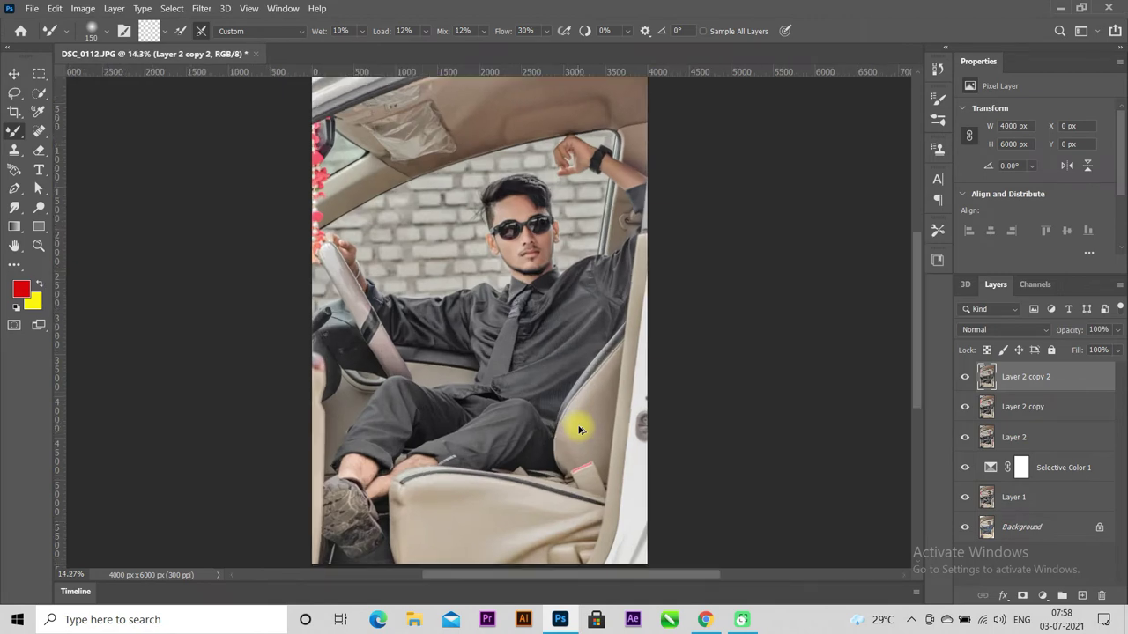
left_click(966, 380)
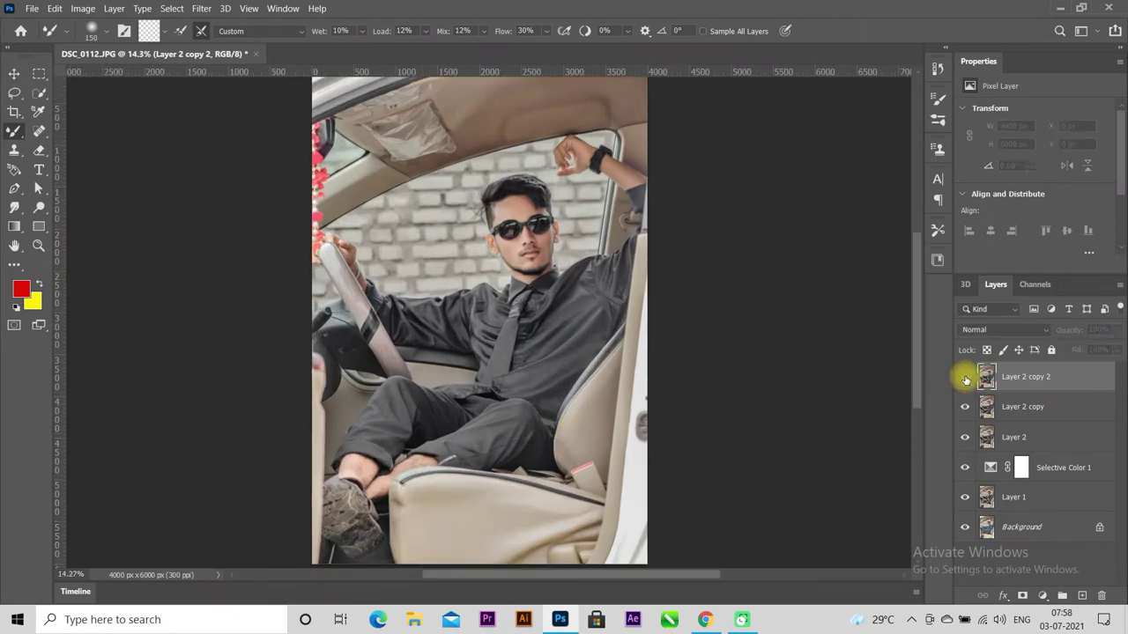
Zoom in on the forehead and duplicate the top layer as Layer 2 copy 3.
scroll(546, 176, "up", 2)
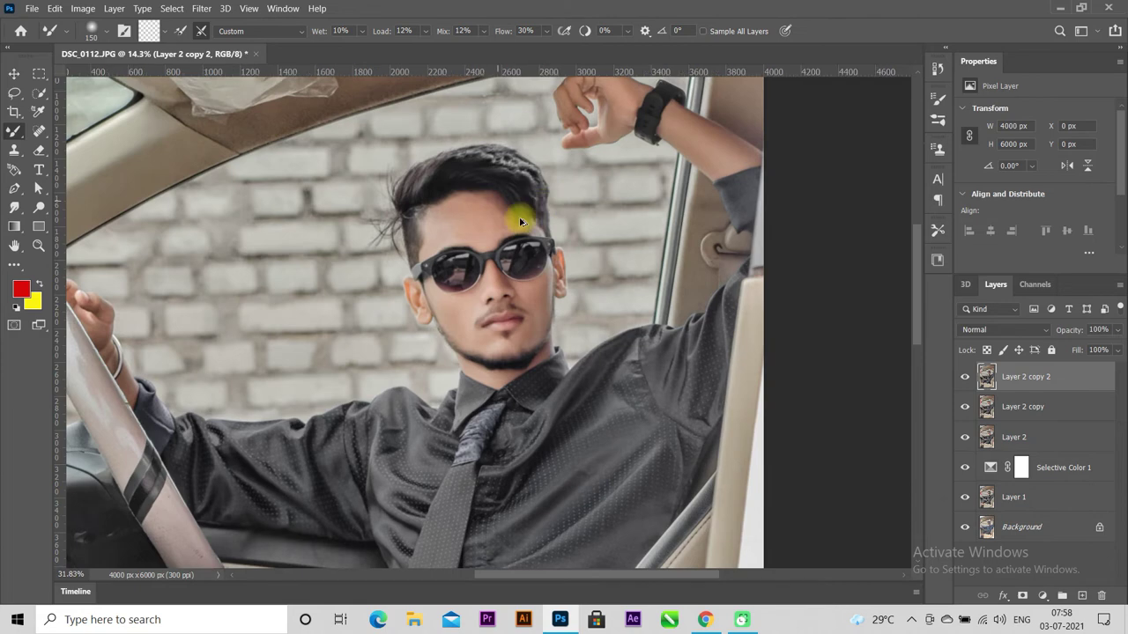
scroll(494, 238, "up", 2)
scroll(481, 250, "up", 2)
scroll(474, 247, "up", 1)
scroll(467, 244, "up", 1)
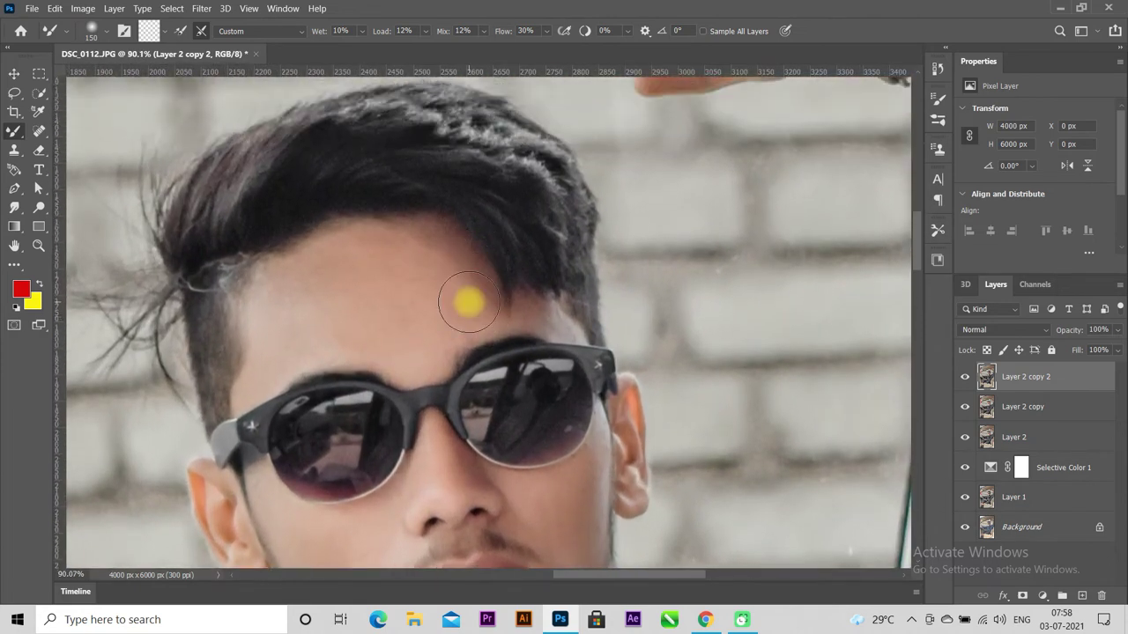
scroll(466, 299, "up", 1)
scroll(421, 308, "up", 1)
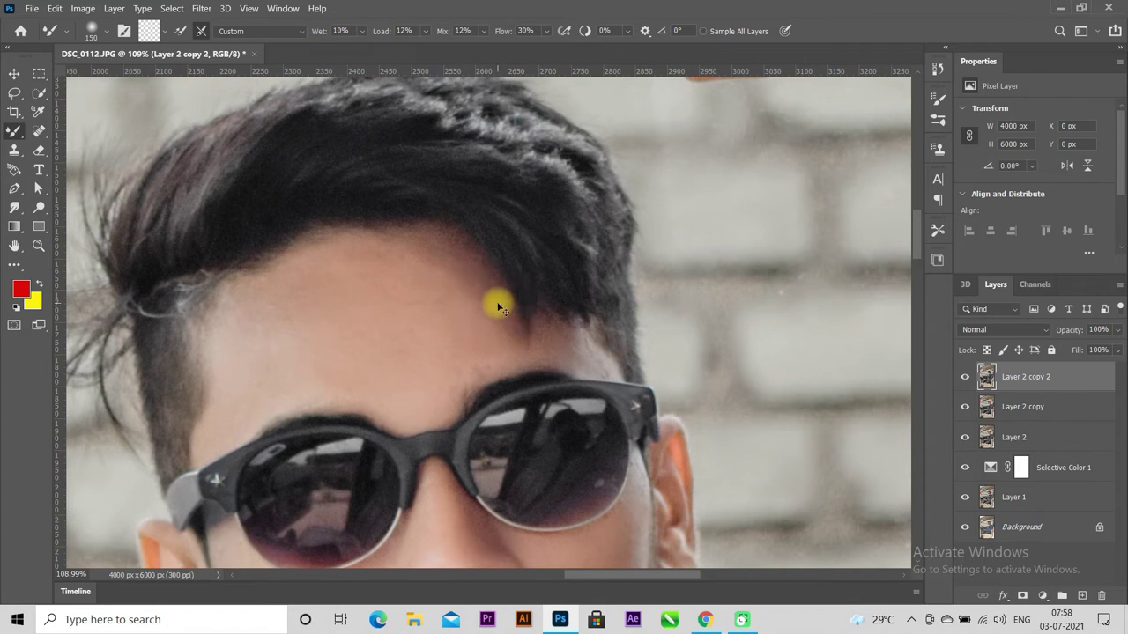
key("ctrl+j")
Dodge the forehead below the hairline with the Dodge tool at Midtones, 11% exposure.
left_click(39, 207)
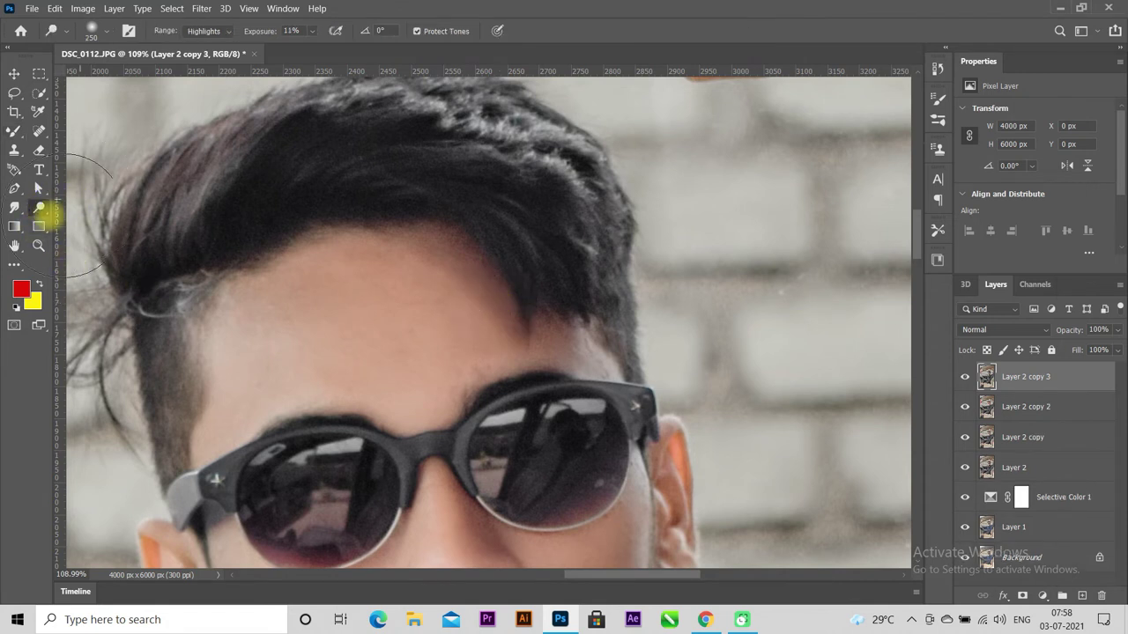
right_click(39, 207)
left_click(87, 208)
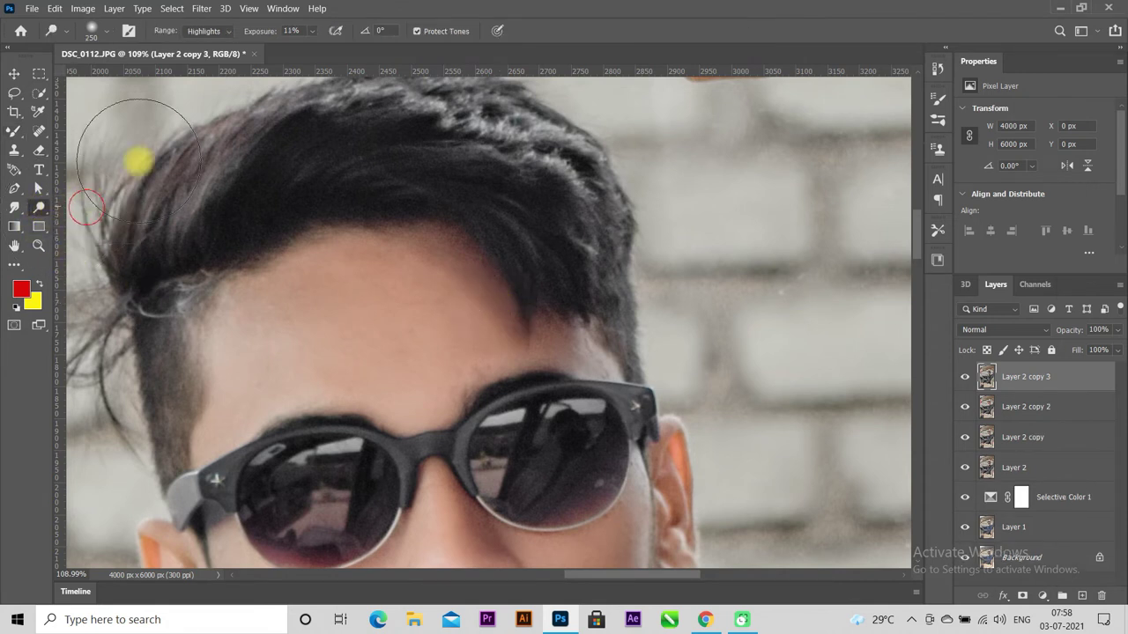
left_click(211, 31)
left_click(216, 56)
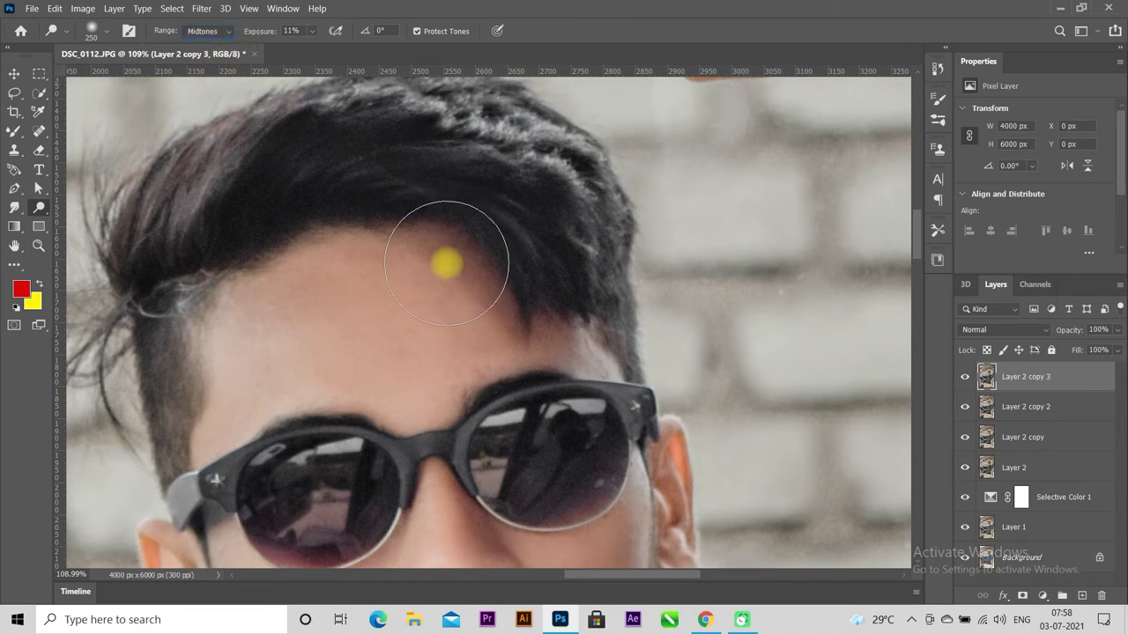
left_click(39, 188)
left_click(40, 209)
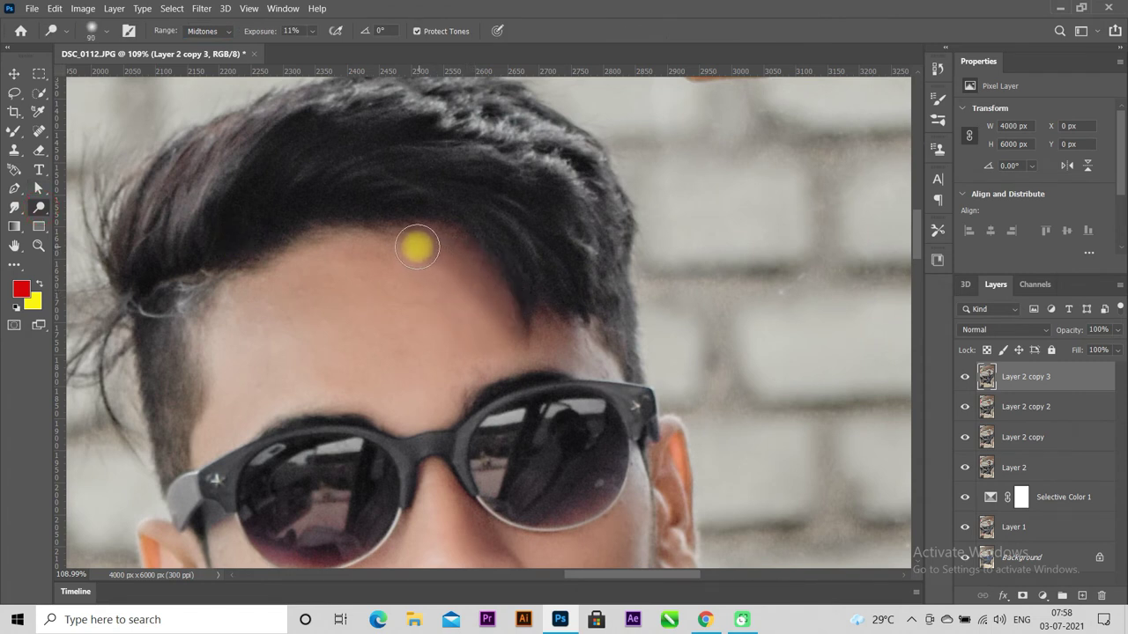
mouse_move(417, 248)
left_mouse_down()
mouse_move(496, 319)
mouse_move(500, 292)
mouse_move(566, 337)
mouse_move(372, 246)
mouse_move(435, 252)
mouse_move(507, 329)
mouse_move(538, 325)
mouse_move(604, 373)
left_mouse_up()
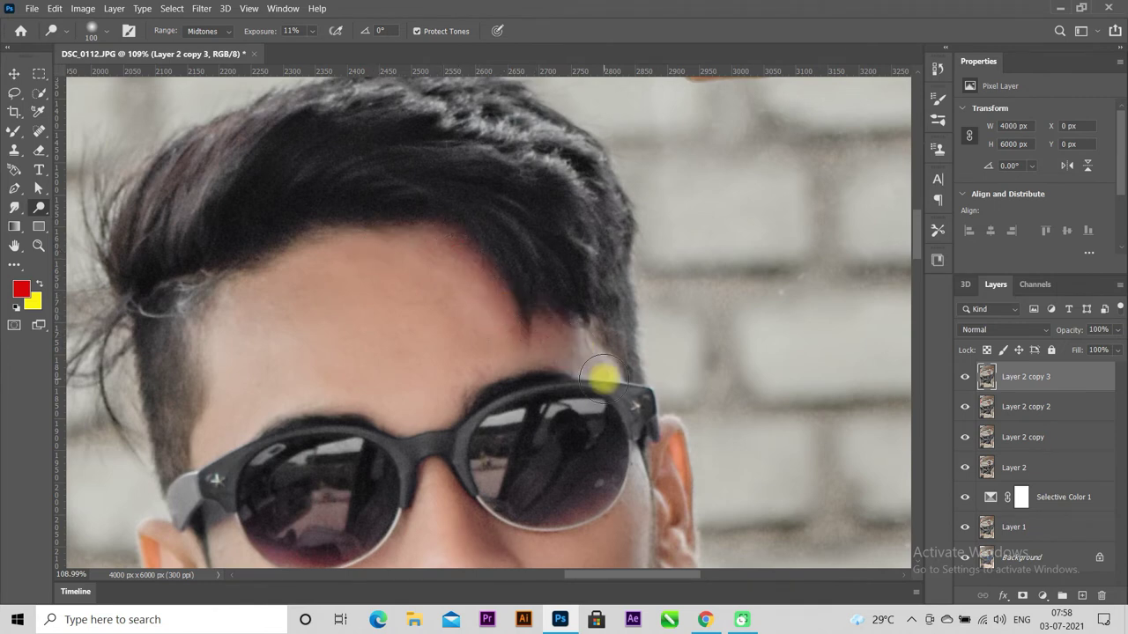
Toggle Layer 2 copy 3's visibility to compare the forehead dodging.
scroll(604, 378, "down", 5)
scroll(605, 383, "up", 1)
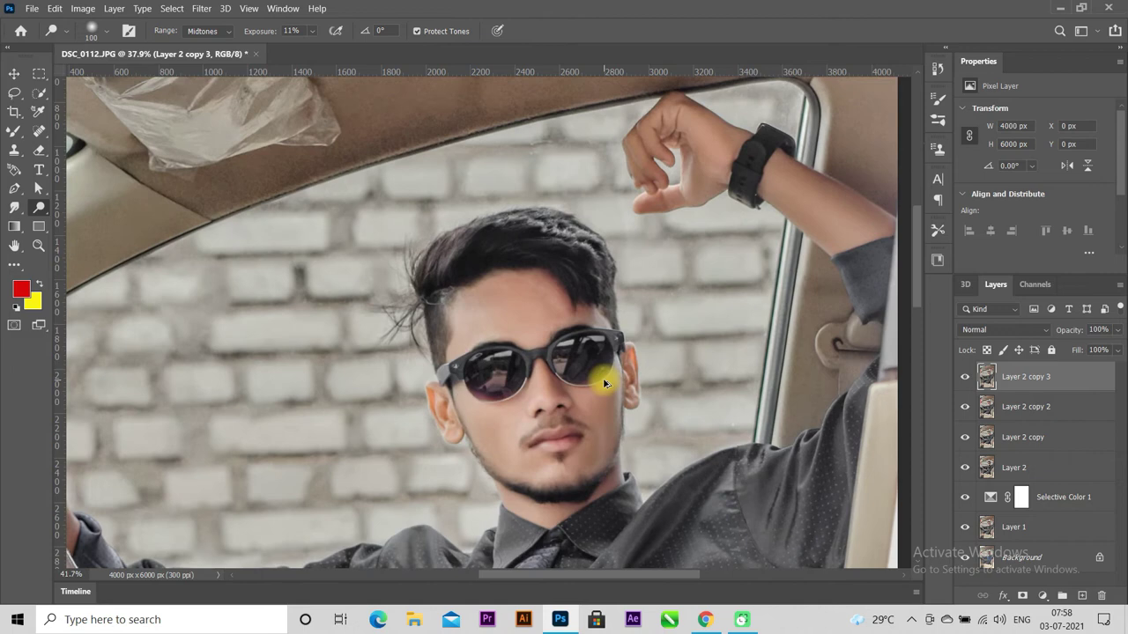
scroll(604, 380, "up", 2)
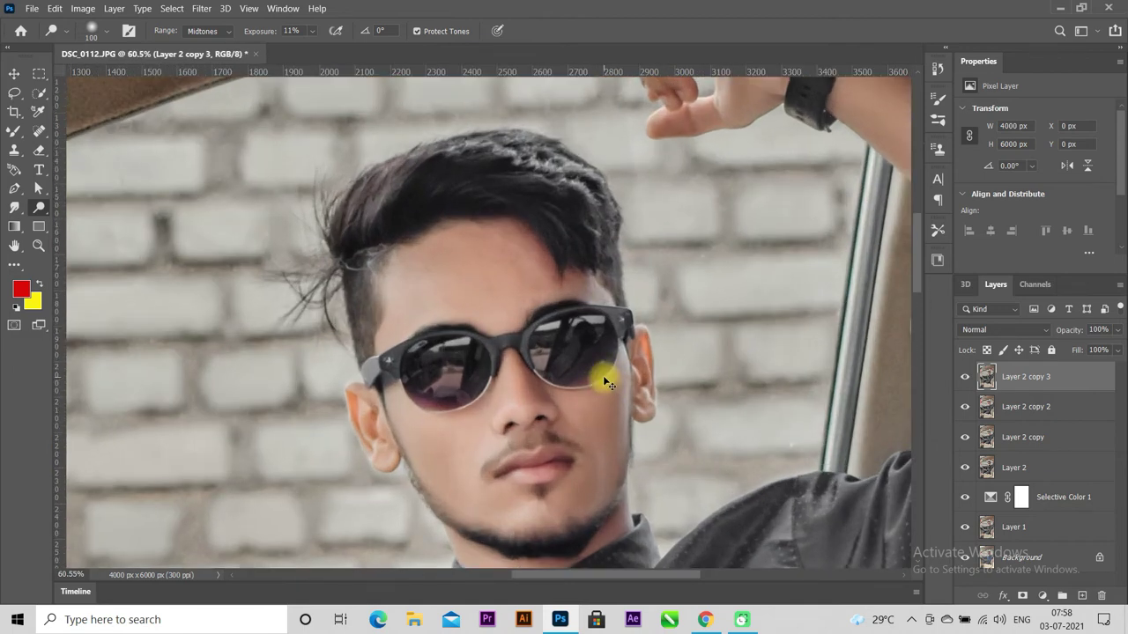
scroll(602, 376, "down", 1)
scroll(604, 379, "down", 1)
scroll(604, 381, "down", 2)
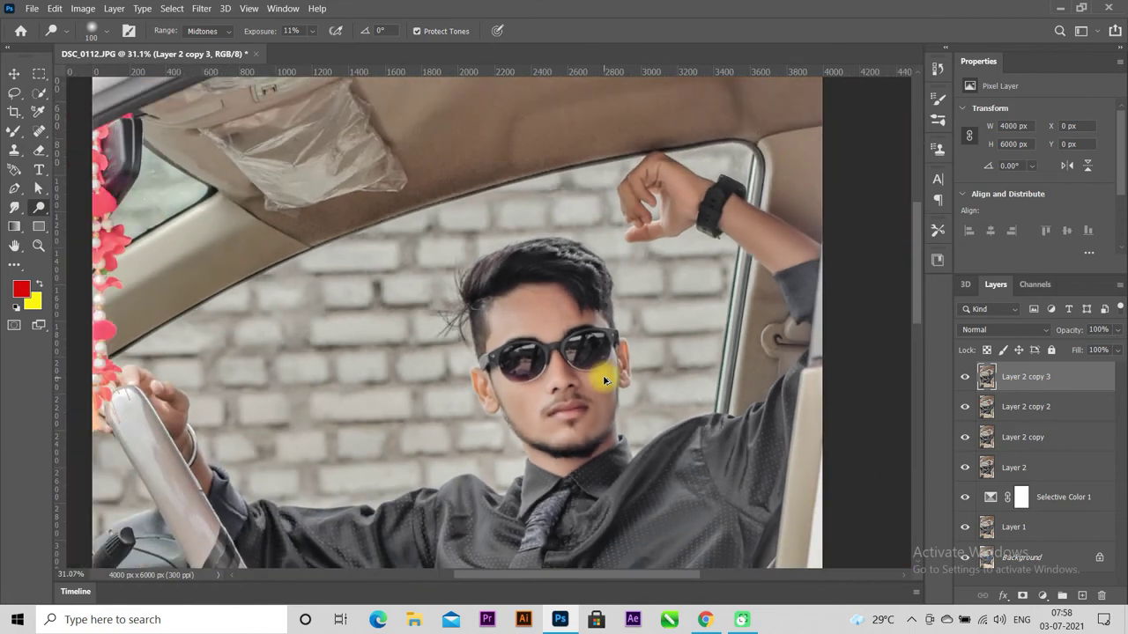
scroll(604, 379, "down", 2)
scroll(604, 378, "down", 2)
scroll(605, 379, "up", 1)
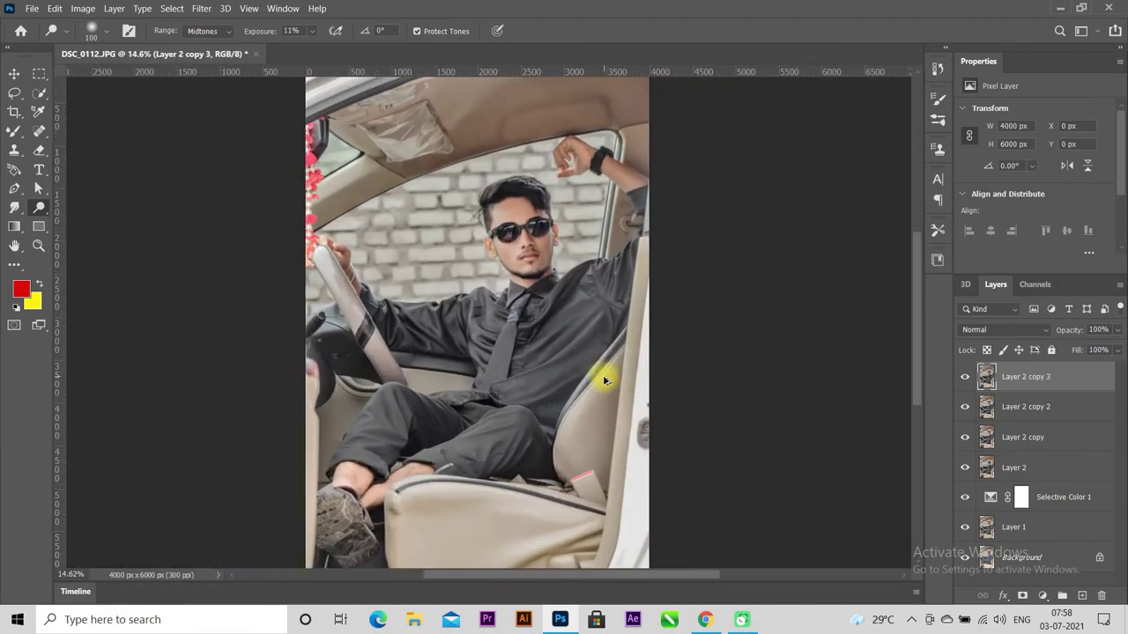
left_click(963, 377)
left_click(964, 377)
left_click(963, 377)
left_click(963, 379)
Duplicate the top layer as Layer 2 copy 4 and launch Photo-Toolbox SkinFiner on it.
key("ctrl+j")
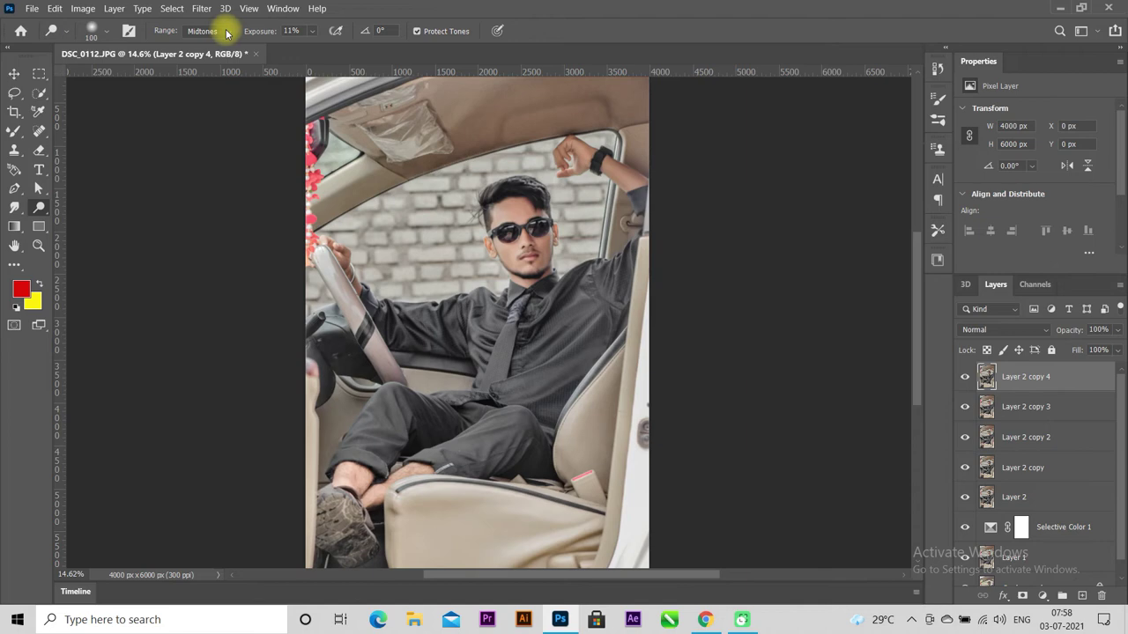
left_click(204, 10)
mouse_move(213, 306)
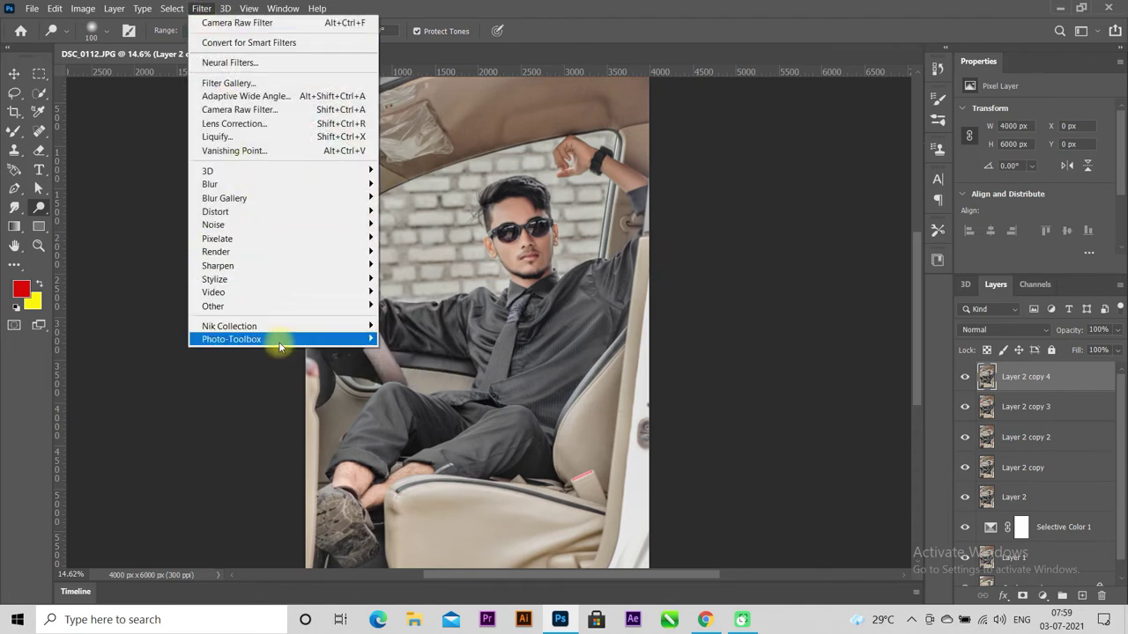
mouse_move(232, 340)
left_click(421, 340)
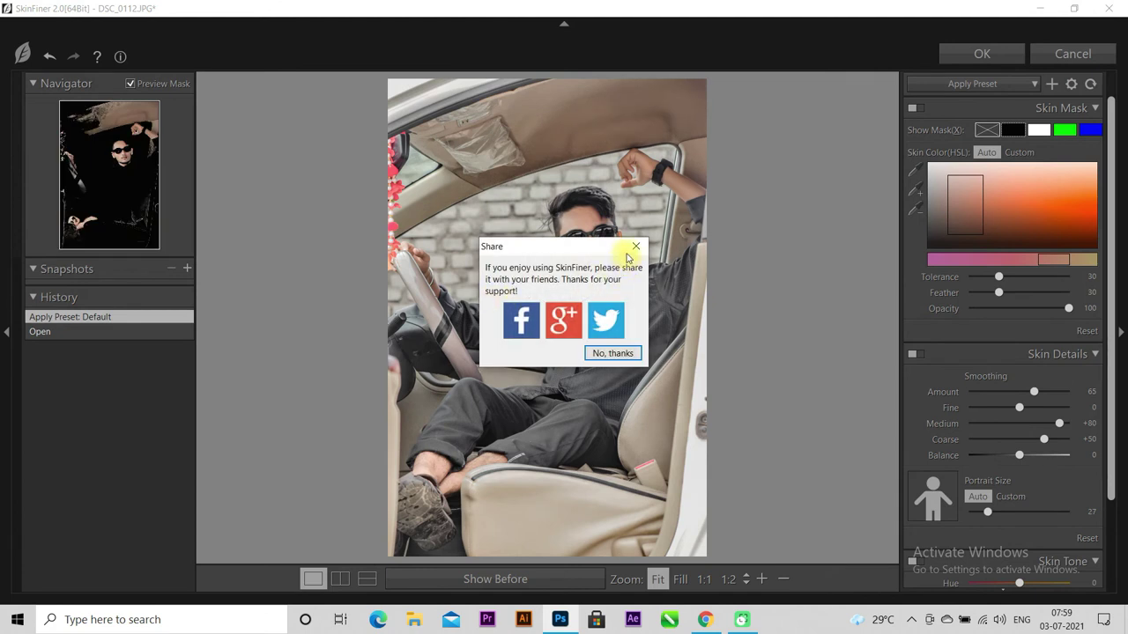
Decline the Share popup, check the face at 1:1, and accept SkinFiner's default smoothing.
left_click(622, 357)
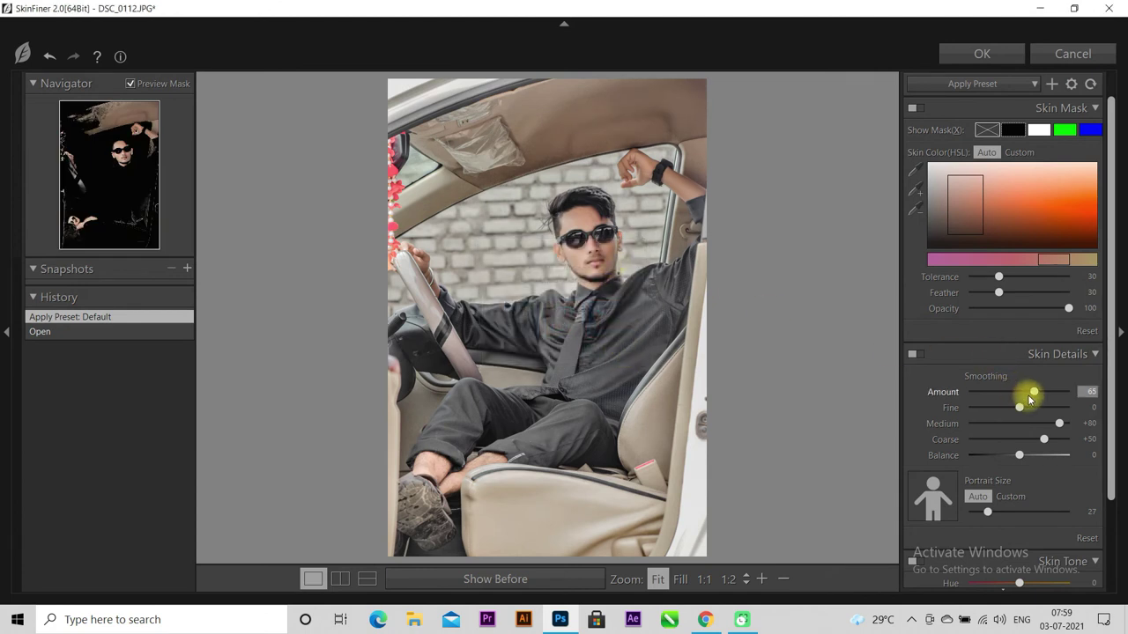
left_click(596, 240)
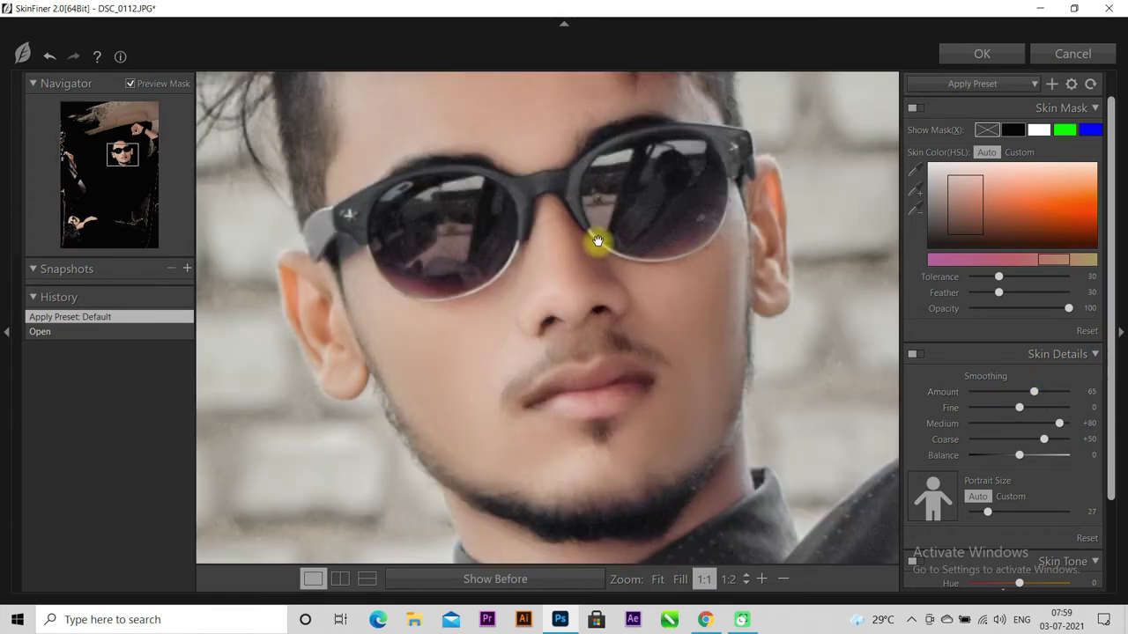
left_click(952, 51)
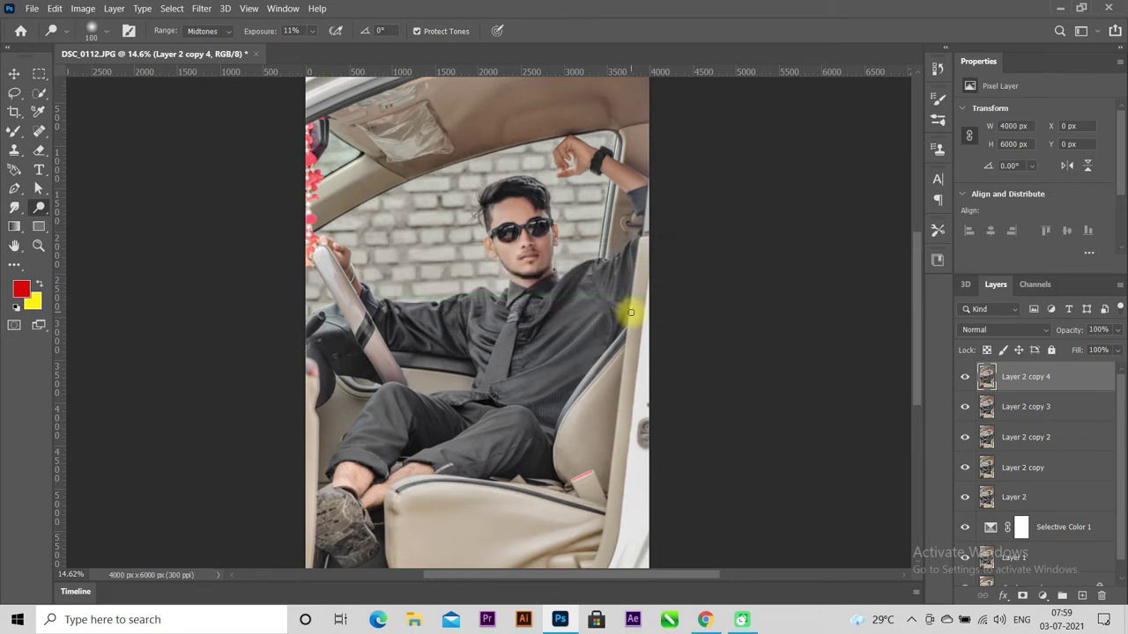
Toggle Layer 2 copy 4's visibility to compare the SkinFiner result.
scroll(631, 311, "down", 1)
scroll(629, 315, "down", 3)
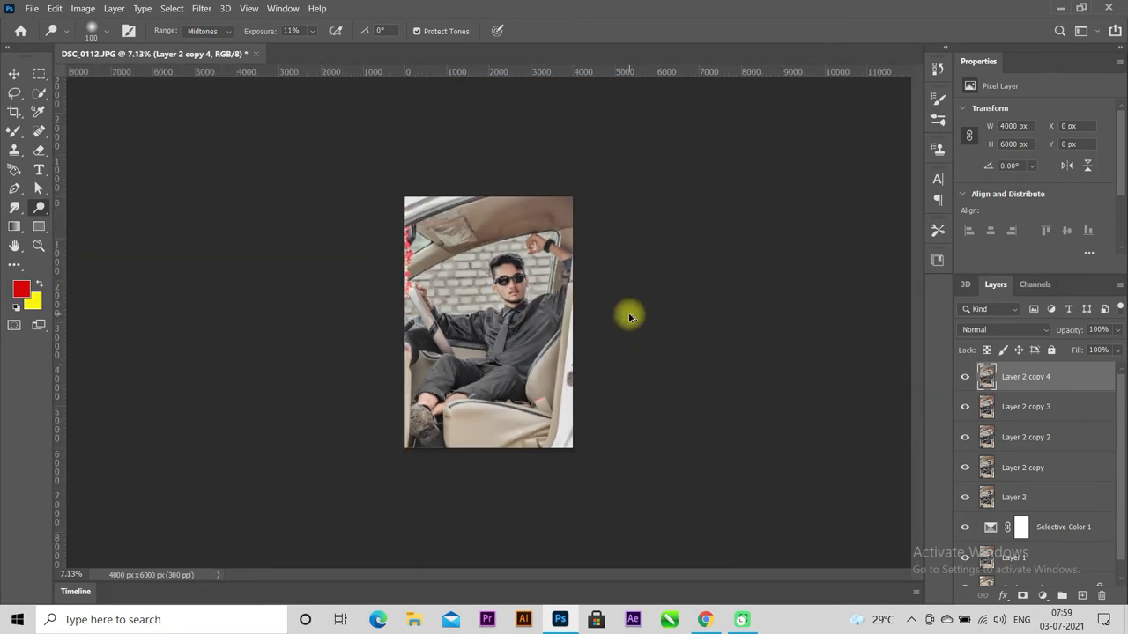
scroll(565, 342, "up", 3)
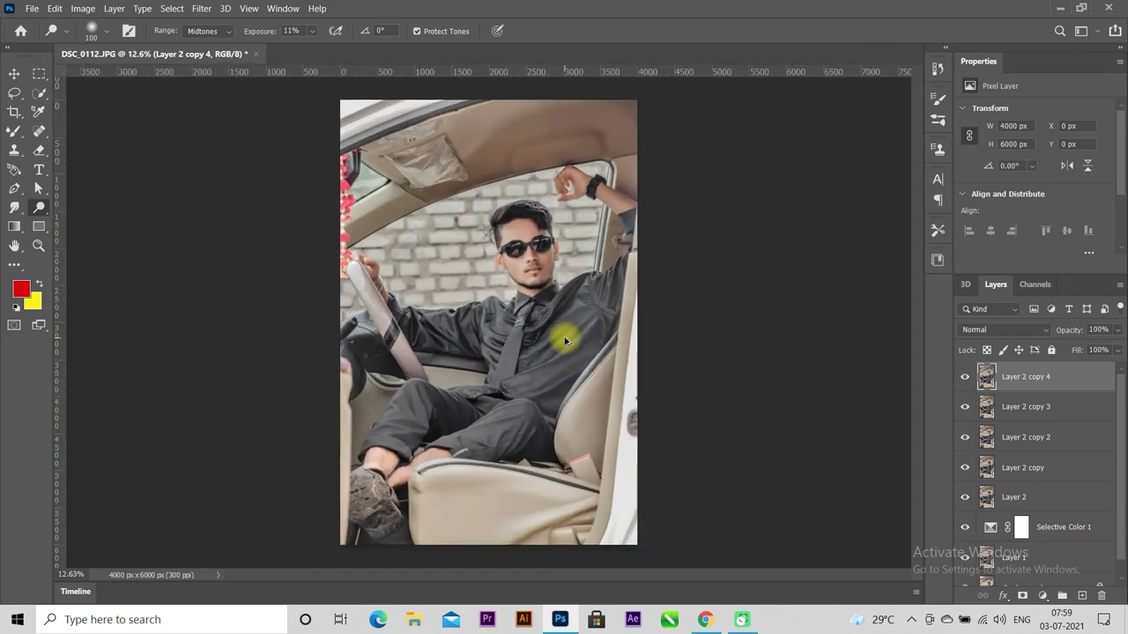
scroll(565, 342, "up", 1)
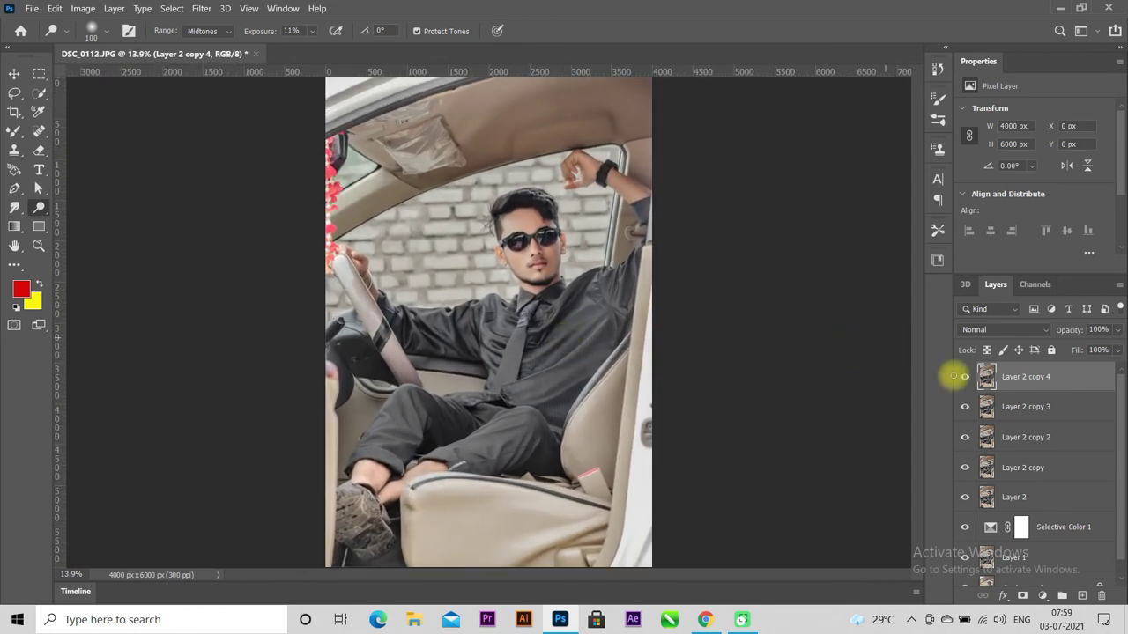
left_click(966, 380)
left_click(967, 380)
left_click(966, 380)
left_click(967, 380)
scroll(697, 383, "down", 1)
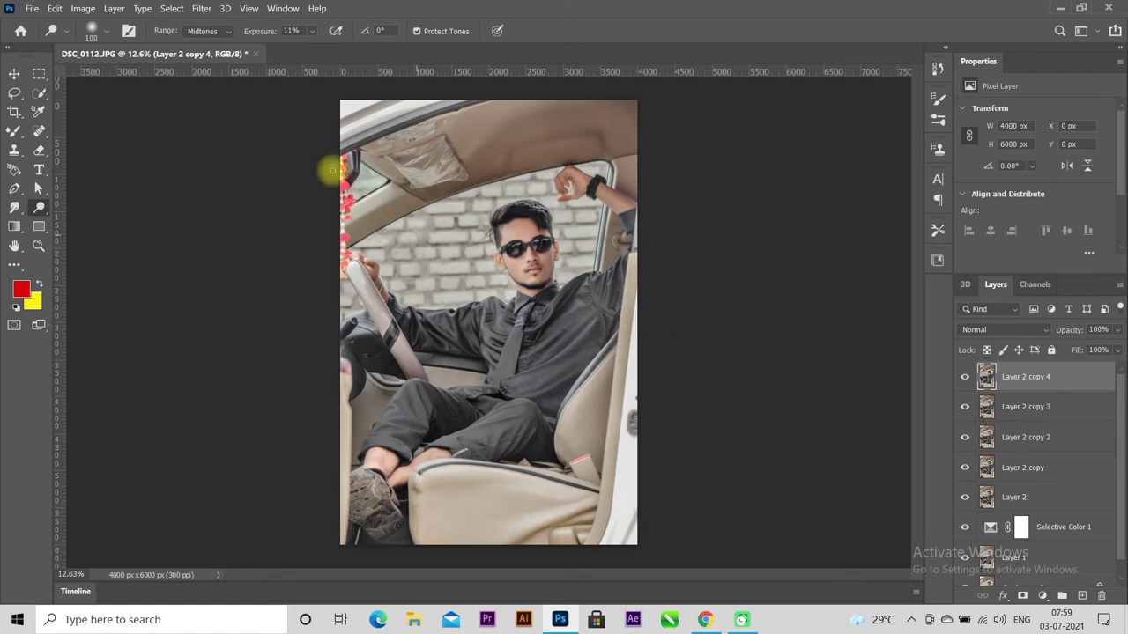
Create Layer 2 copy 5 on top and launch Nik Collection's Viveza 3 on it.
left_click(201, 8)
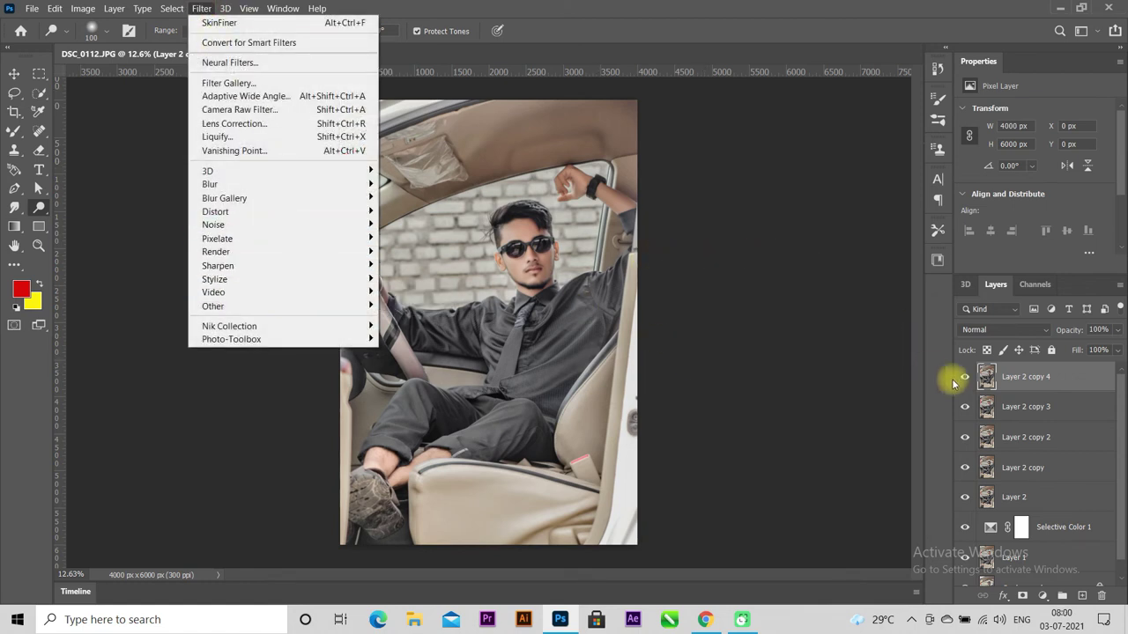
left_click(1020, 379)
key("ctrl+j")
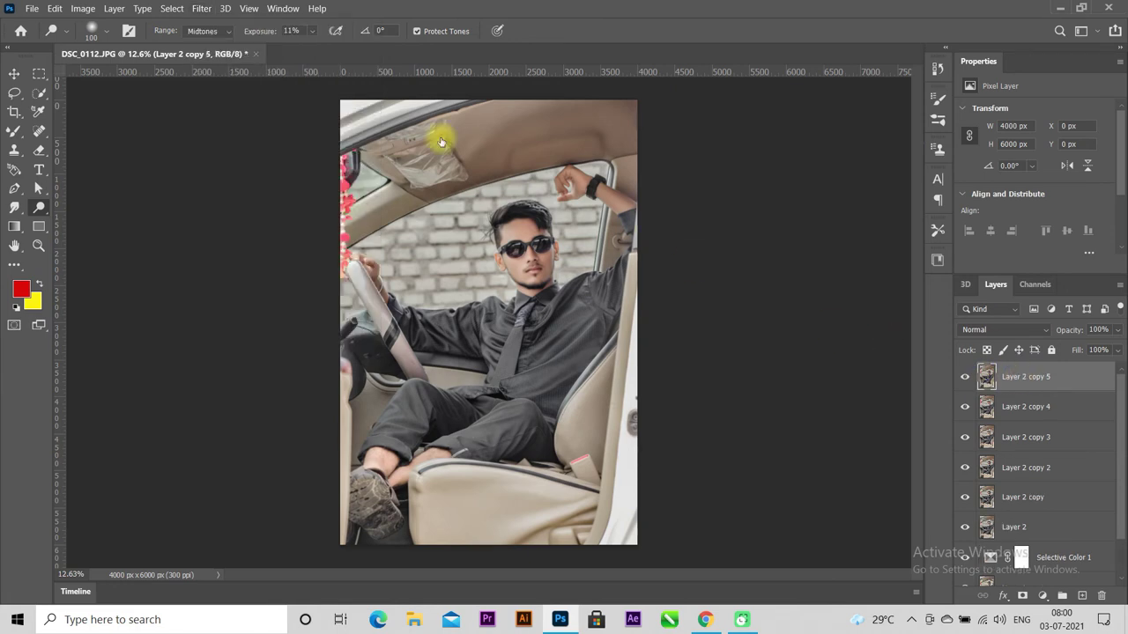
left_click(202, 8)
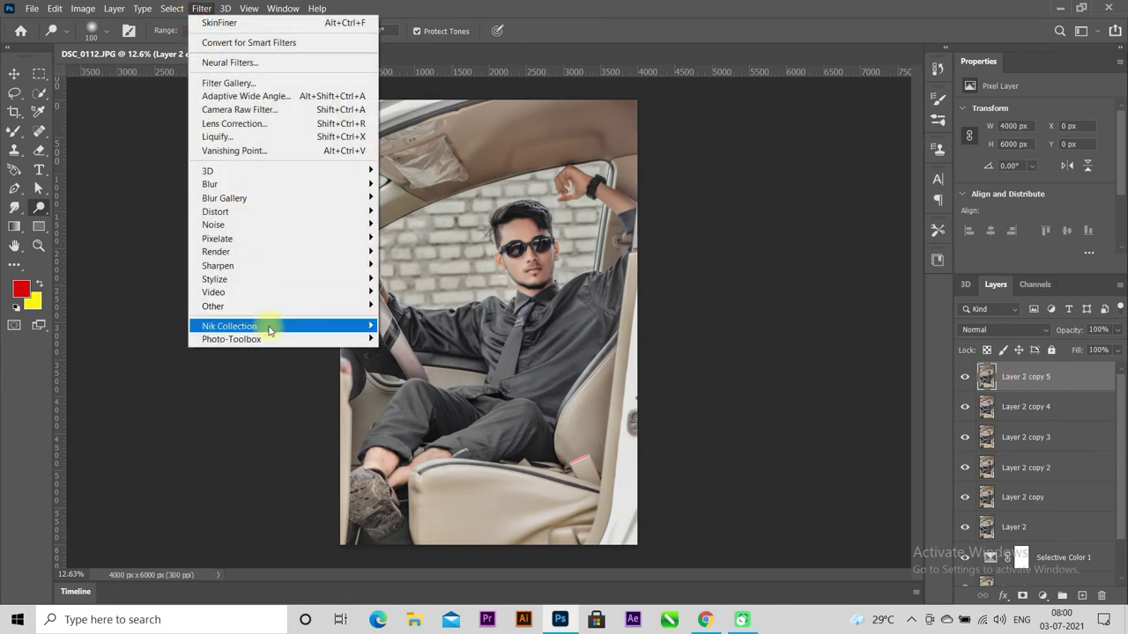
mouse_move(229, 326)
left_click(441, 434)
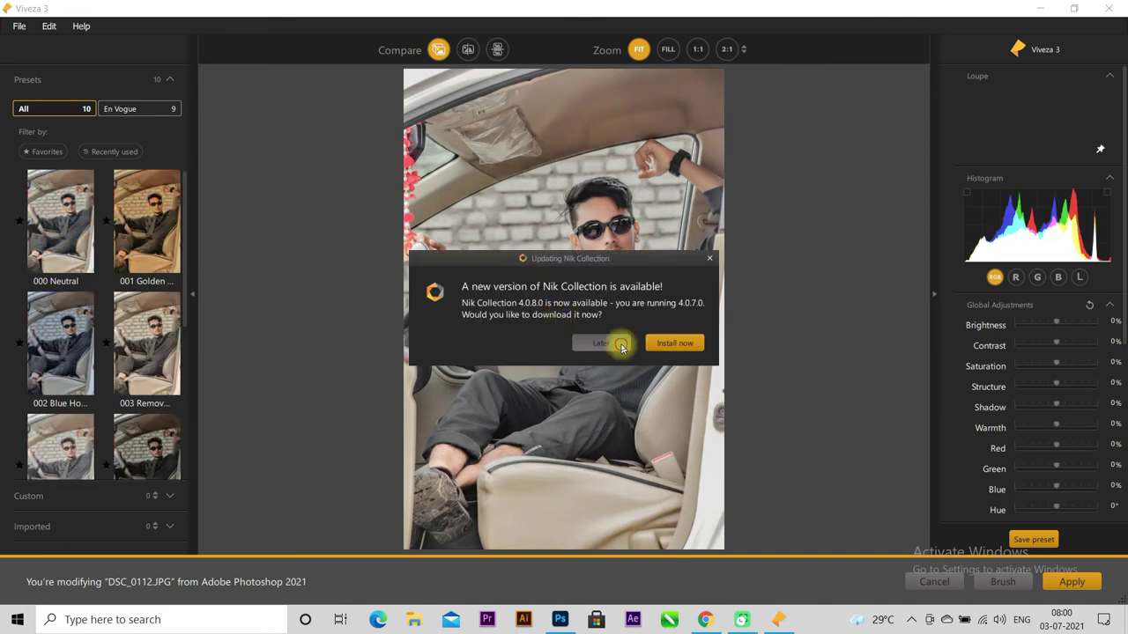
Postpone the Nik Collection update and place Control Point 1 on the man's face.
left_click(616, 343)
scroll(1056, 440, "down", 5)
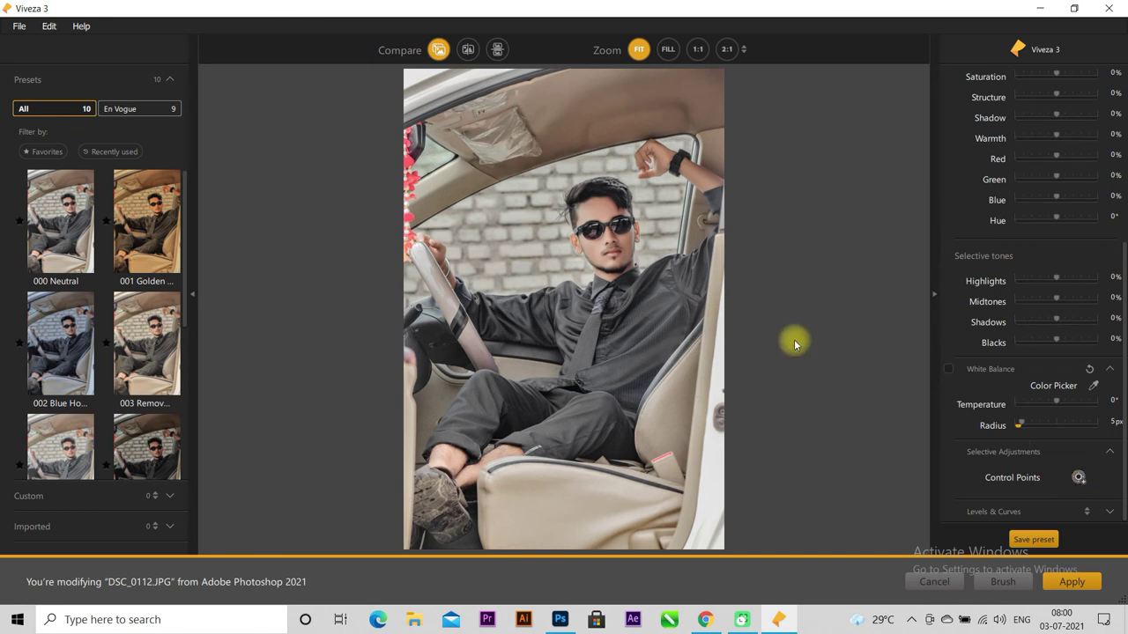
left_click(626, 245)
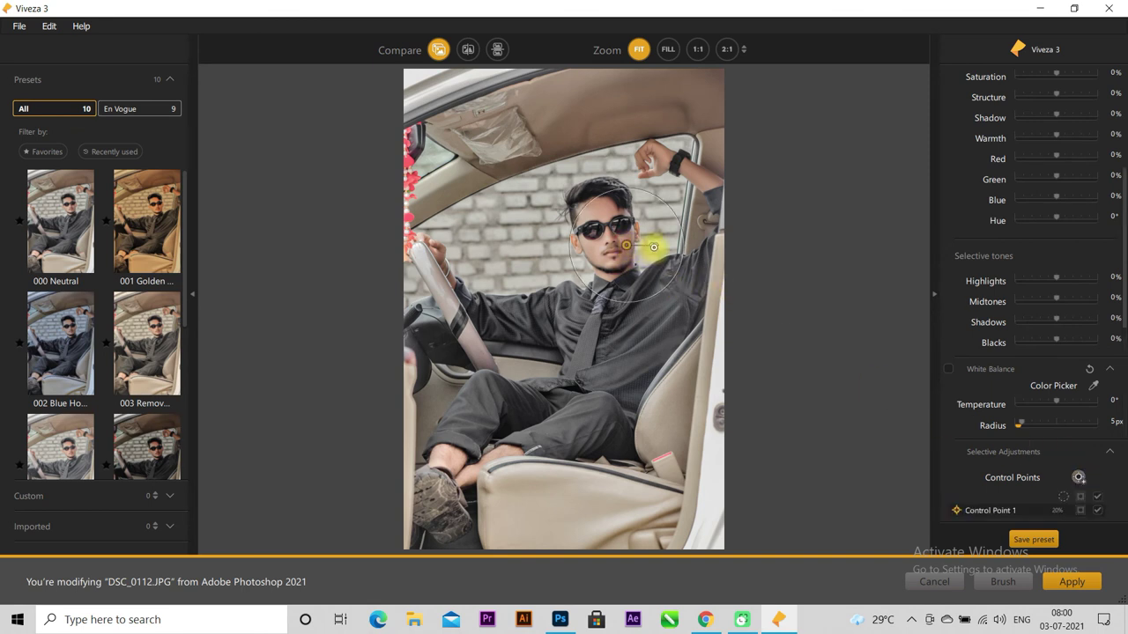
Widen the face control point, set Blacks to 39% and Shadows to 21%, and apply.
left_click_drag(653, 250, 666, 251)
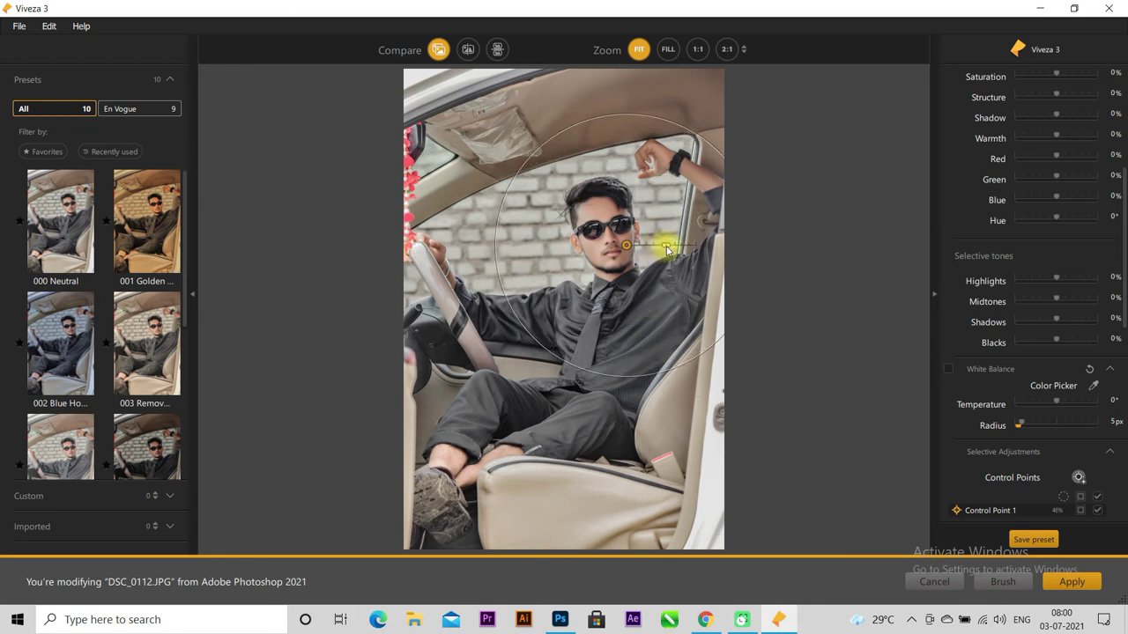
scroll(1061, 402, "down", 3)
scroll(1061, 401, "down", 7)
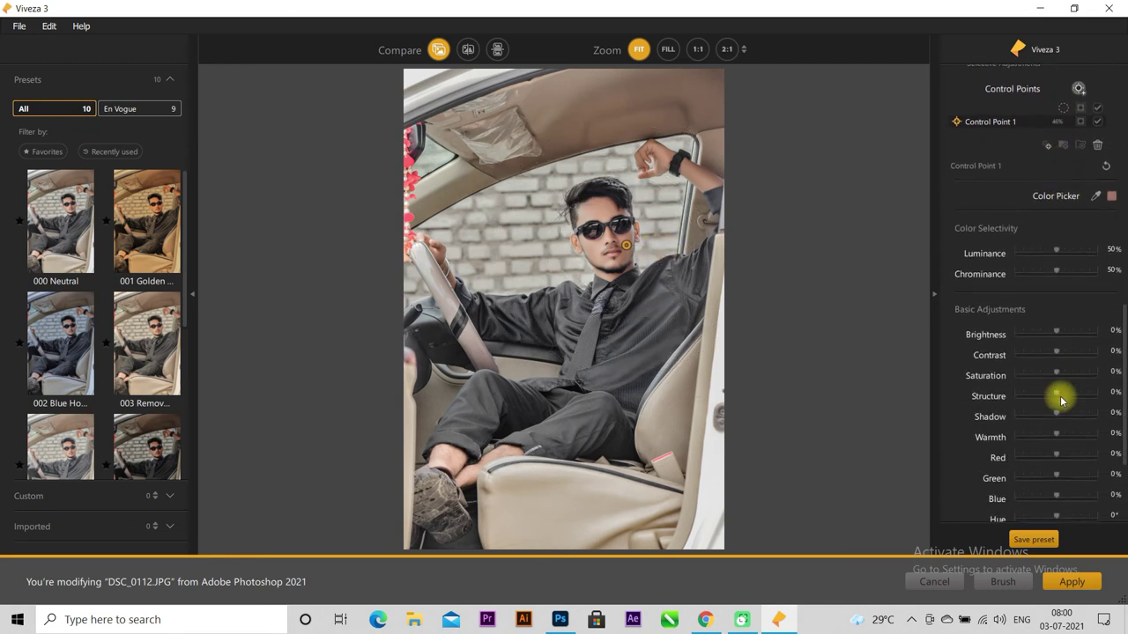
scroll(1061, 412, "down", 4)
scroll(1056, 482, "down", 2)
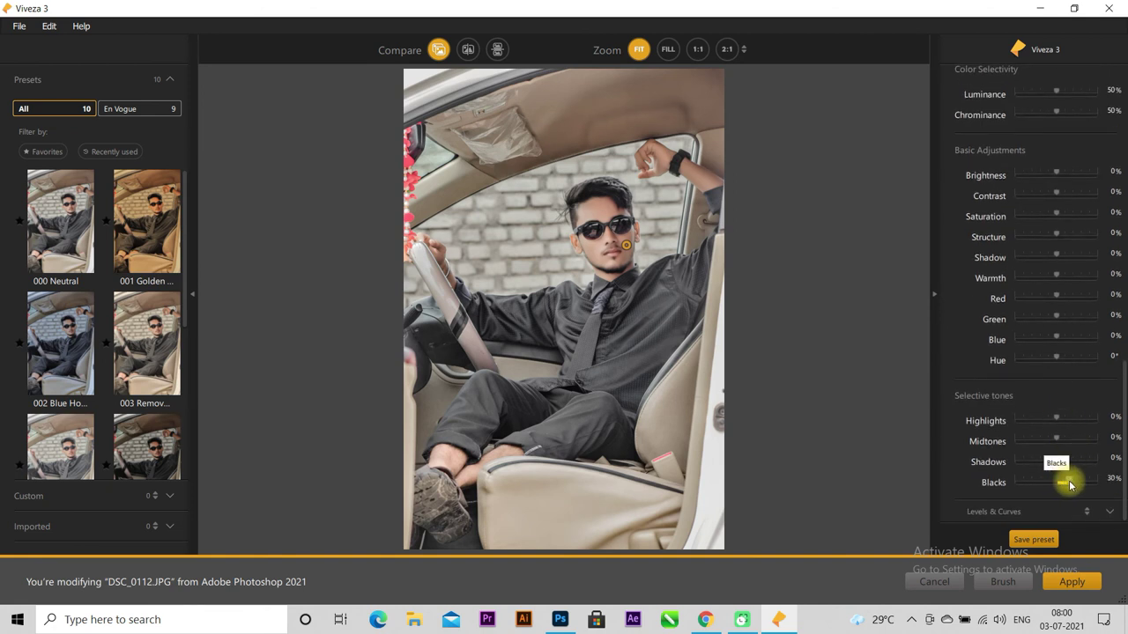
left_click_drag(1070, 483, 1071, 484)
left_click_drag(1071, 483, 1063, 466)
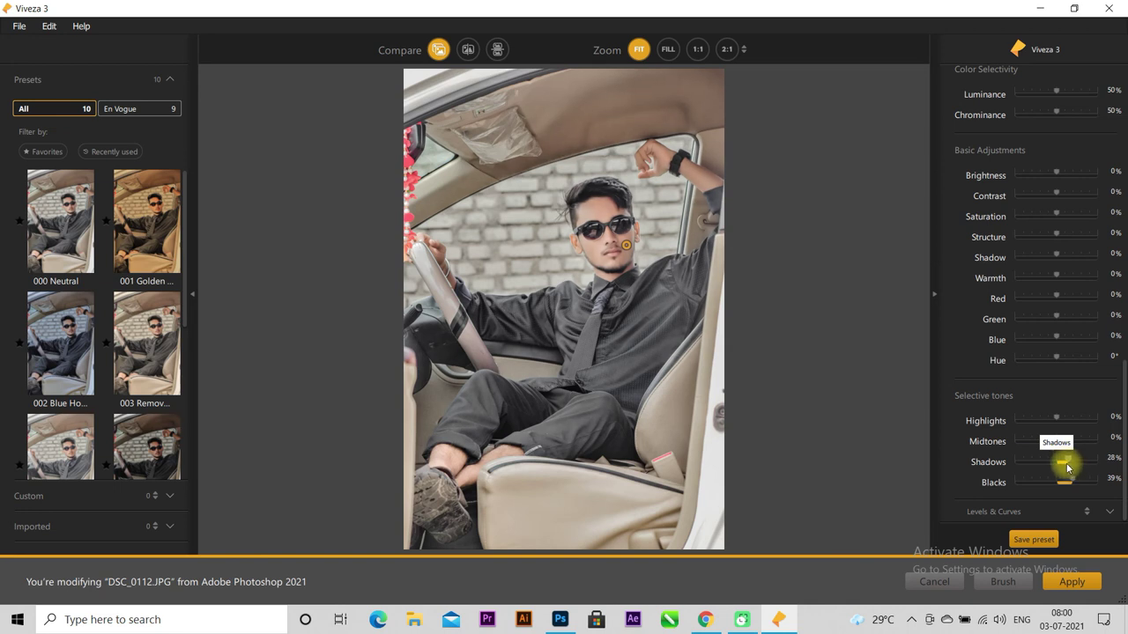
left_click_drag(1063, 466, 1065, 466)
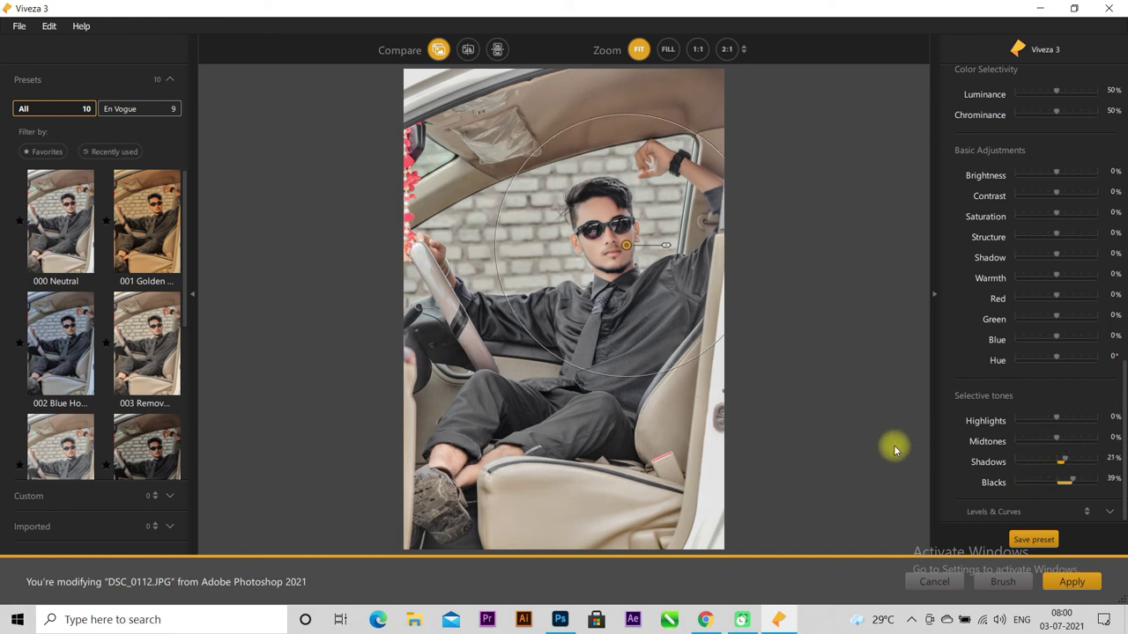
left_click(1069, 584)
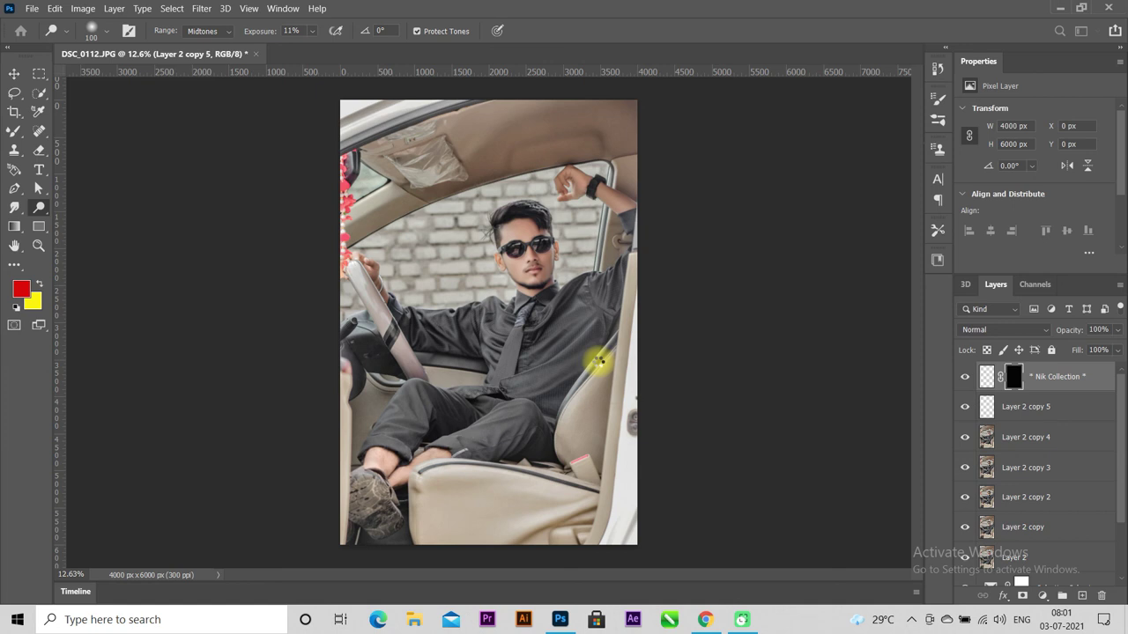
Let Viveza 3 finish processing, then toggle the Viveza 3 layer to compare the face lift.
left_click(554, 323)
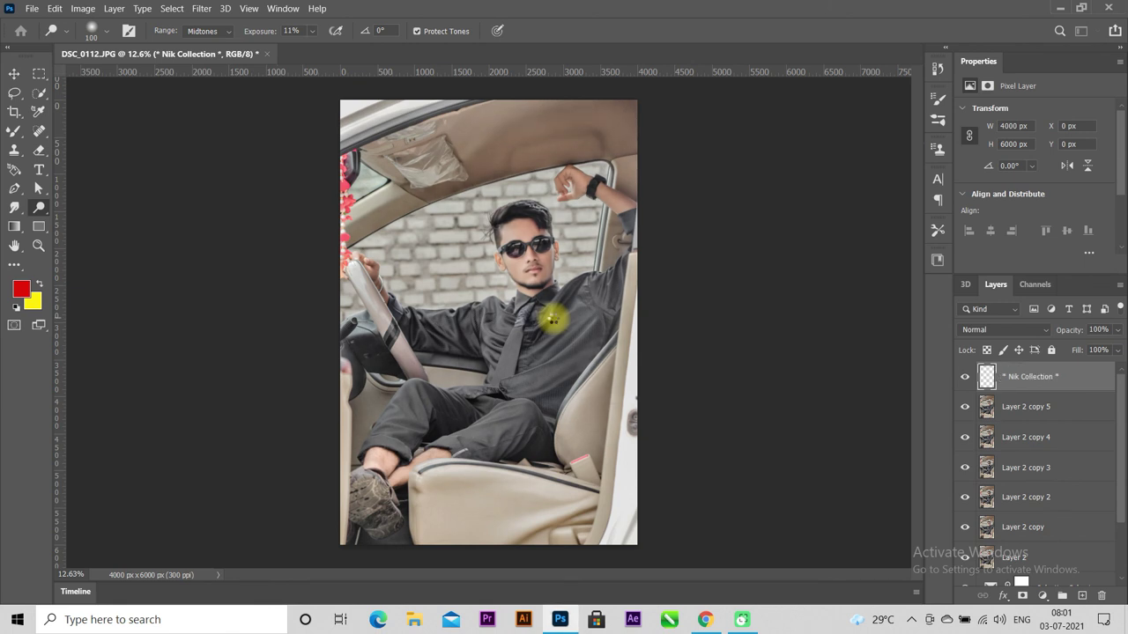
left_click(964, 377)
left_click(964, 377)
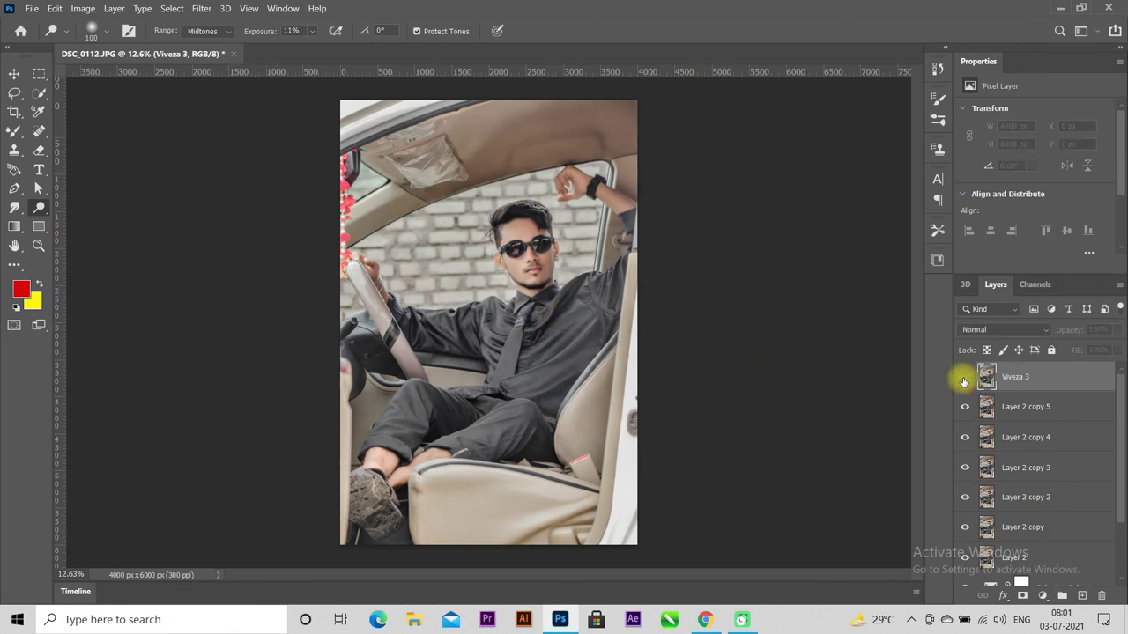